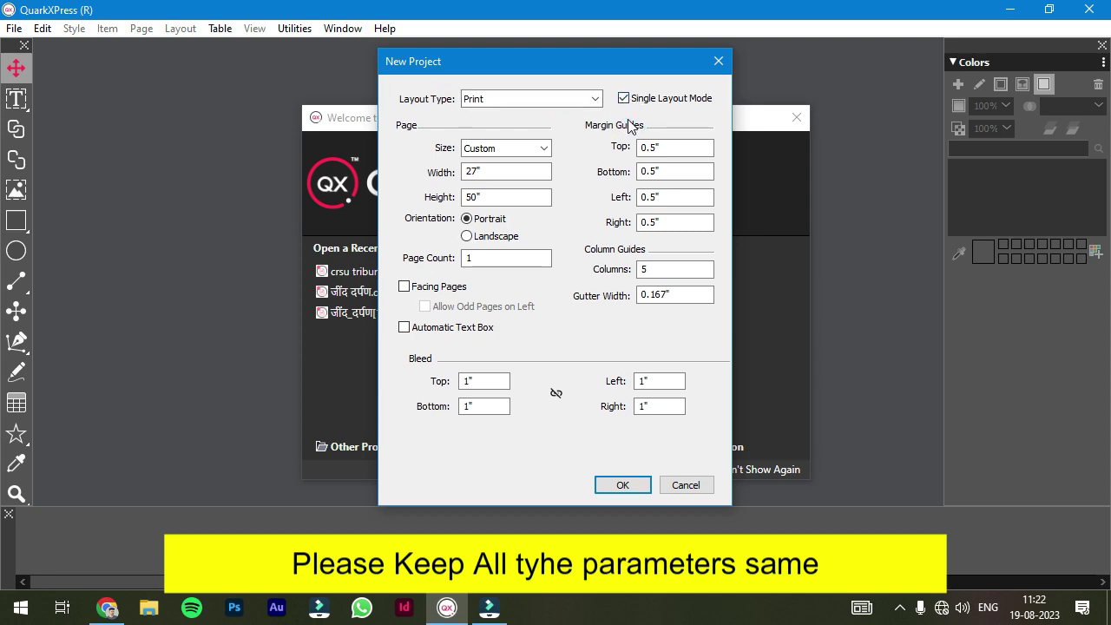
- Create a single-layout 27 × 40-inch portrait print project with 0.5-inch margins and 5 columns
left_click(503, 148)
left_click(487, 195)
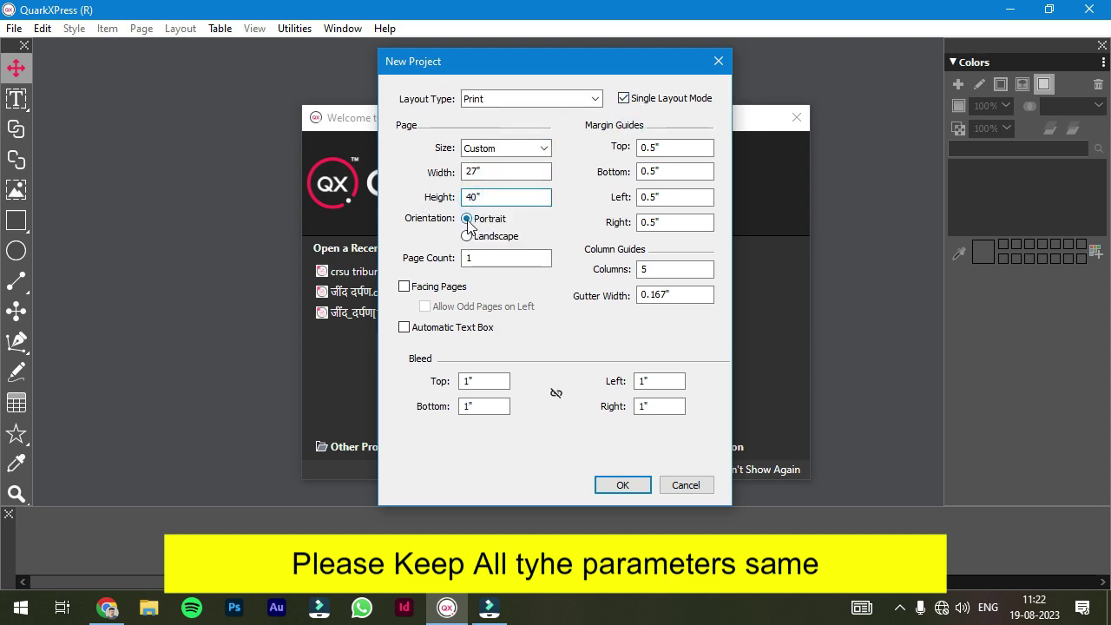
left_click(467, 221)
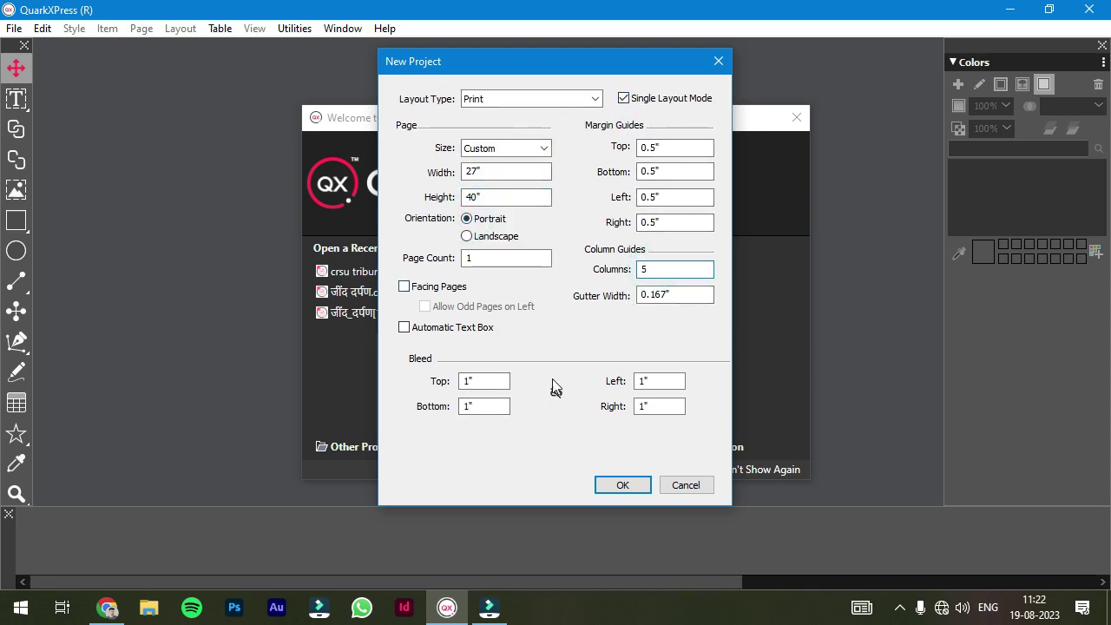
key("Return")
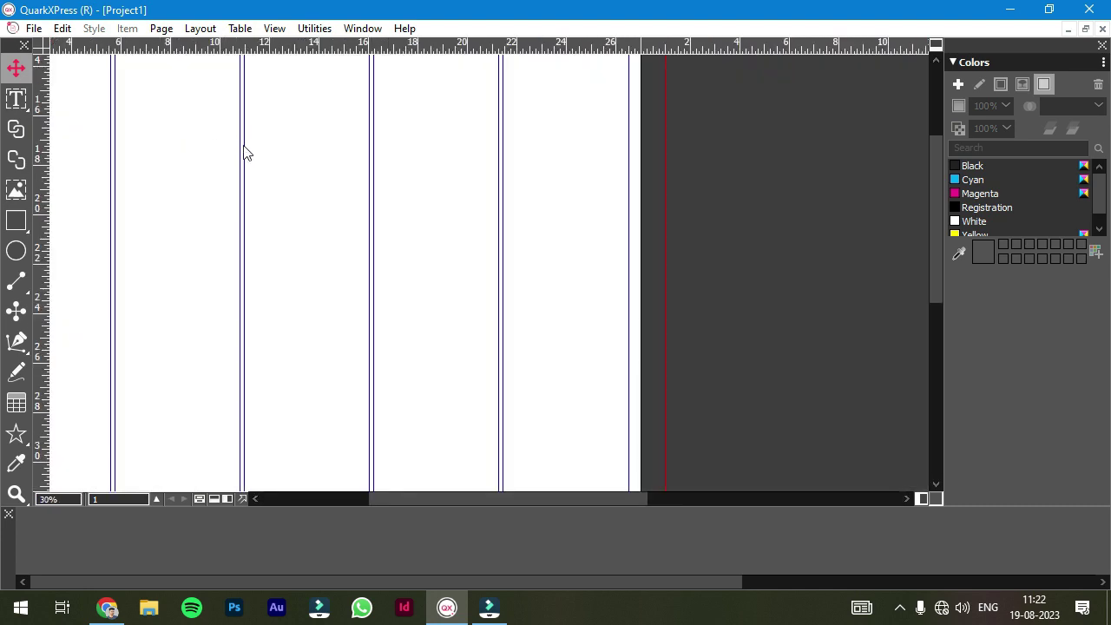
- Draw a box across the top of the page and make it a text box
left_click_drag(744, 500, 526, 503)
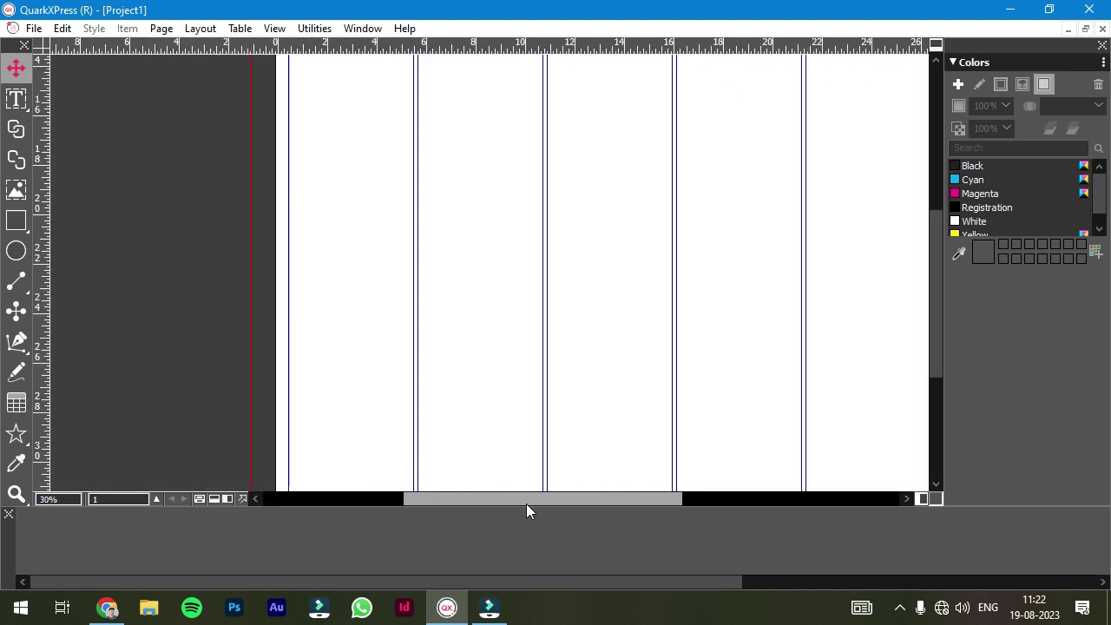
left_click_drag(938, 338, 913, 180)
left_click(20, 225)
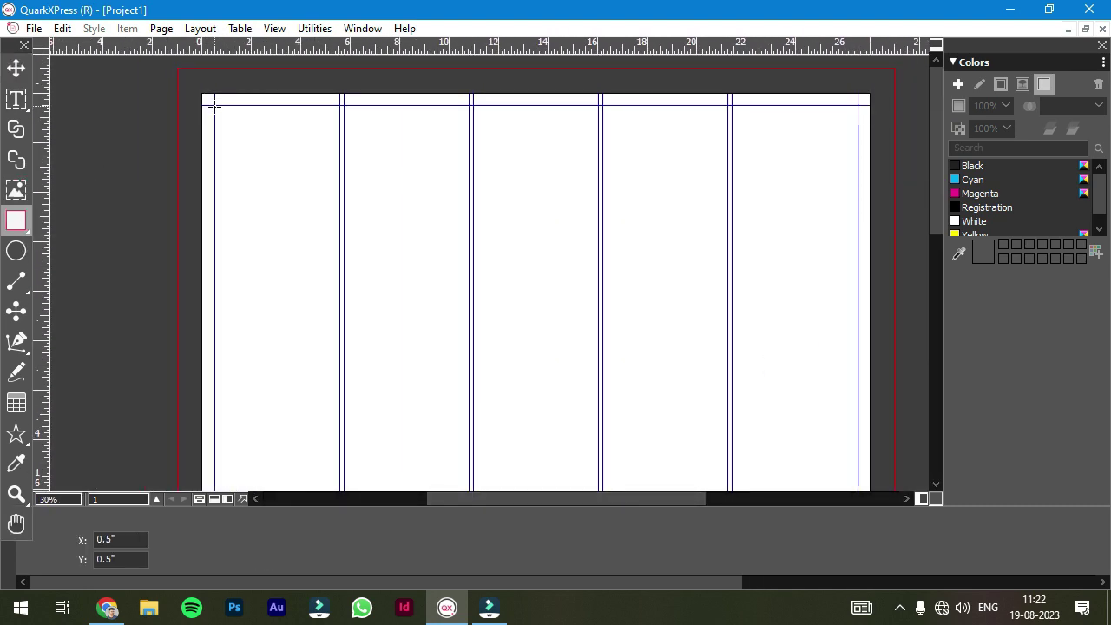
mouse_move(214, 104)
left_mouse_down()
mouse_move(657, 211)
mouse_move(857, 228)
left_mouse_up()
right_click(441, 144)
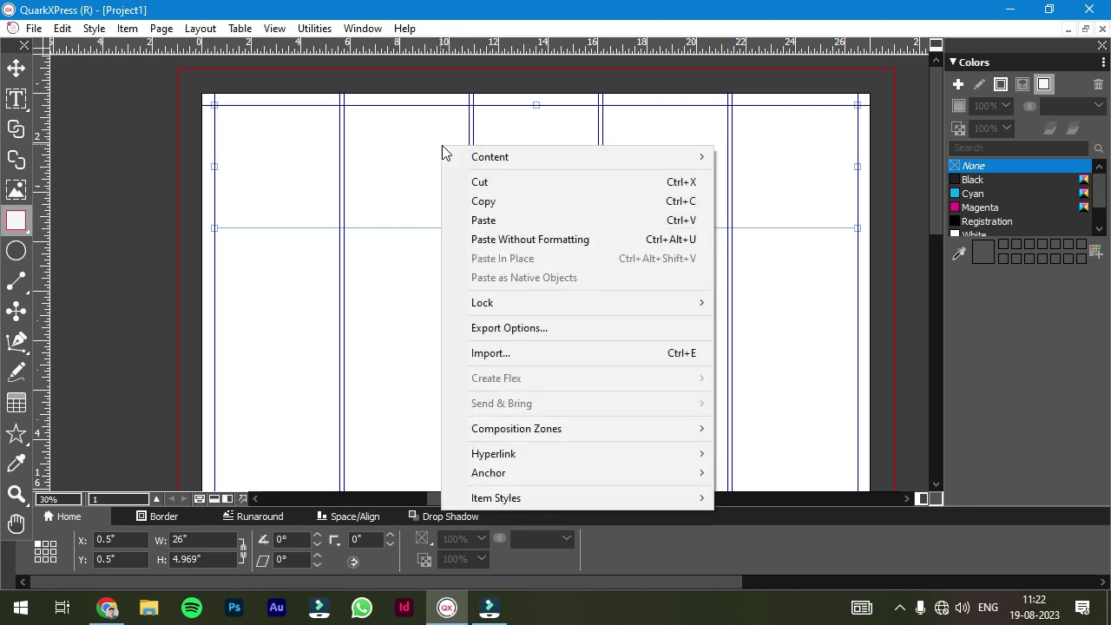
left_click(738, 181)
type("banquet")
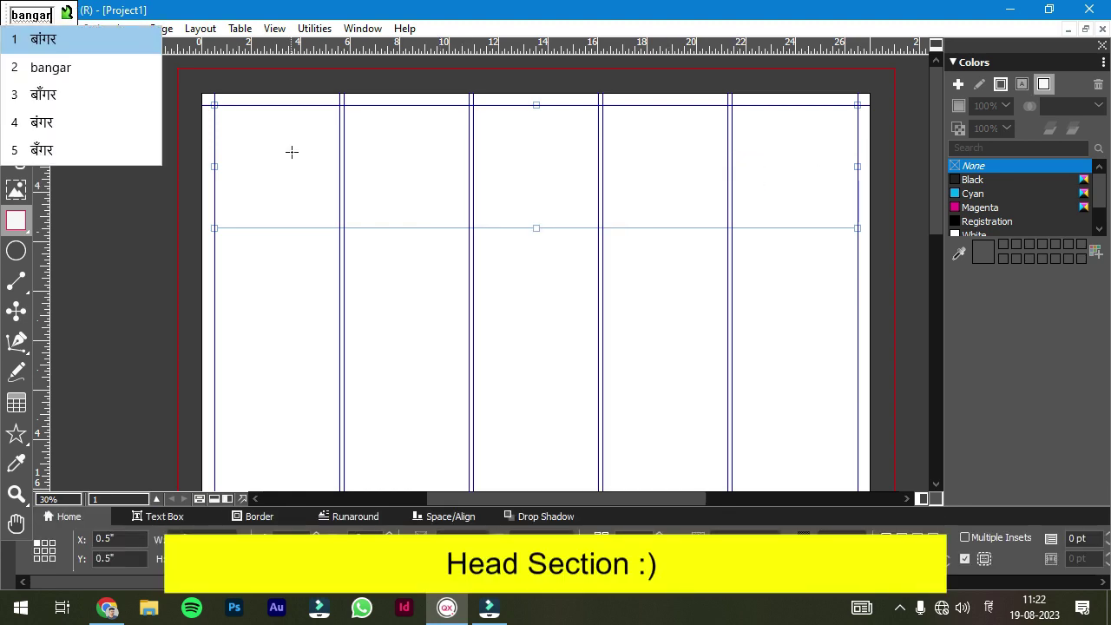
type("munch")
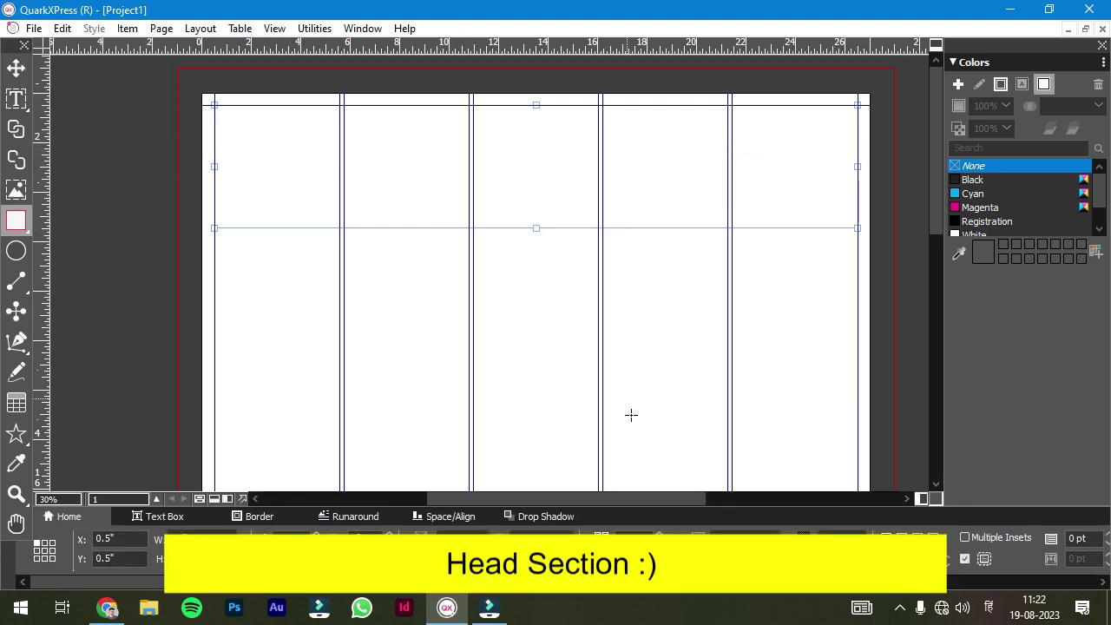
- Type the heading बांगर मंच, enlarge it to 272 pt, change its font and centre it
left_click(16, 102)
left_click(255, 136)
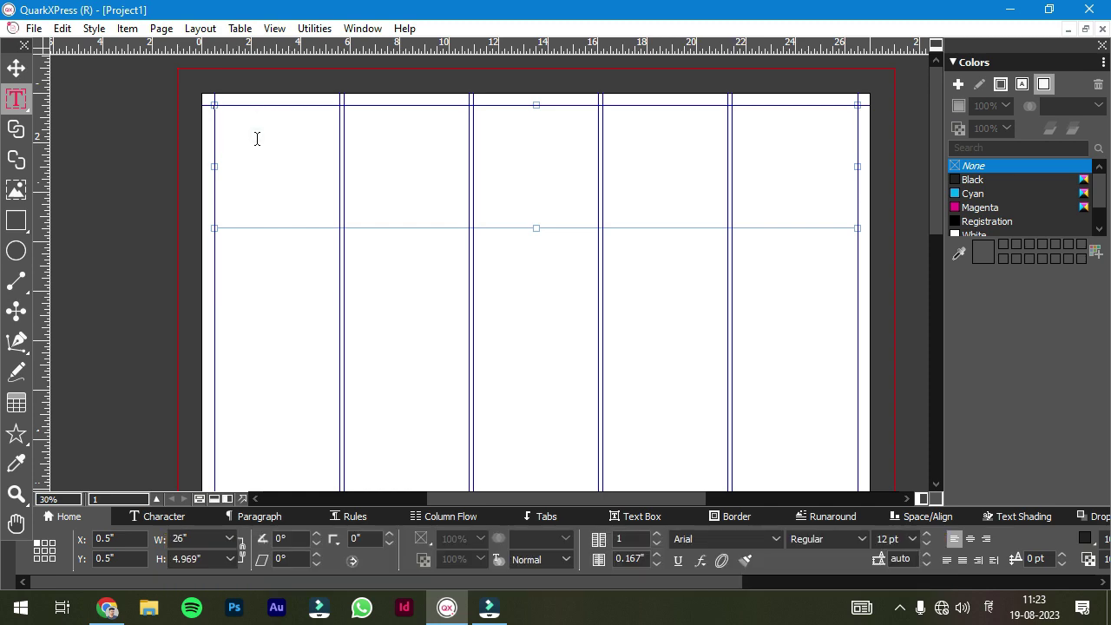
type("ban m")
left_click_drag(891, 536, 891, 566)
left_click(739, 538)
left_click(707, 61)
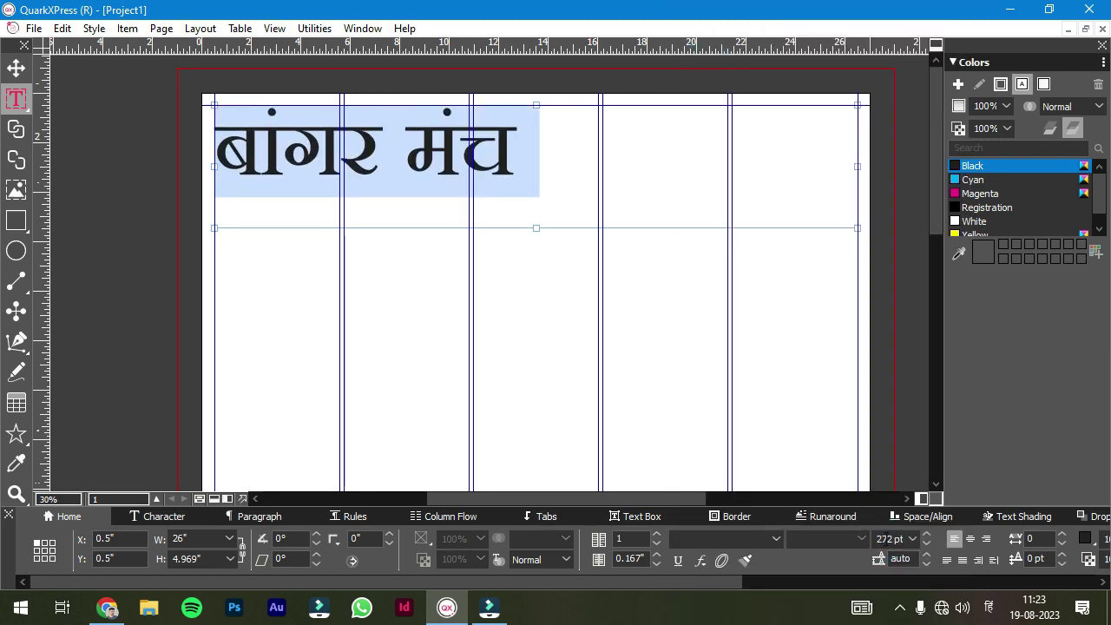
left_click(970, 538)
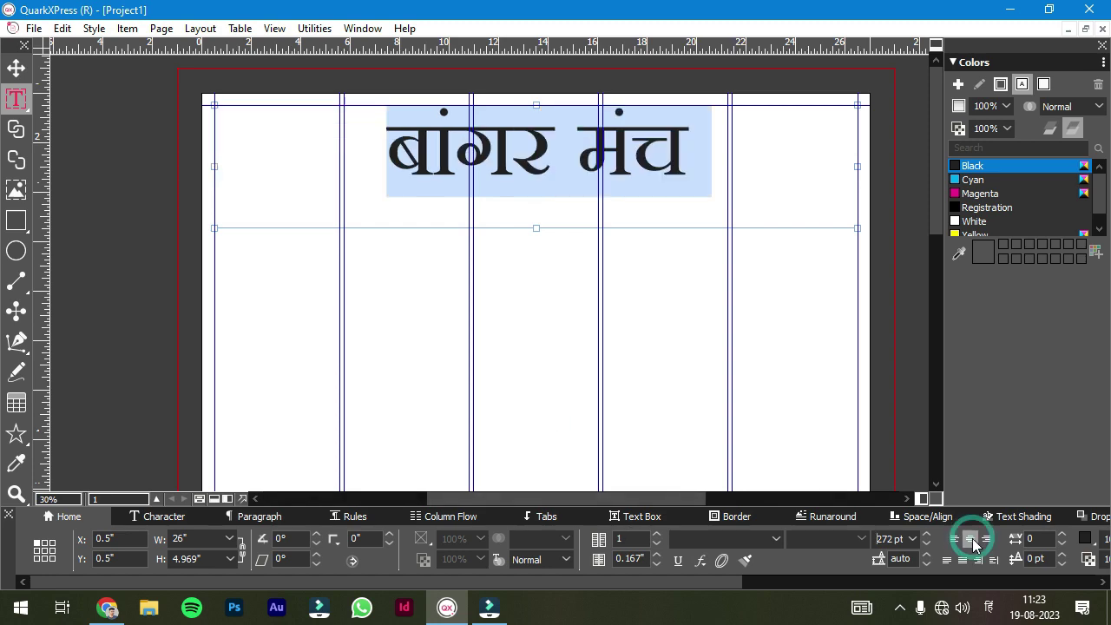
key("Escape")
- Narrow the heading box from both sides to span the middle three columns
left_click_drag(858, 164, 725, 167)
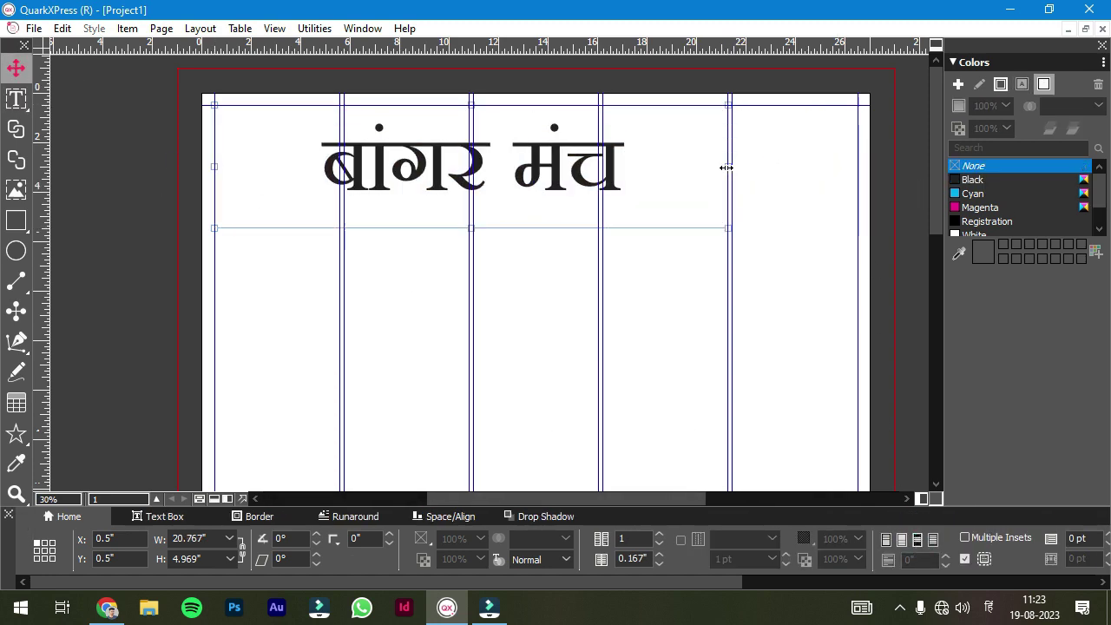
left_click_drag(210, 165, 343, 167)
left_click(363, 263)
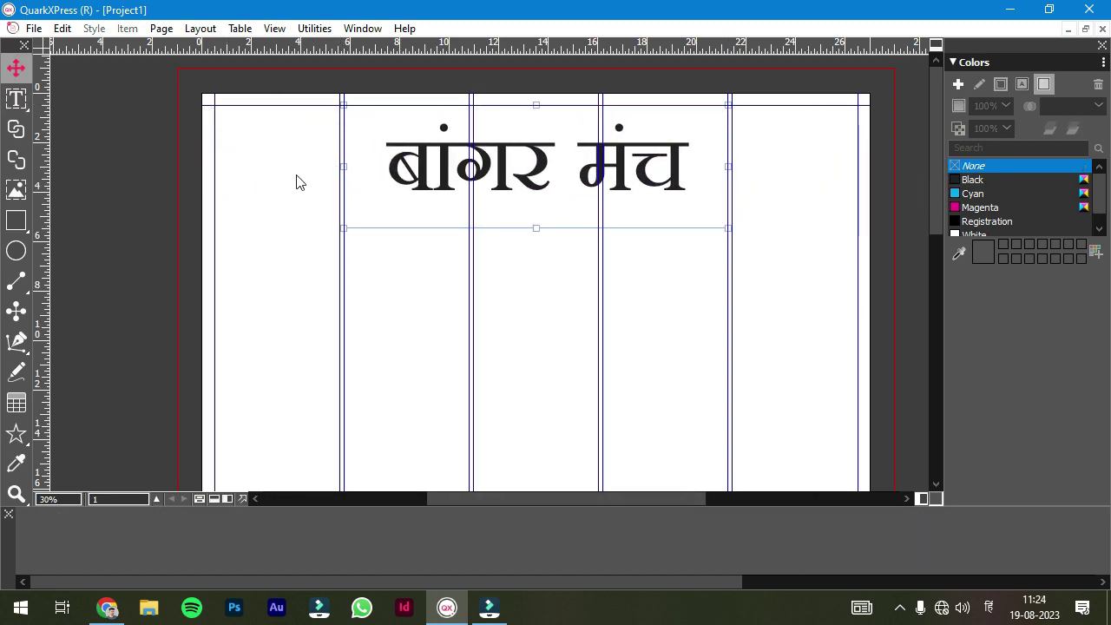
left_click(15, 189)
- Draw picture boxes at the top-left and rightmost columns and import the Indian flag into the left one
left_click_drag(214, 105, 339, 228)
mouse_move(732, 104)
left_mouse_down()
mouse_move(871, 247)
mouse_move(852, 228)
left_mouse_up()
right_click(272, 165)
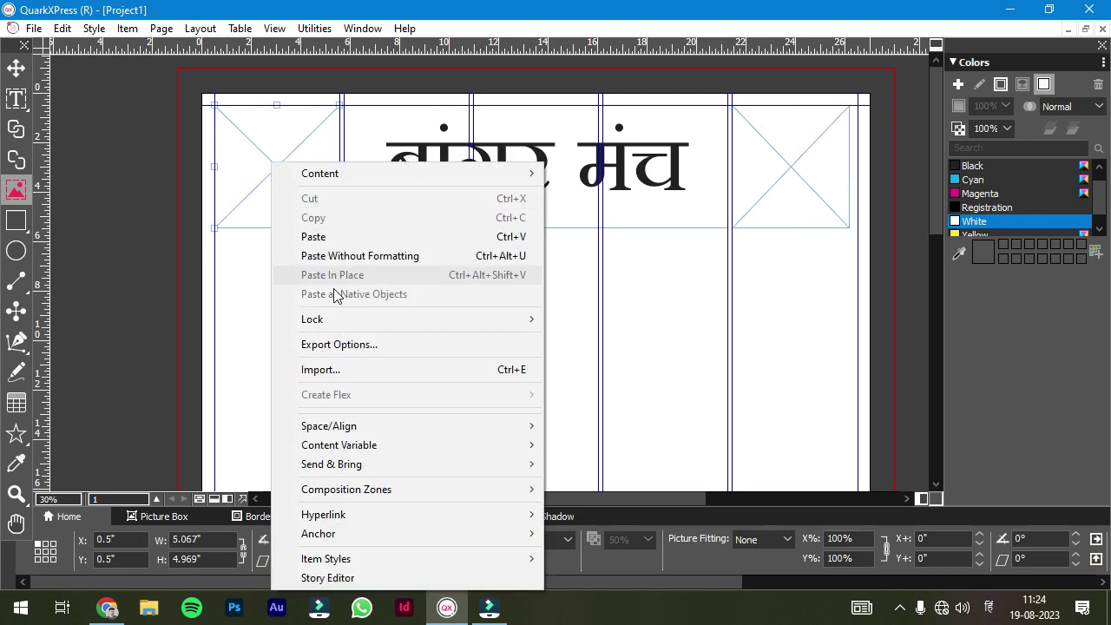
left_click(347, 370)
scroll(783, 217, "down", 10)
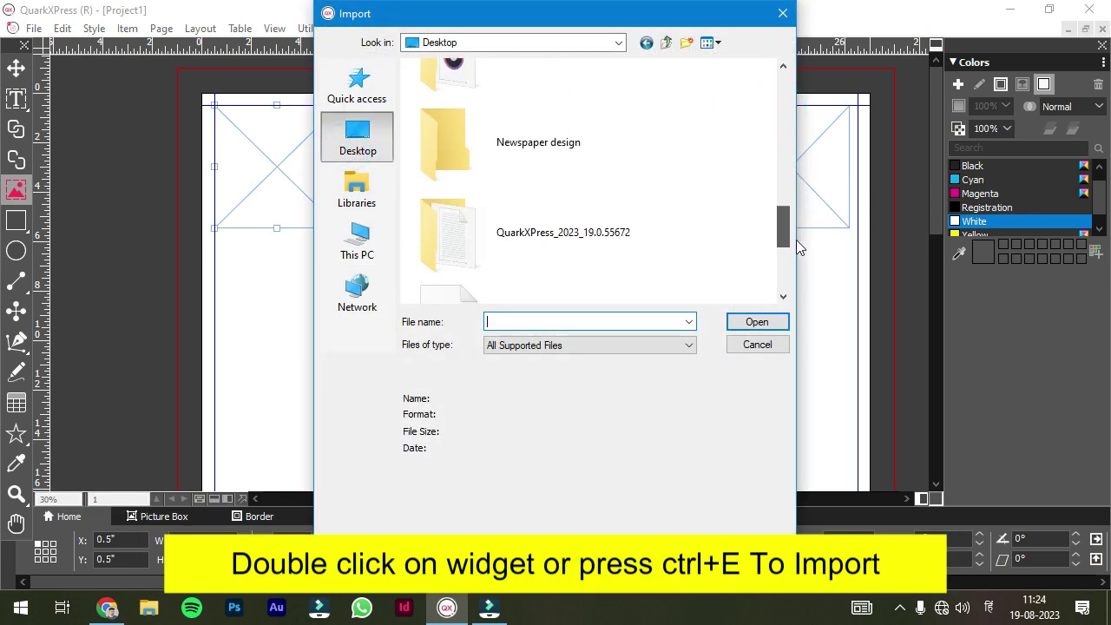
double_click(447, 121)
scroll(780, 158, "down", 3)
double_click(727, 177)
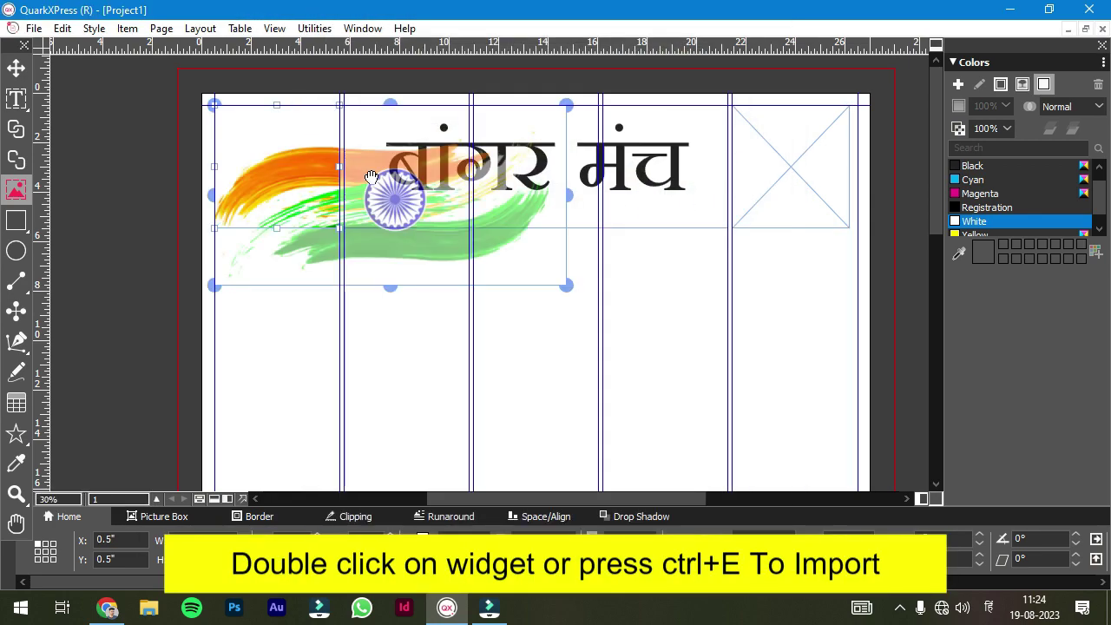
- Scale the flag picture to fit its box and adjust its size and position
right_click(282, 183)
left_click(378, 275)
left_click_drag(338, 199, 373, 241)
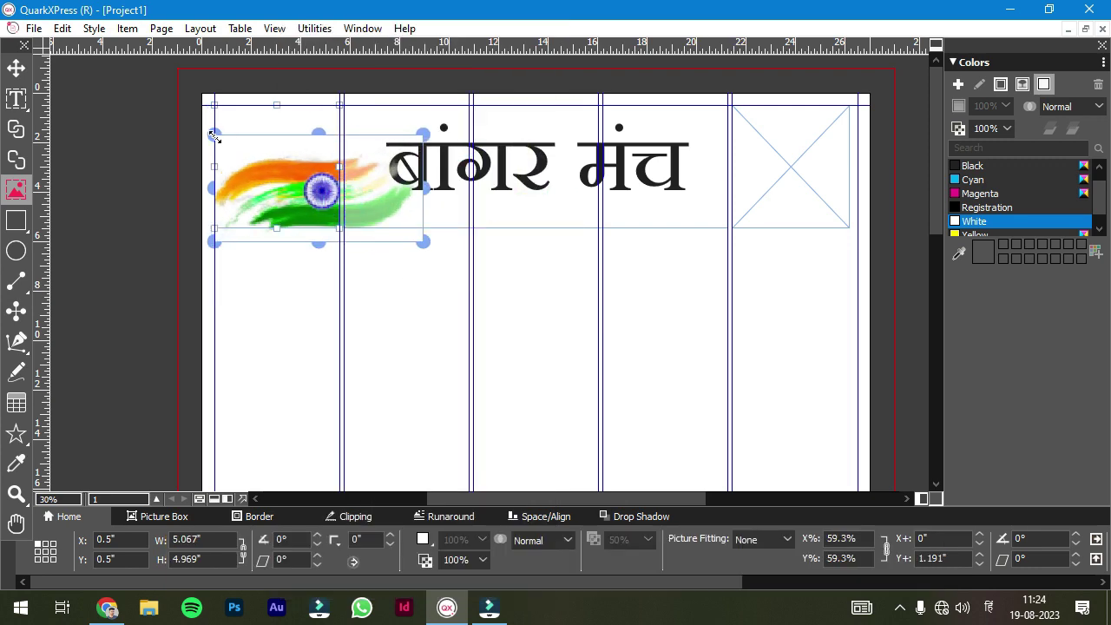
left_click_drag(215, 136, 241, 119)
left_click_drag(438, 249, 453, 184)
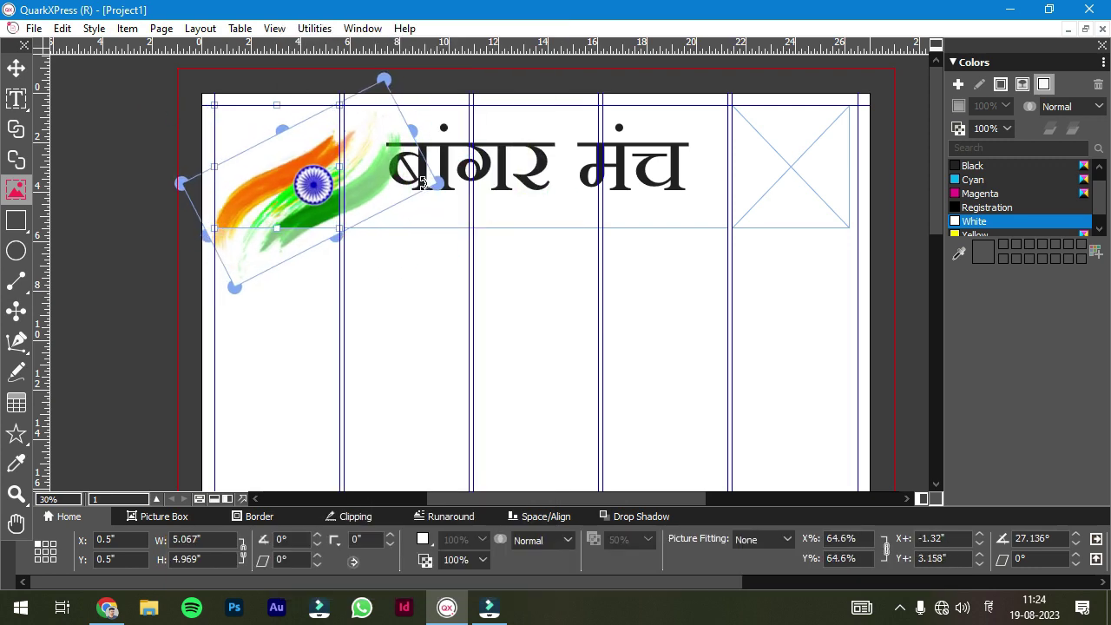
left_click_drag(272, 188, 223, 189)
left_click_drag(118, 184, 226, 174)
left_click(273, 298)
- Import the portrait photo into the right box and shift it so the man shows
left_click(785, 170)
double_click(784, 169)
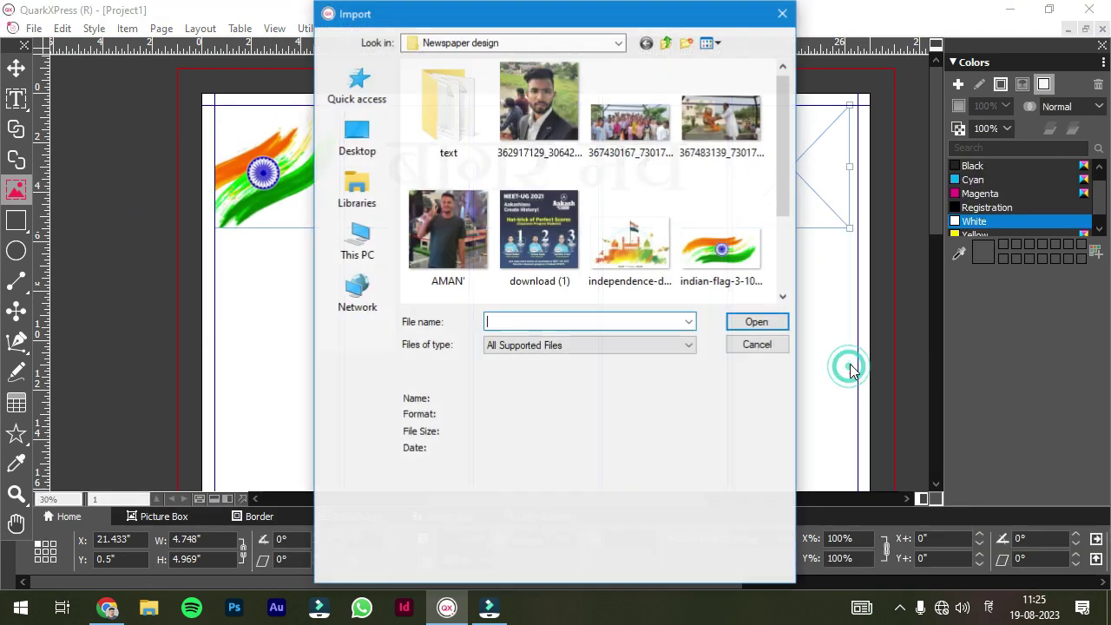
scroll(607, 217, "down", 2)
double_click(595, 235)
left_click_drag(783, 214, 698, 187)
left_click(754, 365)
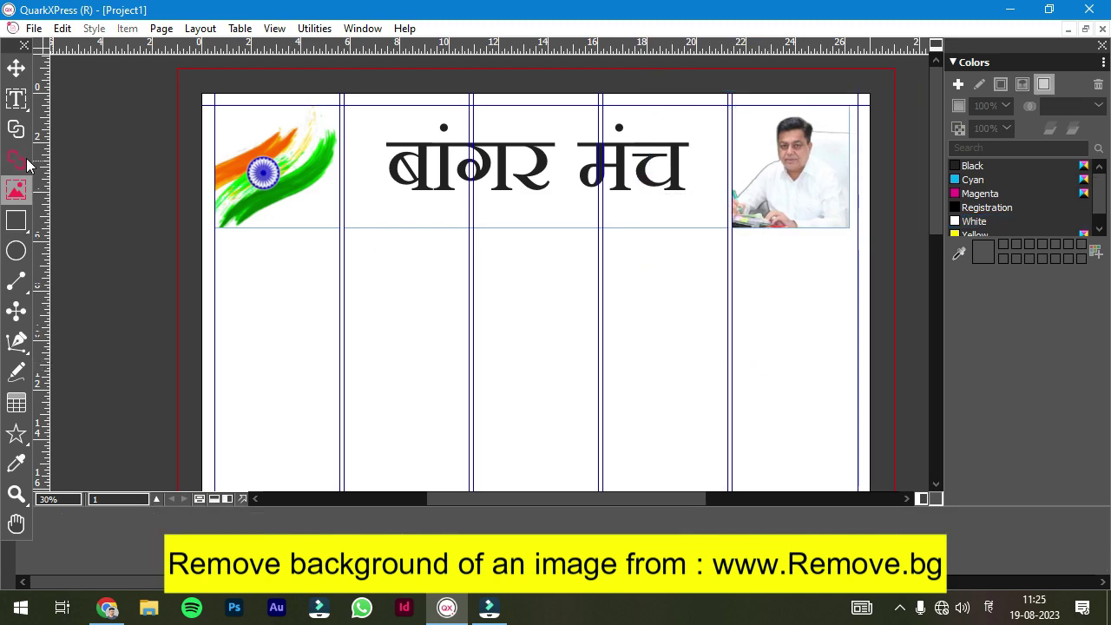
- Draw a 2 pt horizontal rule under the masthead and another along the page top
left_click(18, 312)
scroll(224, 221, "up", 5)
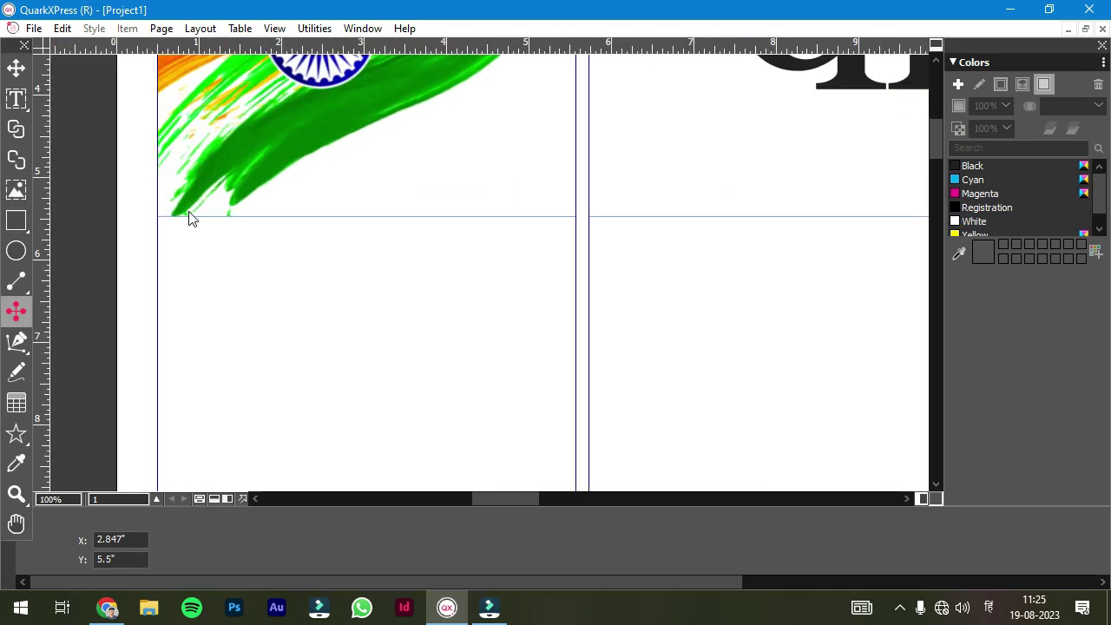
left_click_drag(147, 211, 917, 211)
type("2")
key("Return")
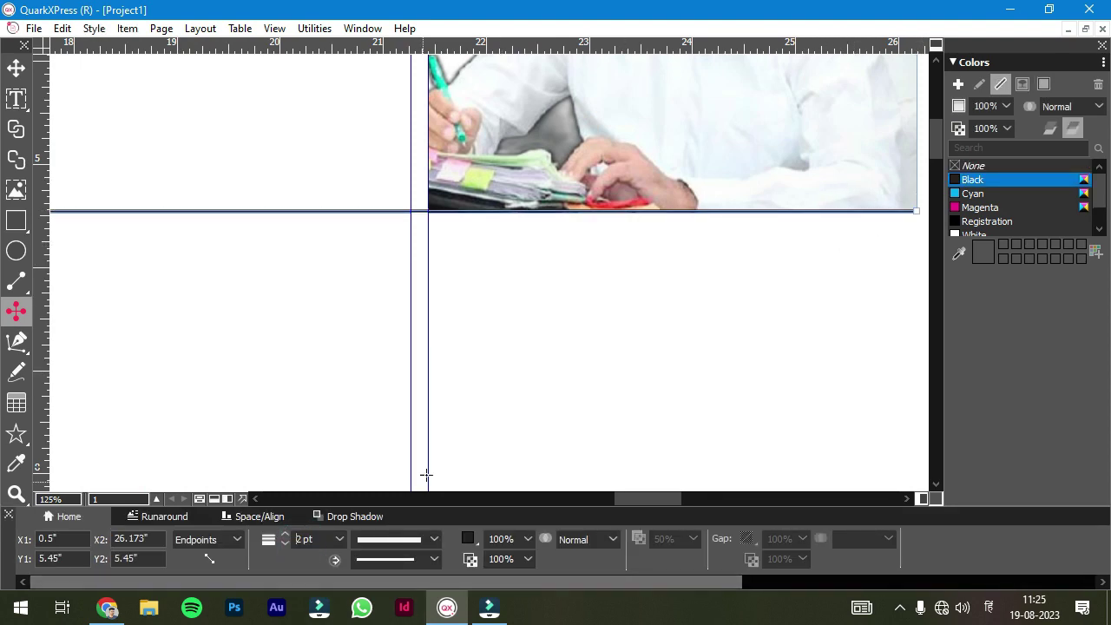
scroll(421, 417, "down", 5)
left_click_drag(520, 502, 444, 502)
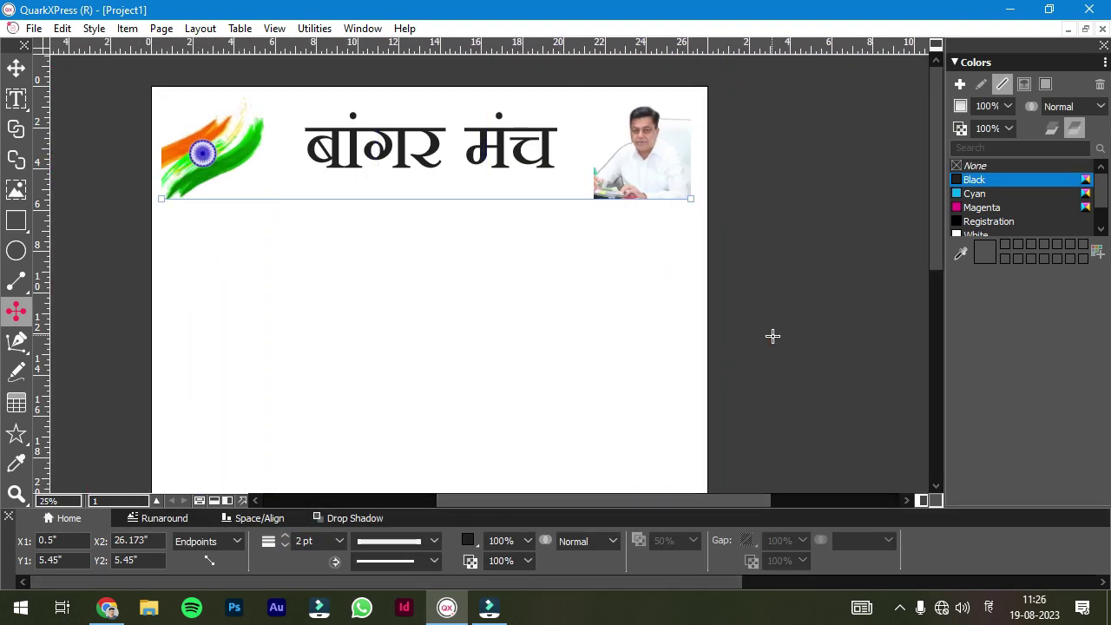
scroll(110, 82, "up", 2)
left_click_drag(110, 72, 835, 121)
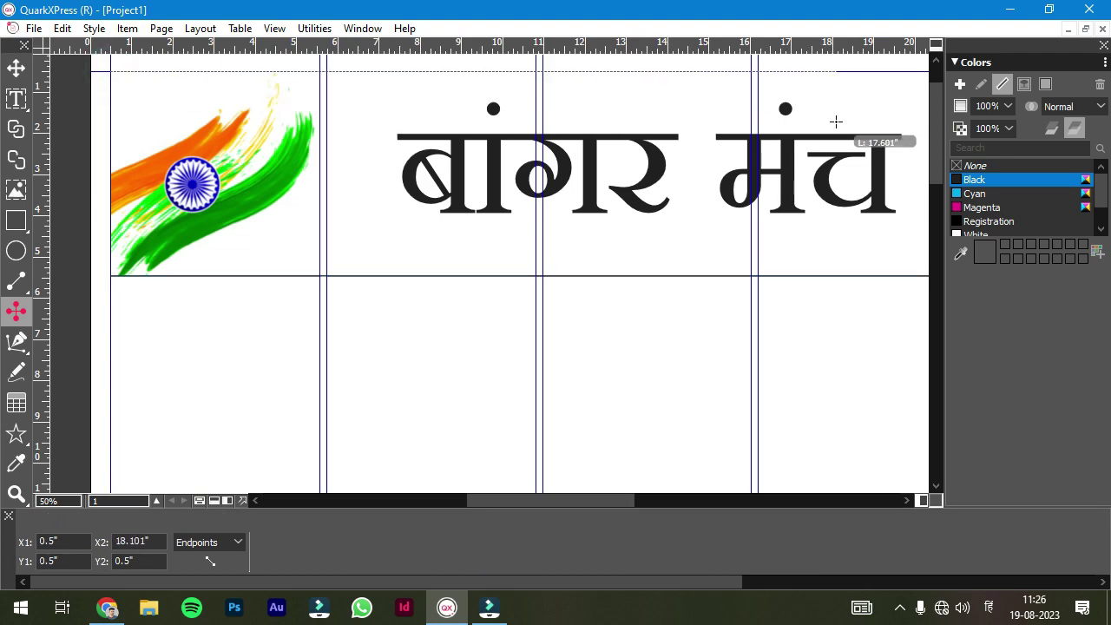
left_click_drag(720, 77, 414, 66)
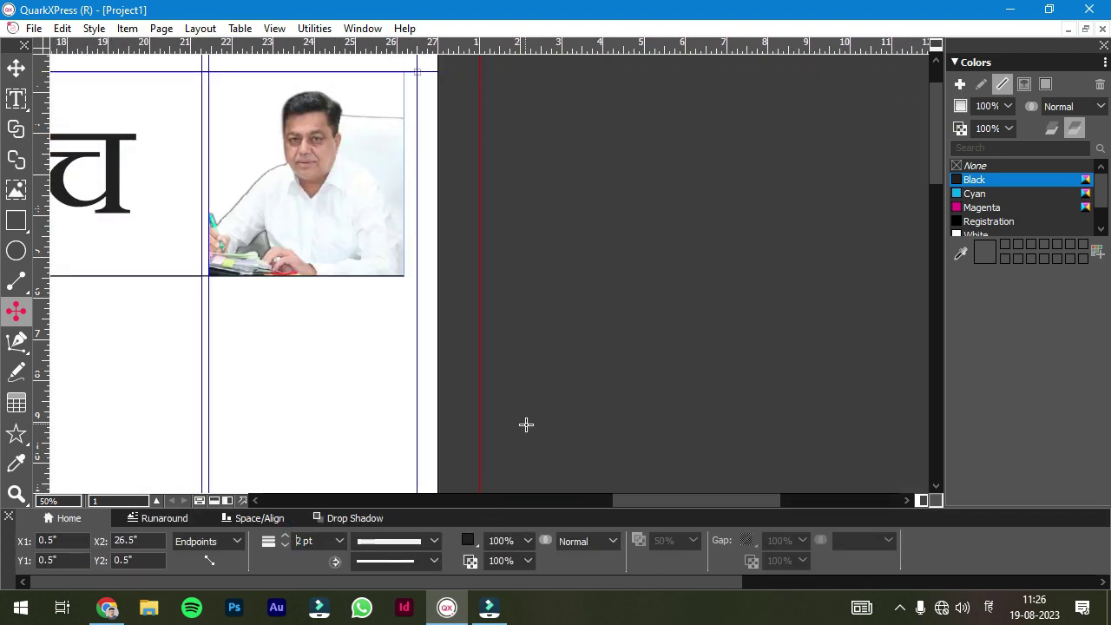
left_click_drag(658, 500, 545, 500)
- Check the masthead and flag items and zoom in on the flag area
key("v")
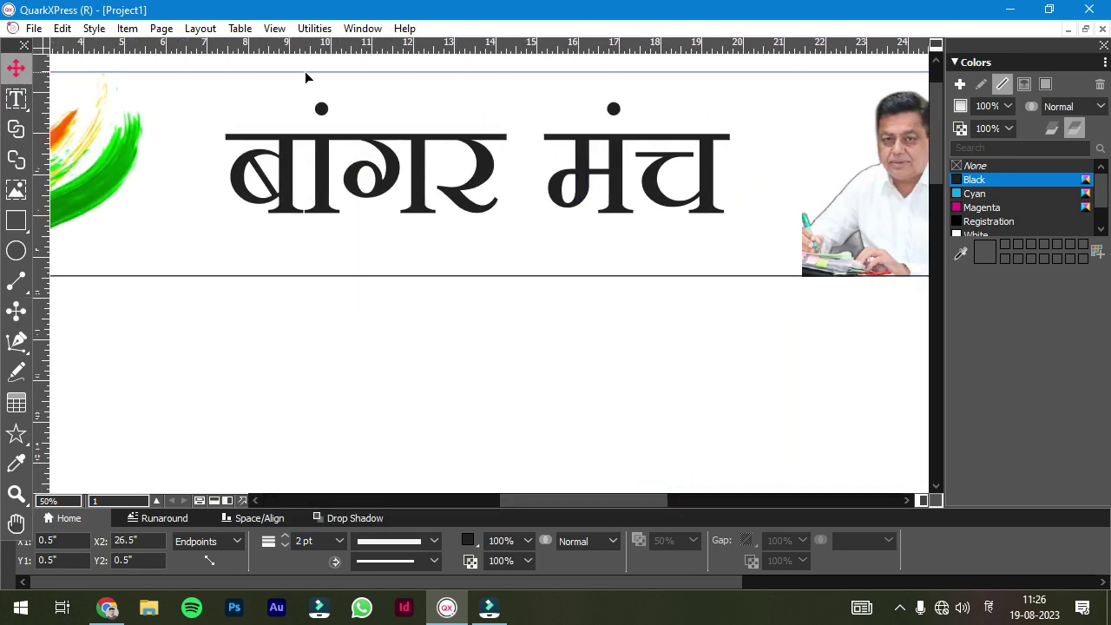
left_click(308, 69)
left_click(264, 74)
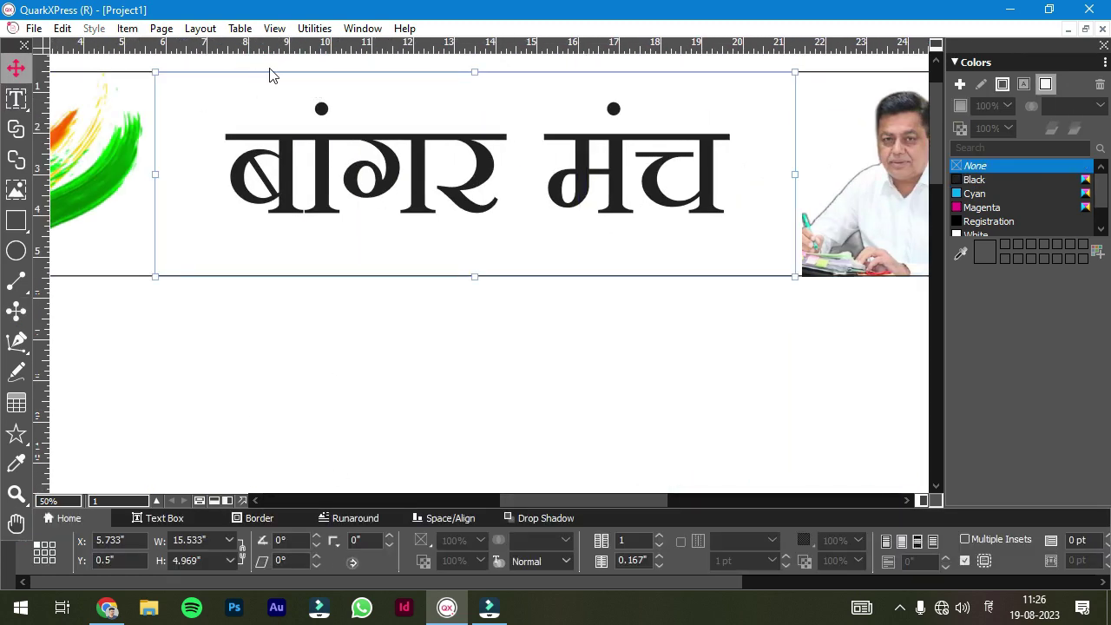
left_click(107, 66)
left_click(411, 305)
key("ctrl+minus")
key("ctrl+1")
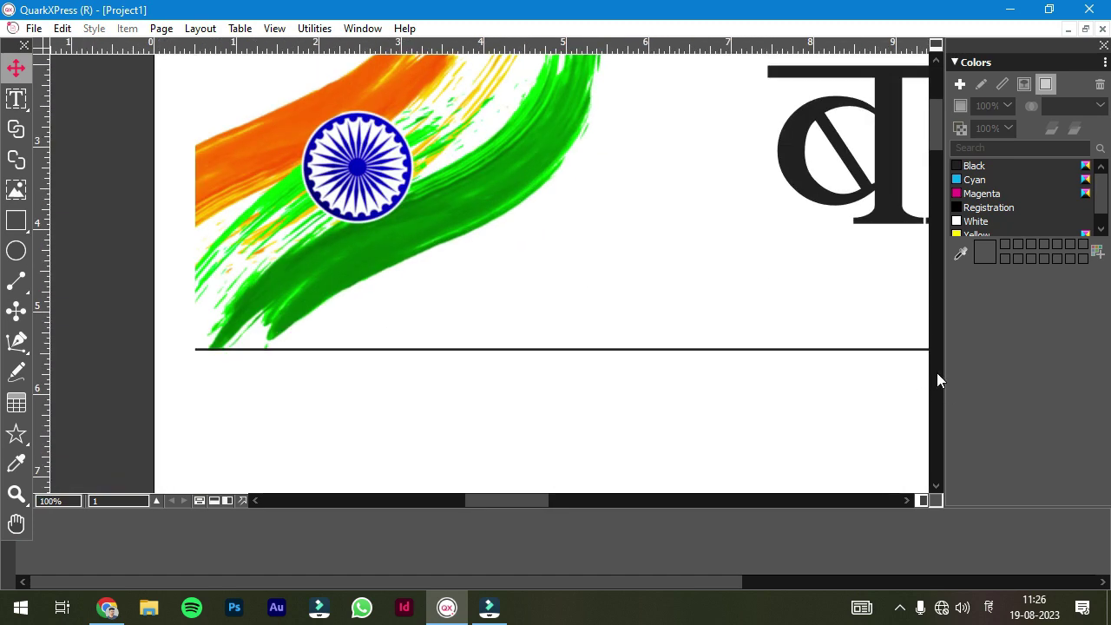
scroll(936, 372, "up", 3)
- Draw vertical border lines down the left and right sides of the header
key("l")
left_click_drag(196, 79, 182, 487)
double_click(311, 540)
left_click_drag(487, 500, 642, 501)
left_click_drag(719, 79, 719, 487)
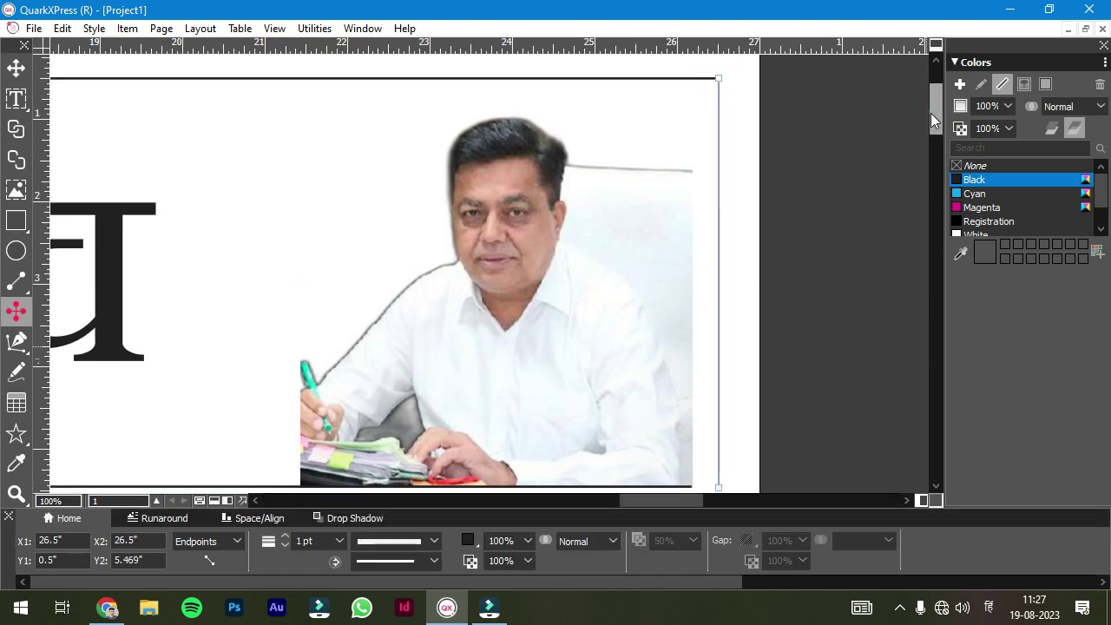
scroll(760, 443, "down", 3)
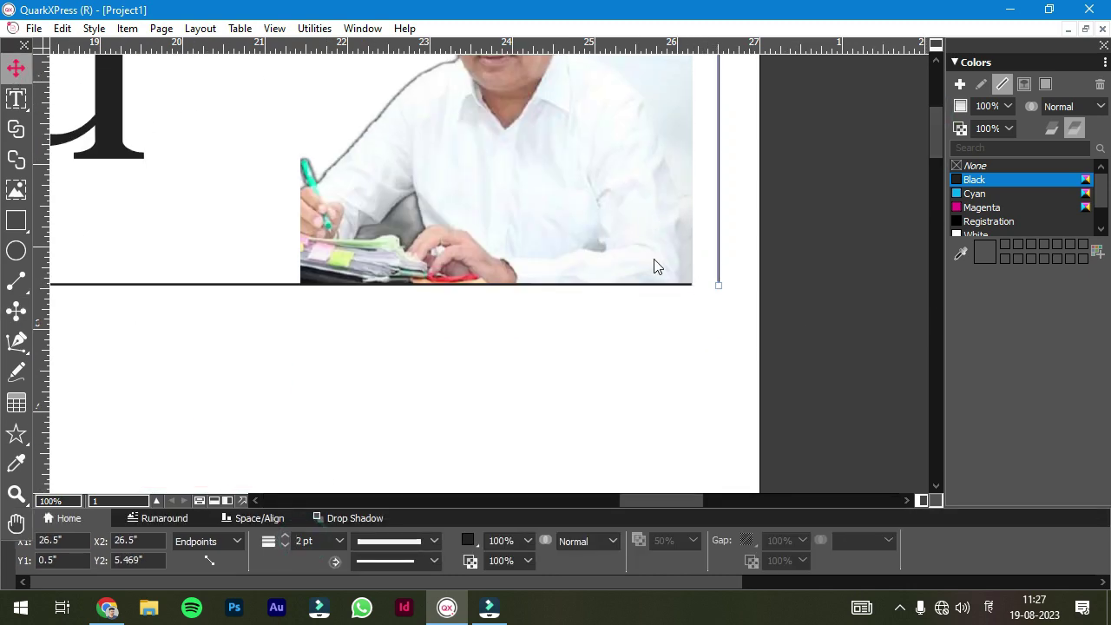
scroll(655, 266, "up", 5)
left_click(575, 308)
- Extend the top rule to meet the right vertical line and adjust that line's top endpoint
left_click_drag(568, 267, 659, 269)
scroll(679, 248, "up", 4)
left_click(575, 238)
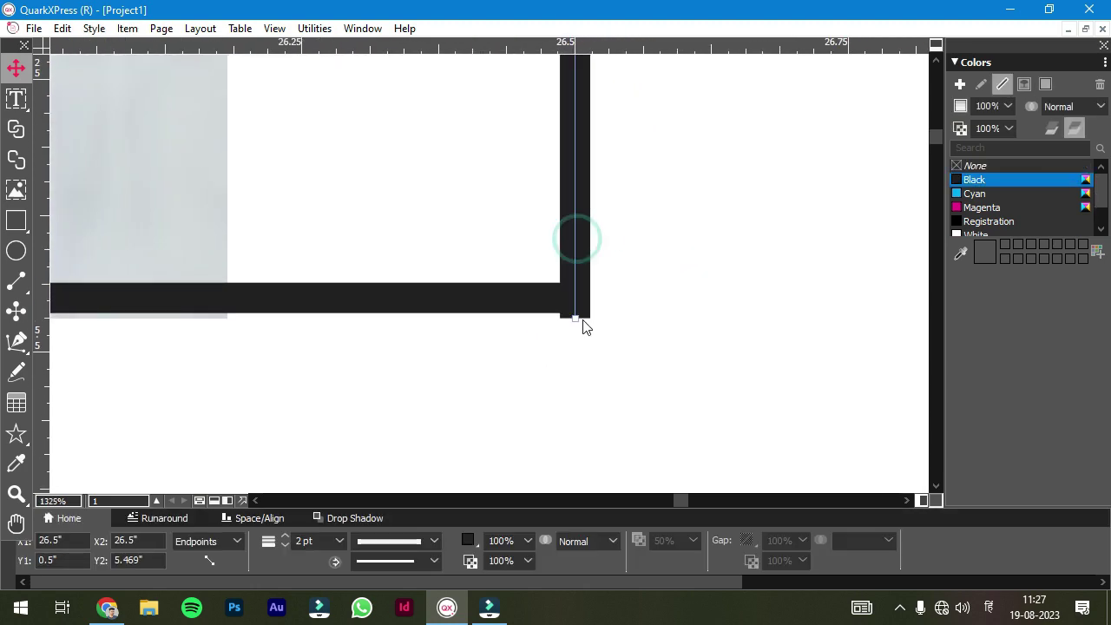
left_click(659, 315)
scroll(668, 312, "down", 4)
scroll(746, 390, "up", 5)
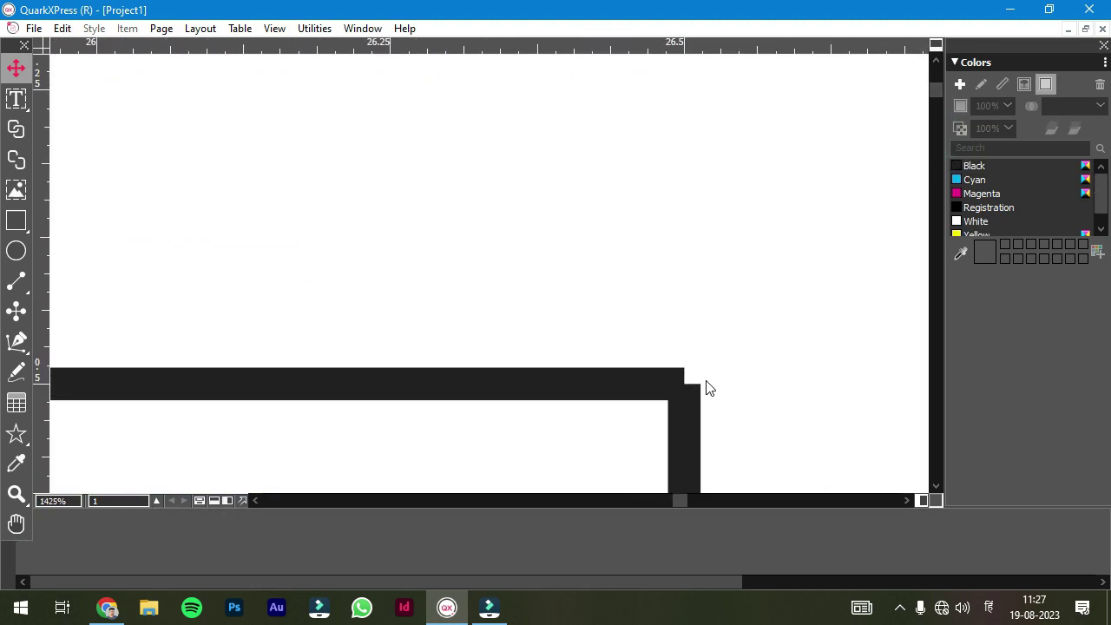
scroll(707, 388, "up", 1)
left_click_drag(683, 386, 684, 374)
left_click(731, 391)
left_click_drag(680, 500, 482, 502)
- Drag the left vertical line's endpoints so it runs from Y 0.487" to 5.464"
left_click(458, 419)
left_click_drag(461, 423, 461, 410)
scroll(461, 410, "down", 2)
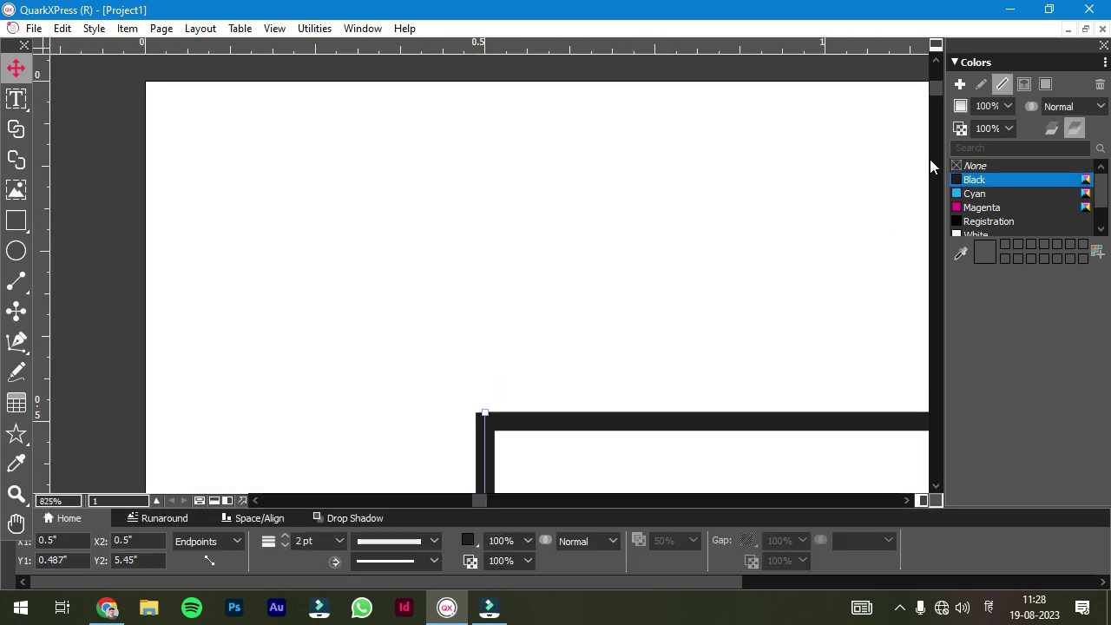
left_click_drag(935, 100, 934, 139)
scroll(487, 306, "up", 2)
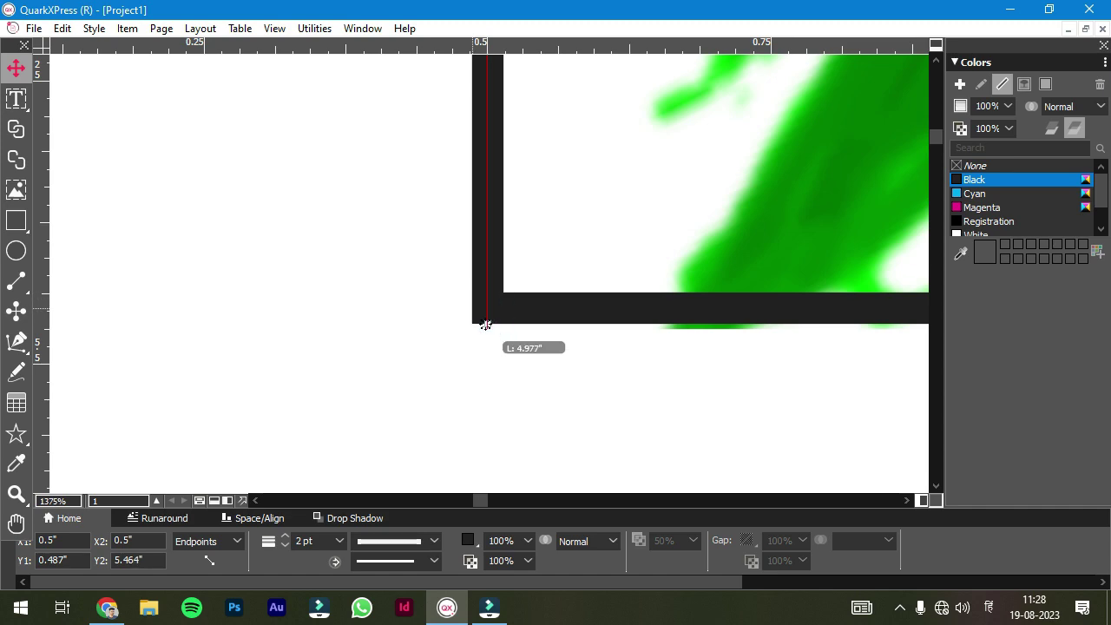
scroll(485, 325, "down", 10)
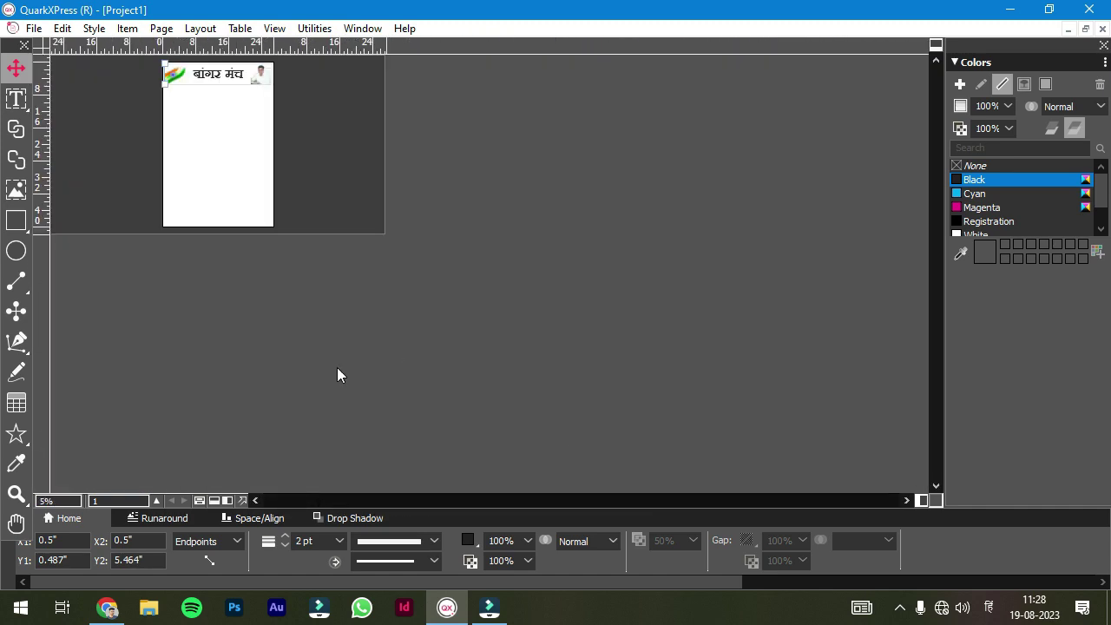
scroll(336, 375, "up", 5)
left_click_drag(934, 304, 933, 134)
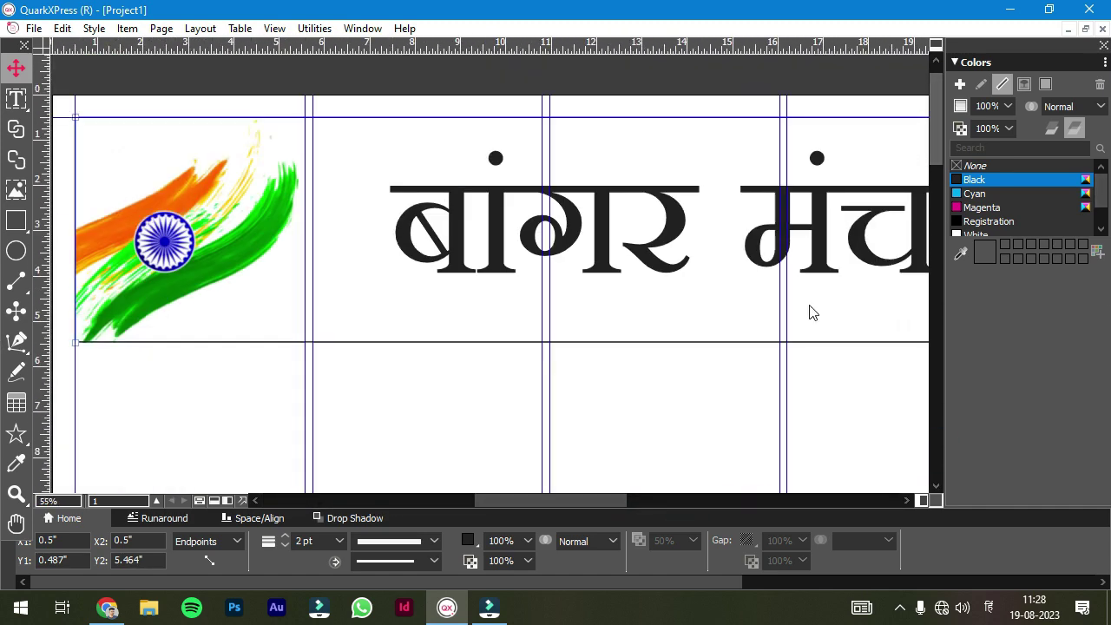
scroll(694, 407, "down", 2)
left_click_drag(605, 498, 666, 513)
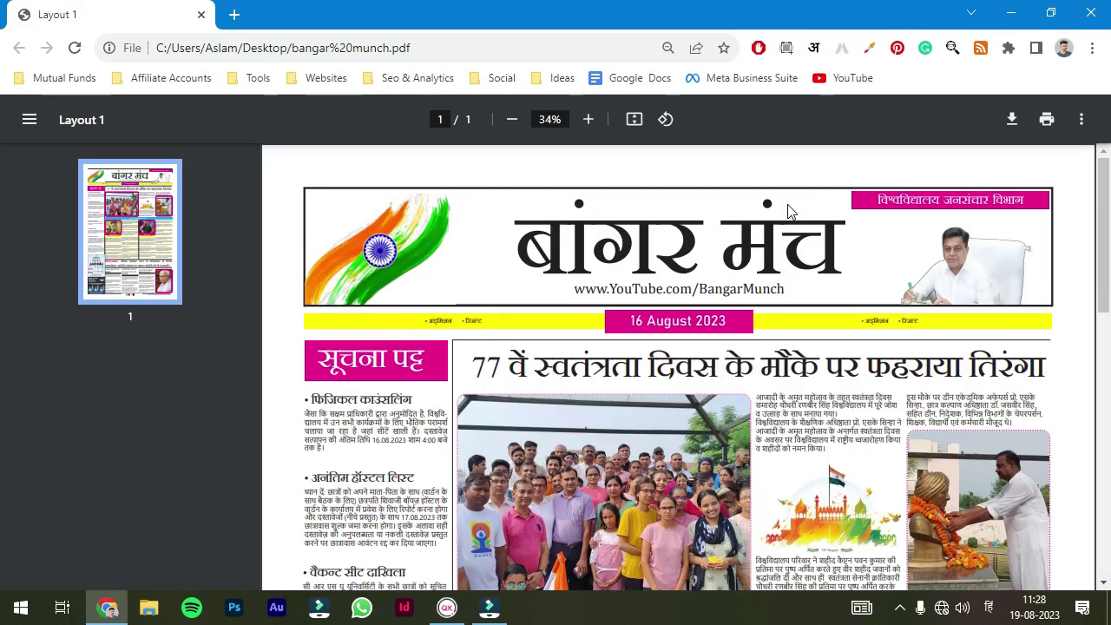
- Leave a failed link page for the reference PDF, then return to the QuarkXPress layout
left_click(862, 299)
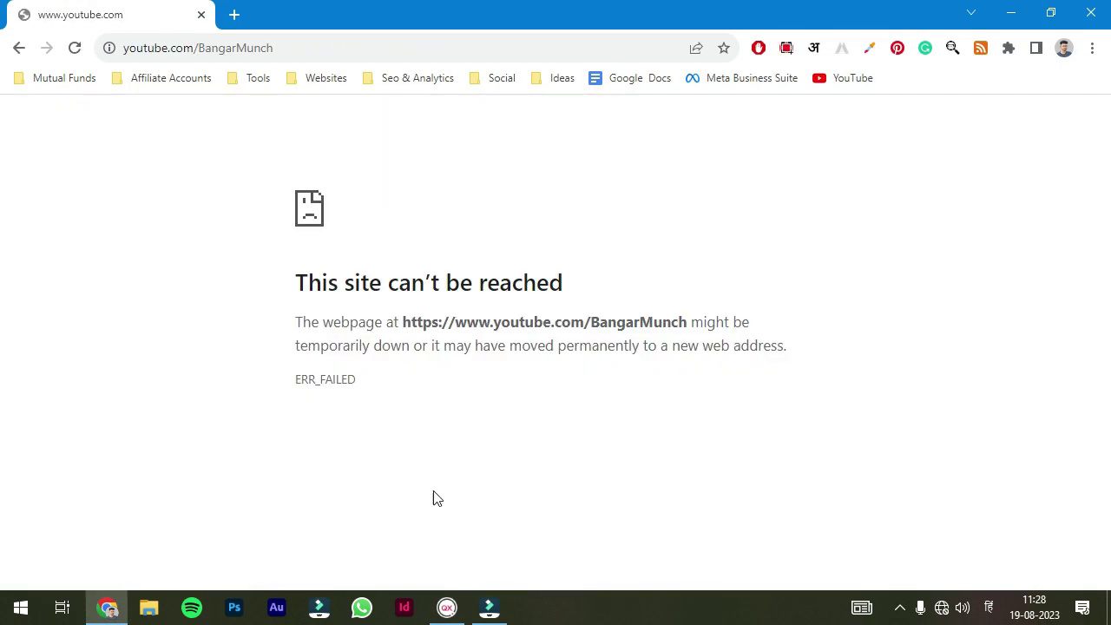
left_click(20, 48)
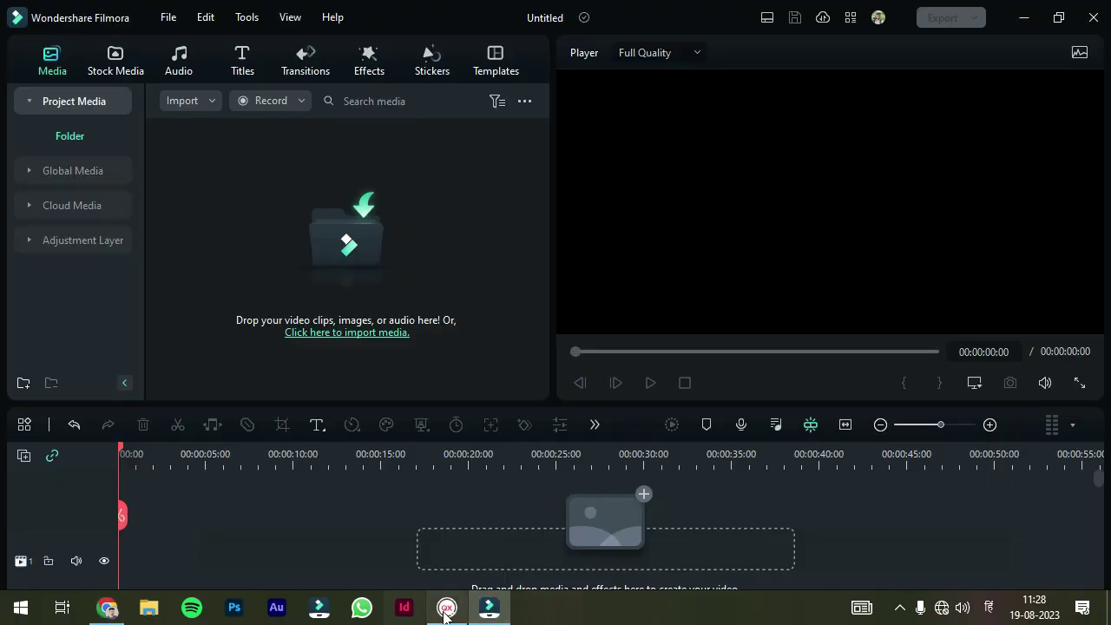
left_click(446, 607)
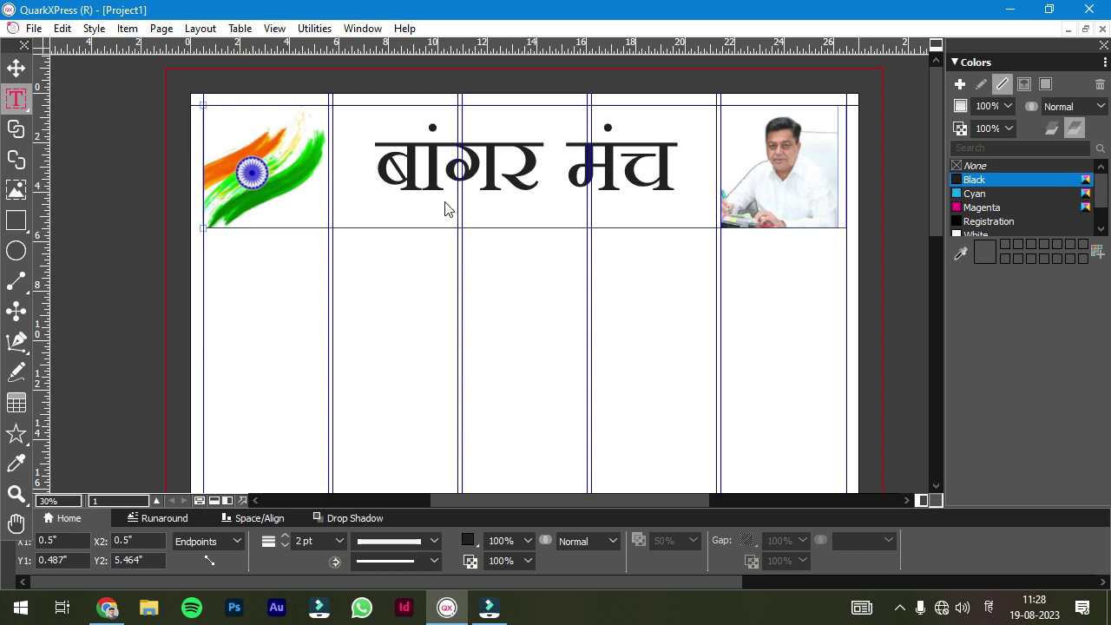
left_click_drag(458, 200, 635, 221)
key("v")
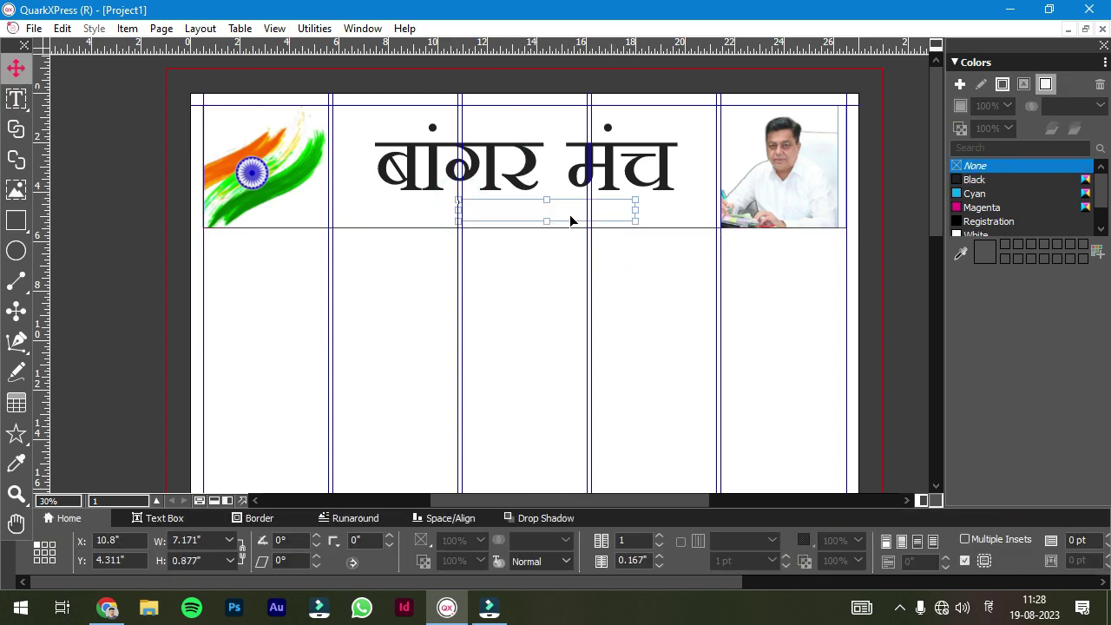
double_click(488, 215)
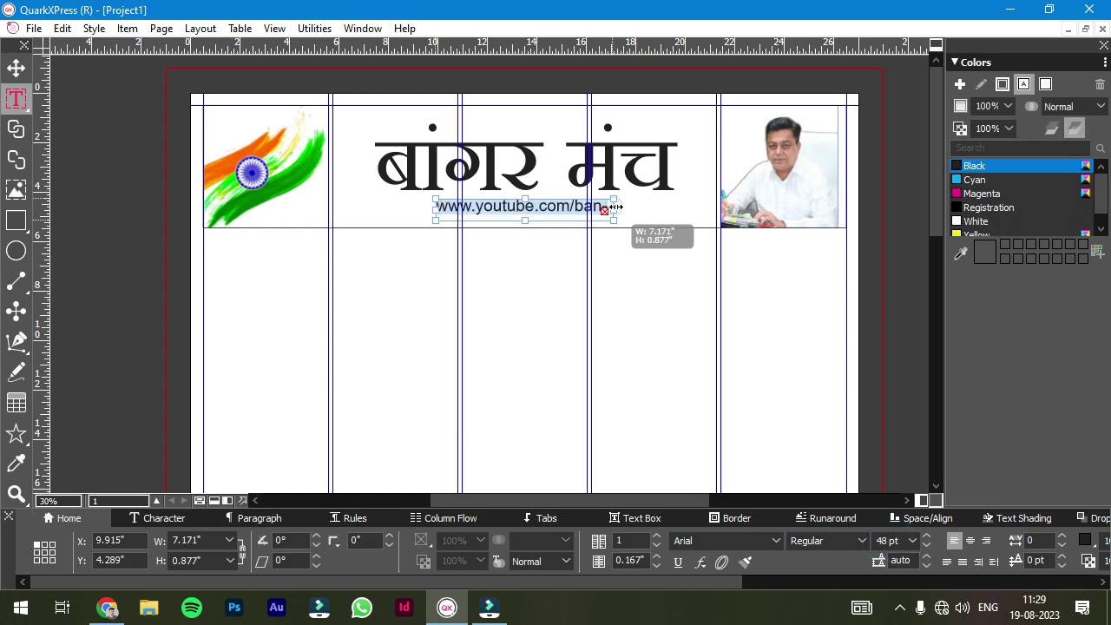
left_click_drag(614, 207, 681, 212)
left_click(970, 541)
- Move the web address box left so it sits directly under the heading, checking the reference PDF
left_click(15, 69)
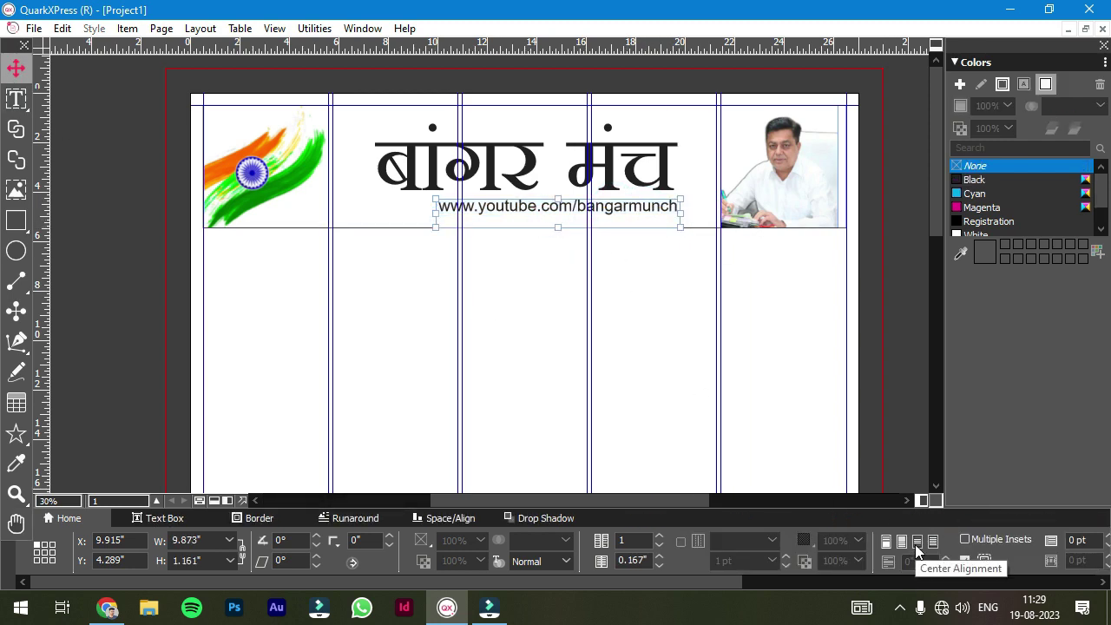
left_click(667, 263)
left_click_drag(573, 220, 545, 219)
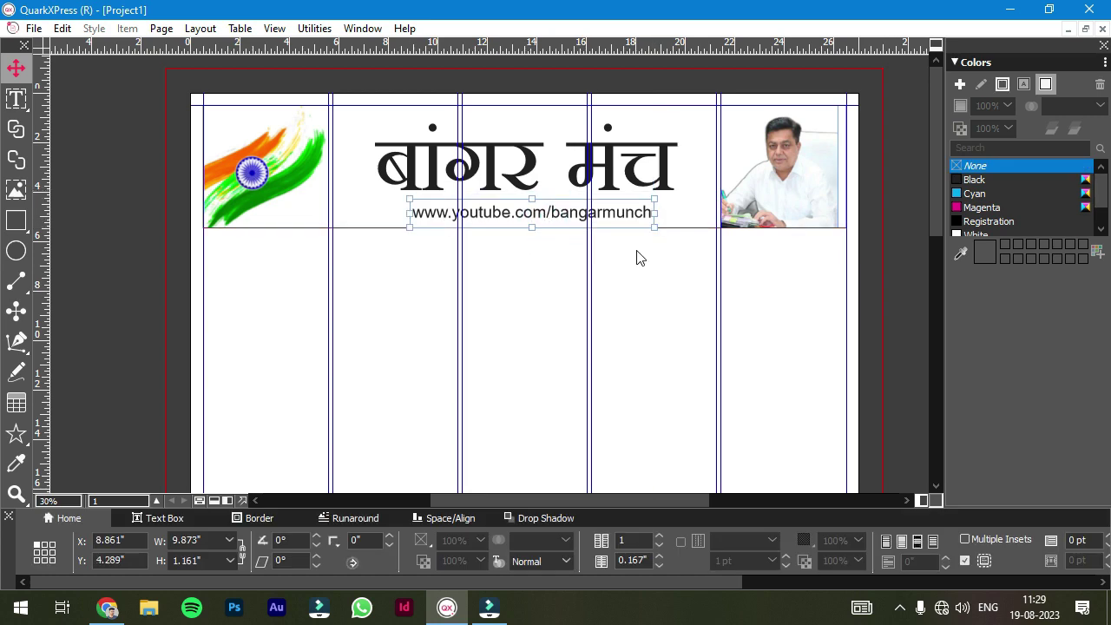
left_click(556, 173)
left_click(572, 267)
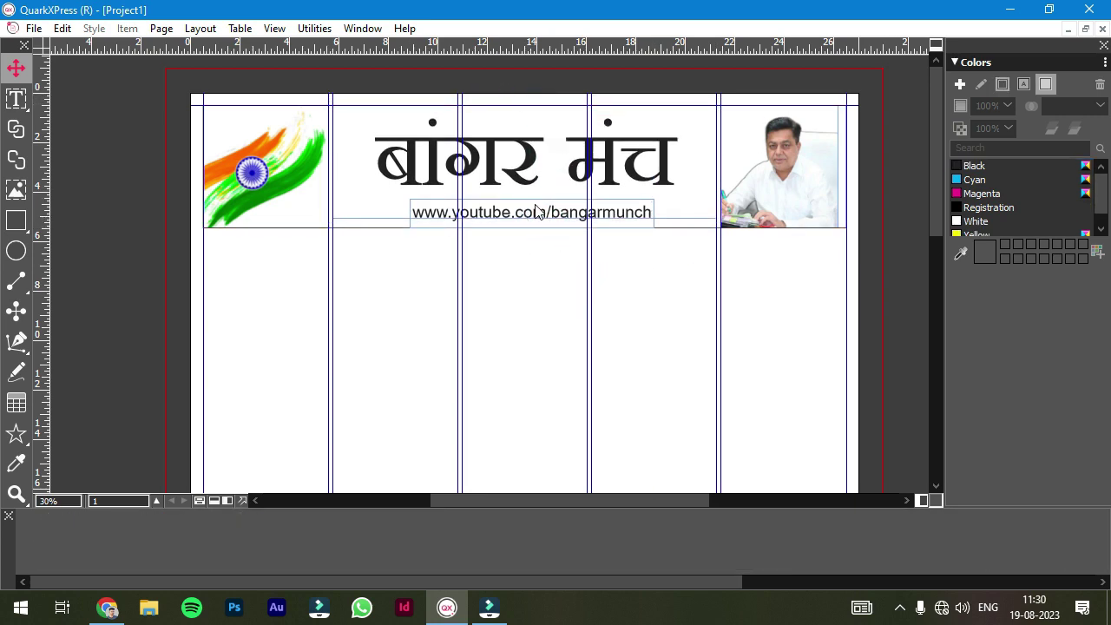
left_click(598, 221)
left_click(107, 607)
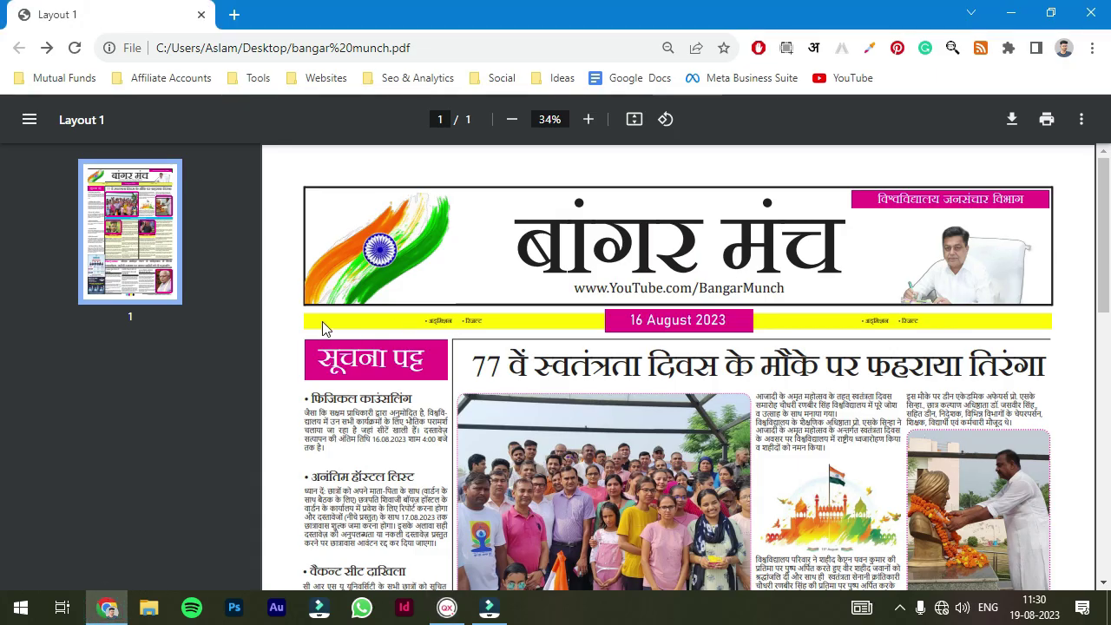
left_click(449, 612)
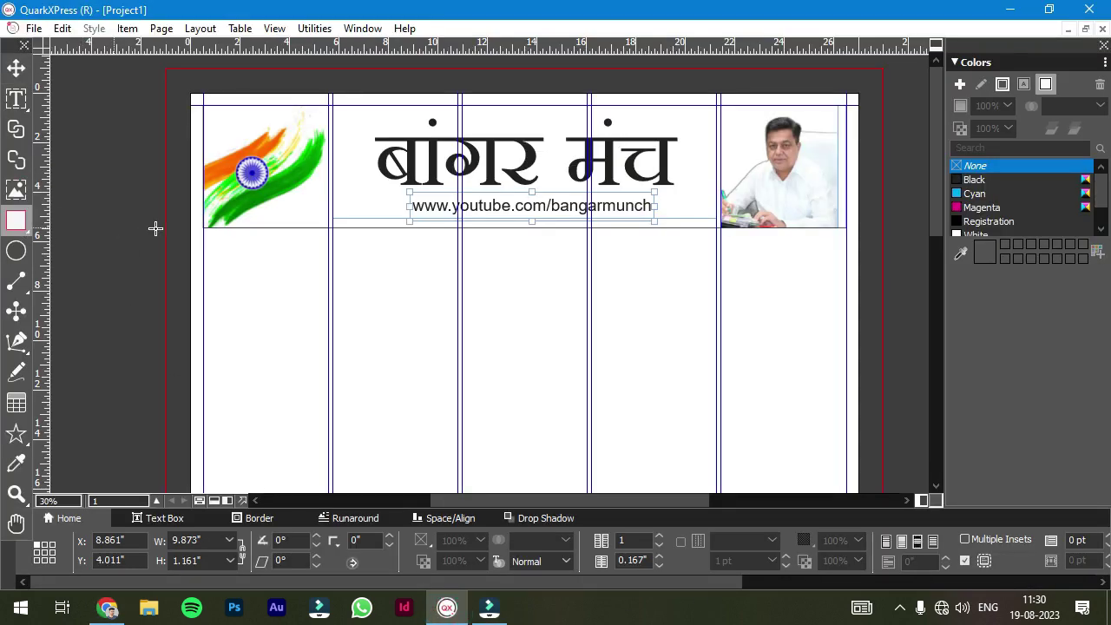
- Draw a thin full-width strip under the header and fill it yellow
left_click_drag(204, 232, 846, 239)
scroll(969, 211, "down", 1)
left_click(975, 222)
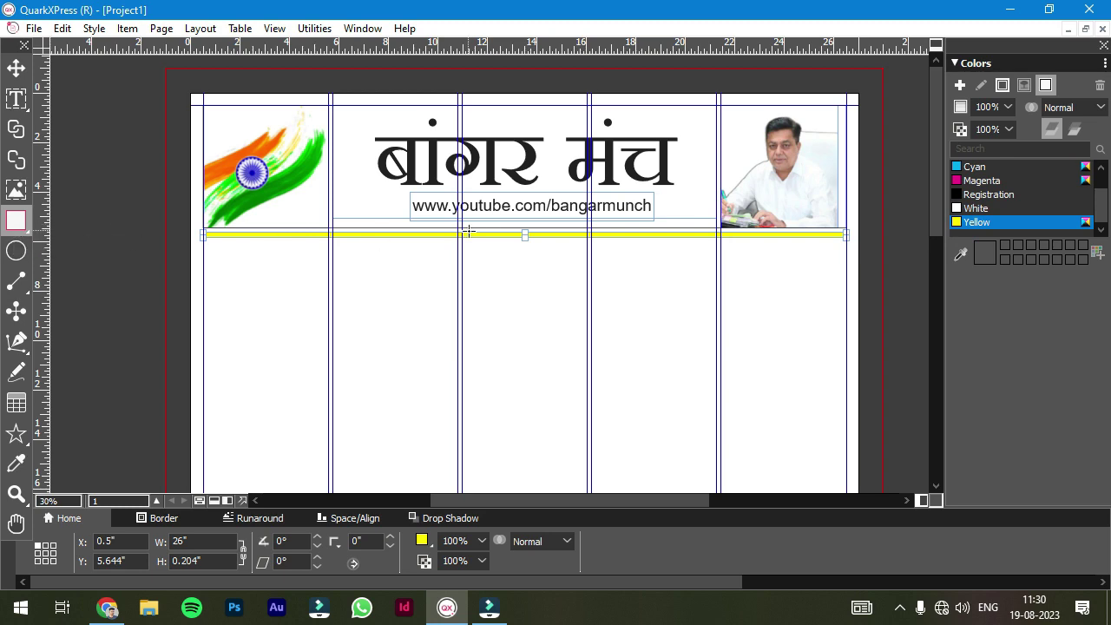
- Draw a magenta block over the middle column of the yellow strip
mouse_move(468, 231)
left_mouse_down()
mouse_move(608, 265)
mouse_move(605, 279)
left_mouse_up()
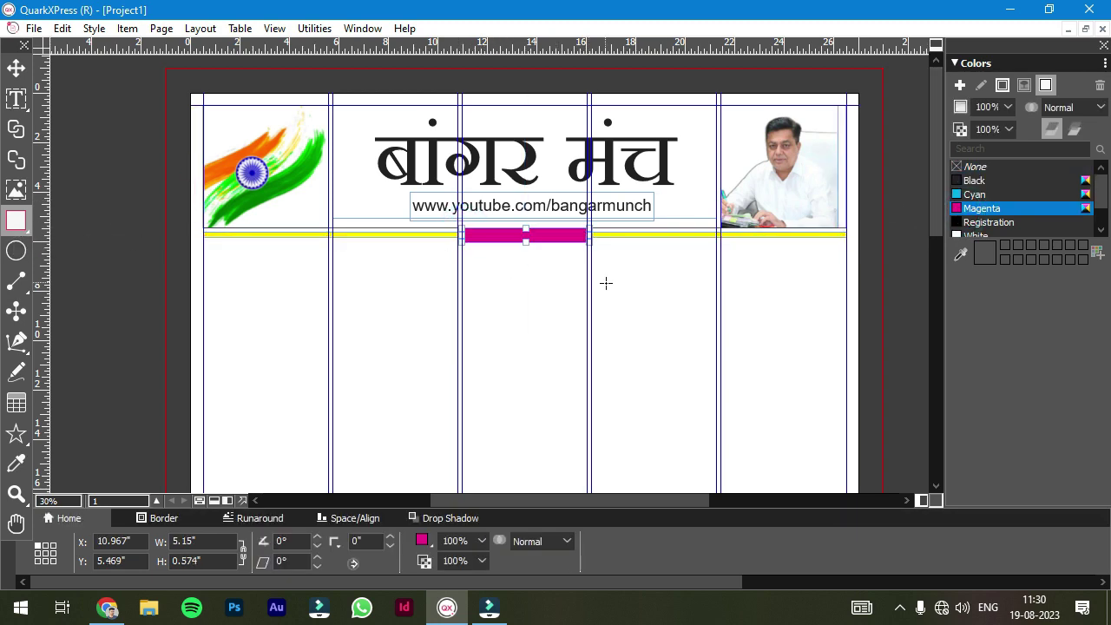
key("v")
left_click(504, 295)
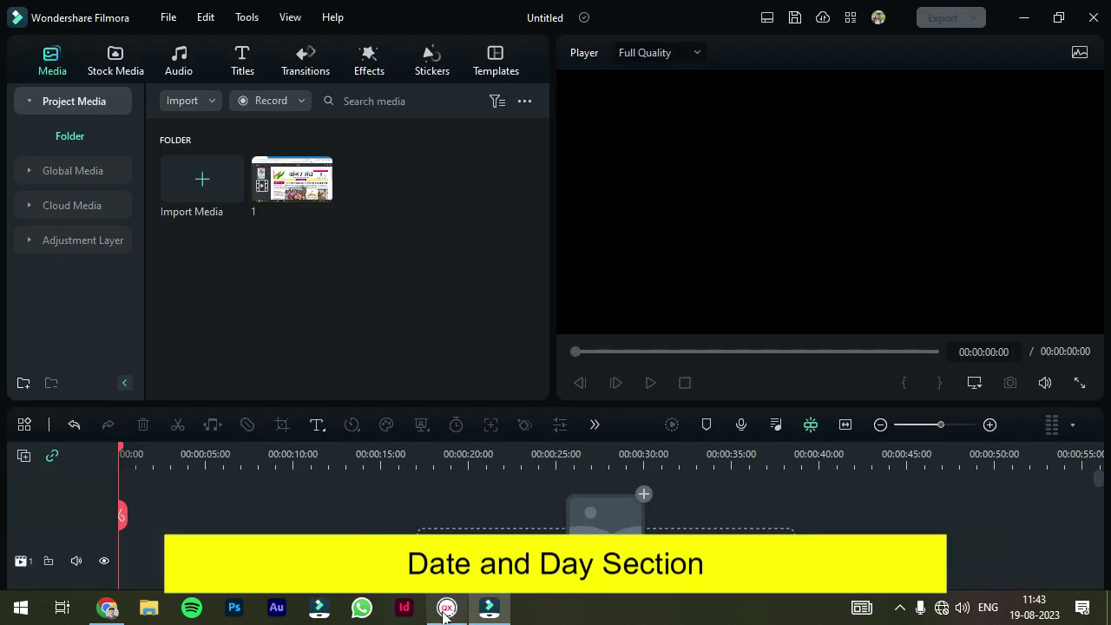
left_click(446, 607)
scroll(524, 243, "up", 2)
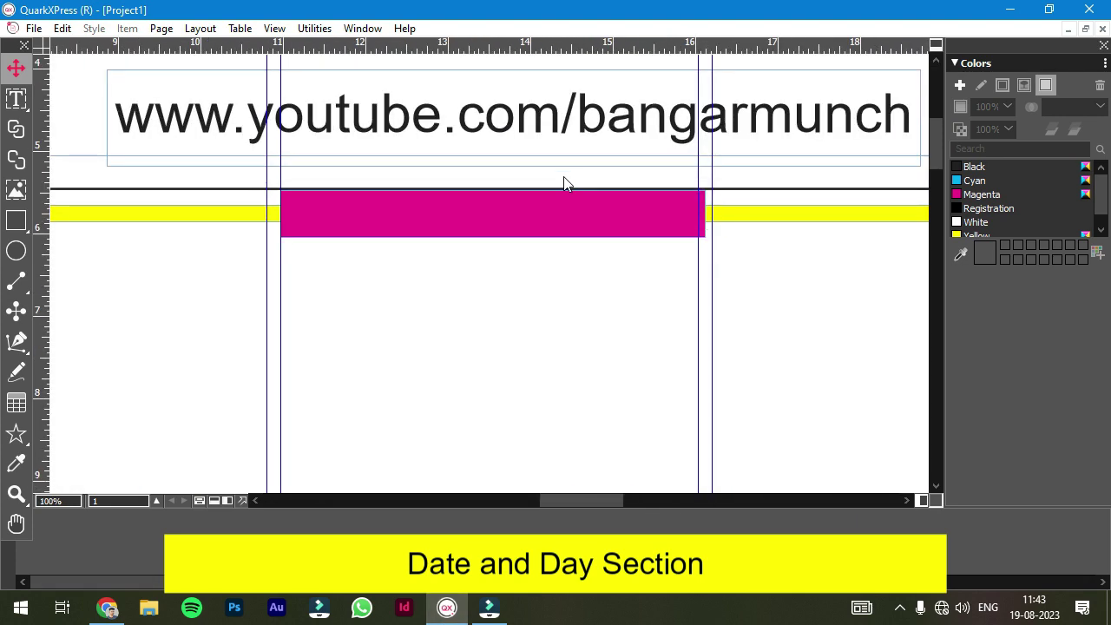
- Type the date शनिवार , 19 अगस्त 2020 in a text box over the magenta block and centre it
left_click(15, 102)
left_click_drag(289, 197, 692, 228)
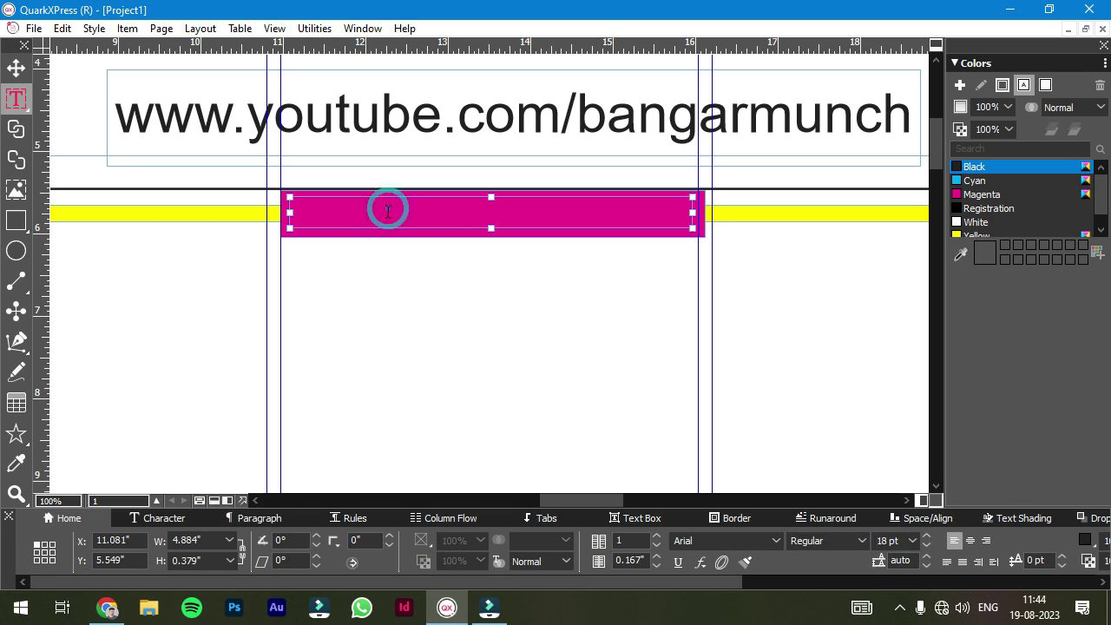
type("shanivar ")
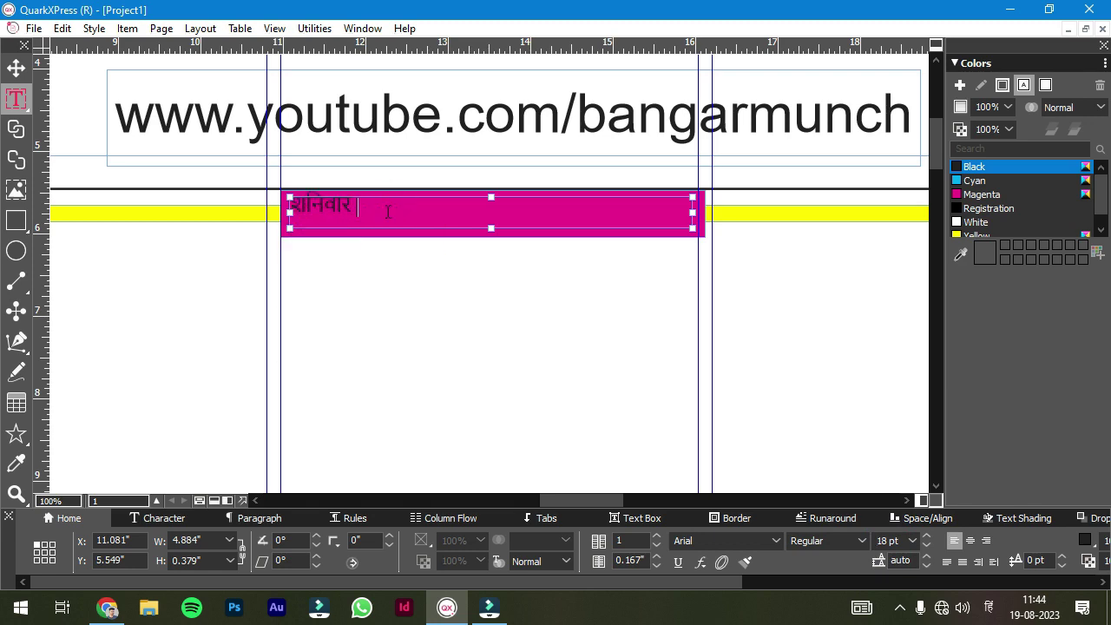
type(", 19 august 202")
type("020")
key("ctrl+a")
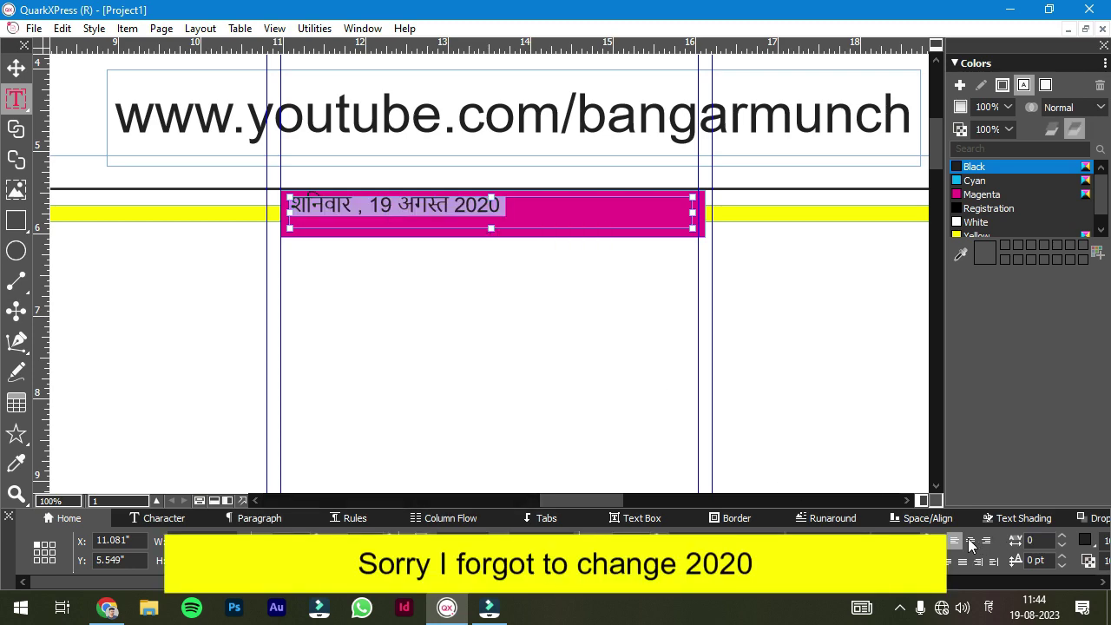
key("ctrl+shift+c")
key("Escape")
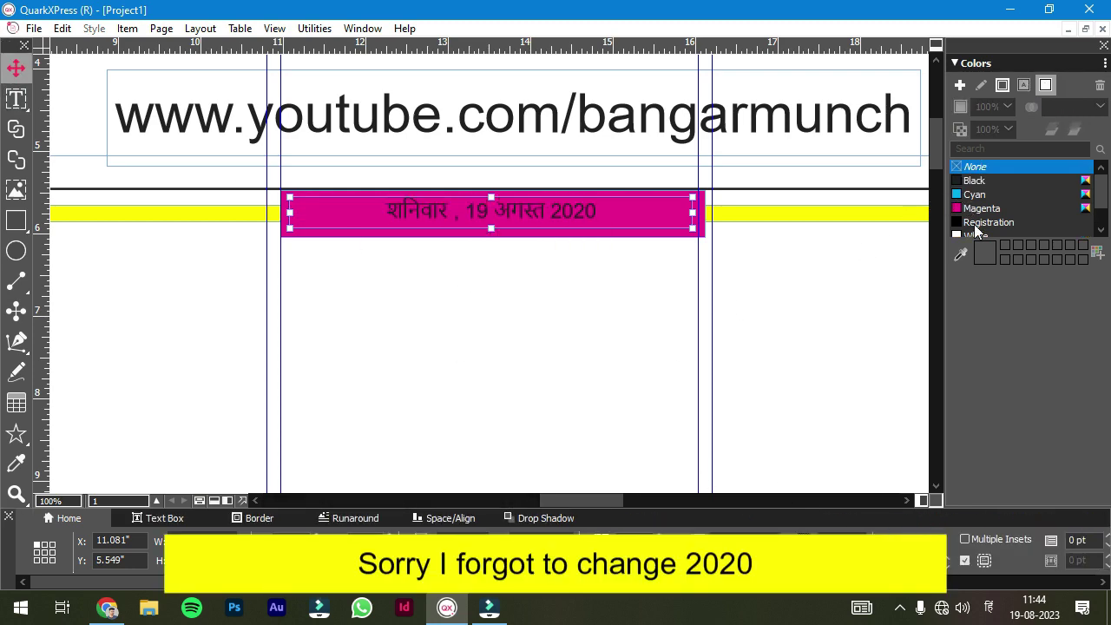
- Colour the date text white while keeping the block's magenta fill
left_click(976, 233)
left_click(978, 196)
key("t")
key("ctrl+a")
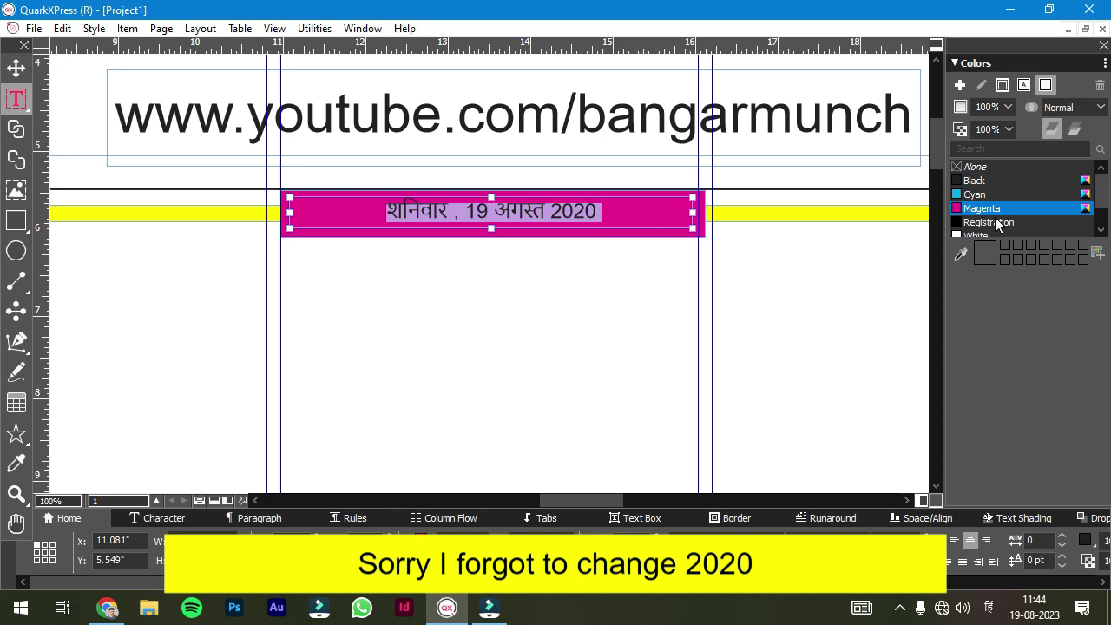
left_click(976, 222)
left_click(976, 208)
left_click(1023, 85)
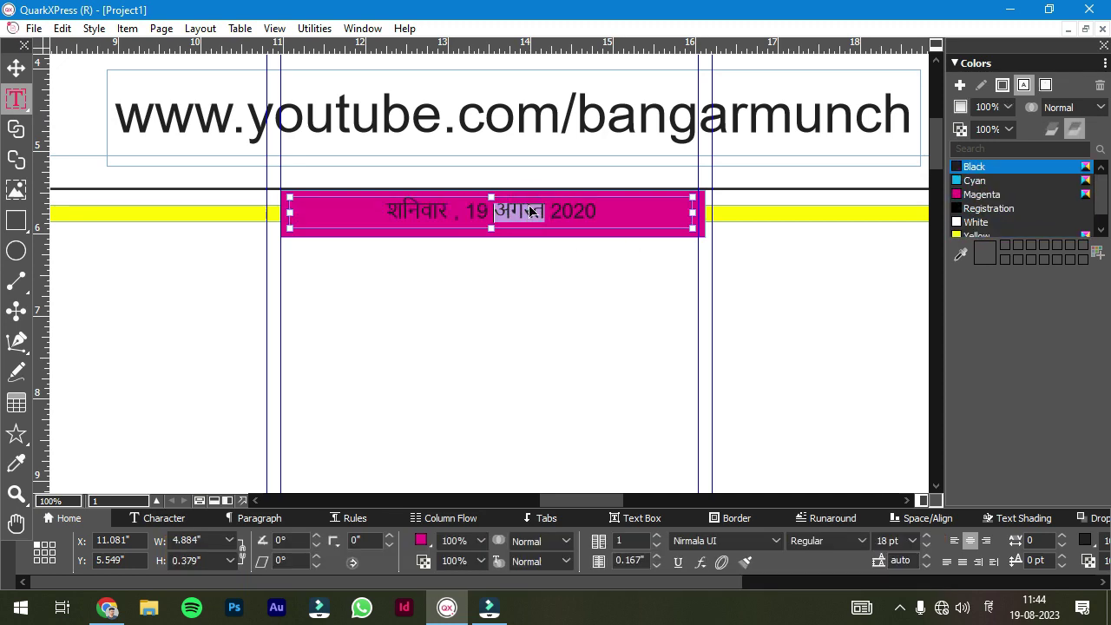
left_click(976, 222)
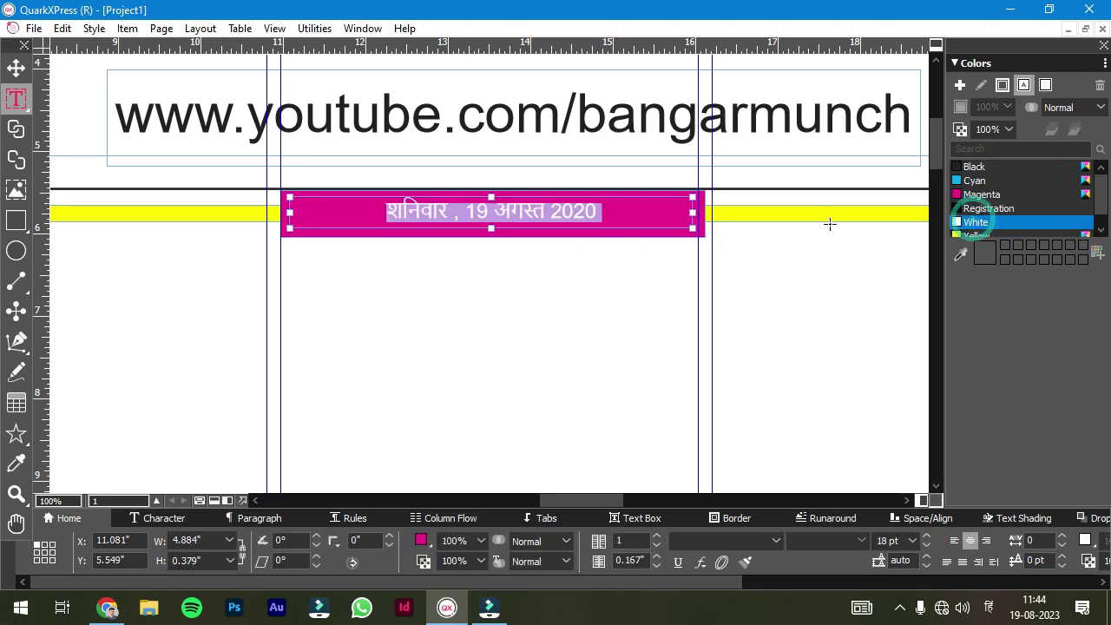
- Set the date's font to Aparajita at 24 pt
left_click(776, 540)
left_click(719, 10)
double_click(884, 540)
type("24")
key("Return")
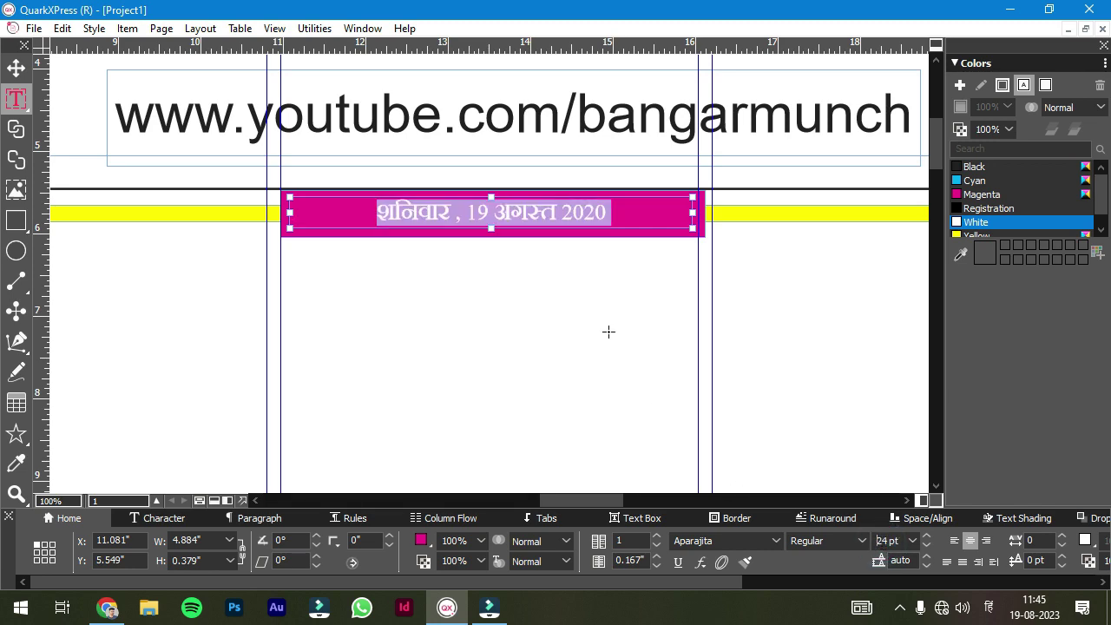
scroll(633, 335, "down", 1)
scroll(95, 241, "up", 2)
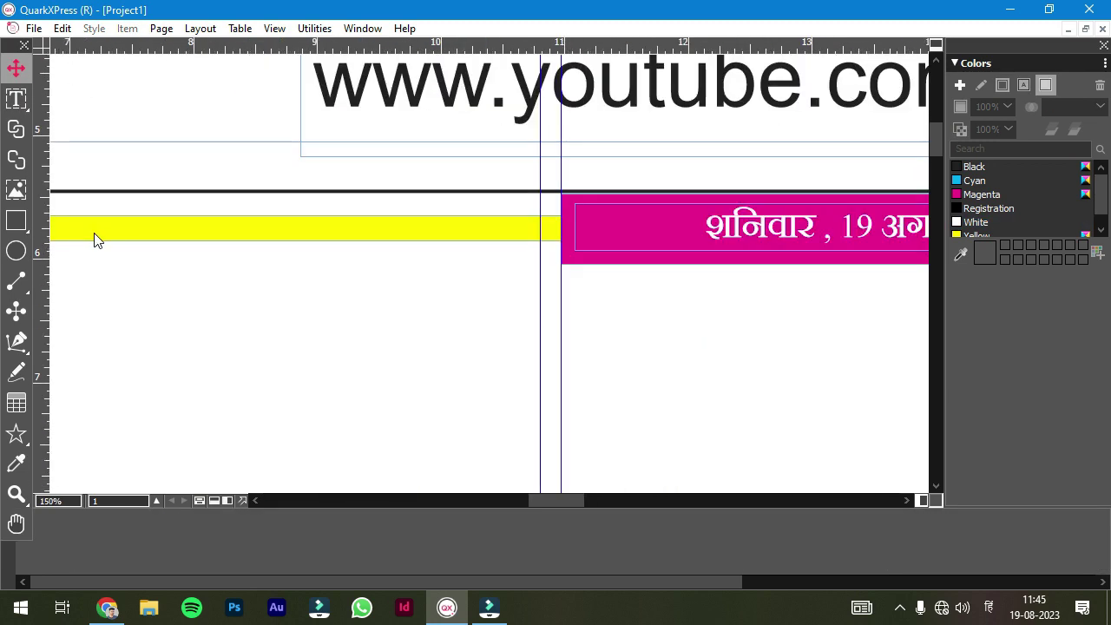
- Draw a text box over the yellow strip and type 'न्यूज • अपडेट'
left_click(17, 102)
left_click_drag(95, 222, 412, 234)
double_click(885, 540)
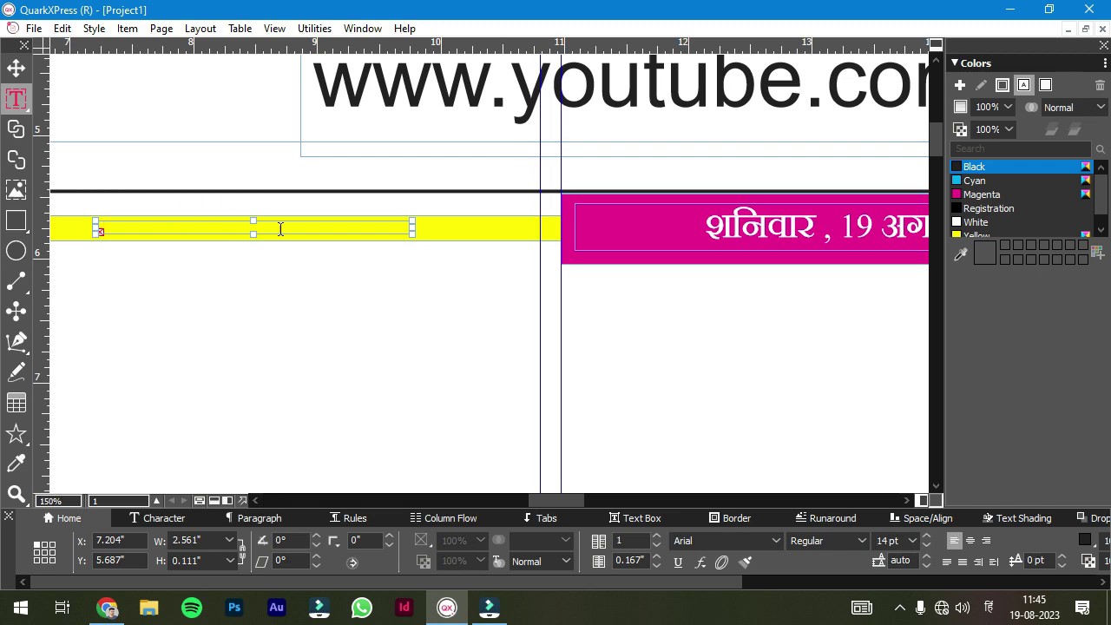
left_click_drag(254, 231, 255, 250)
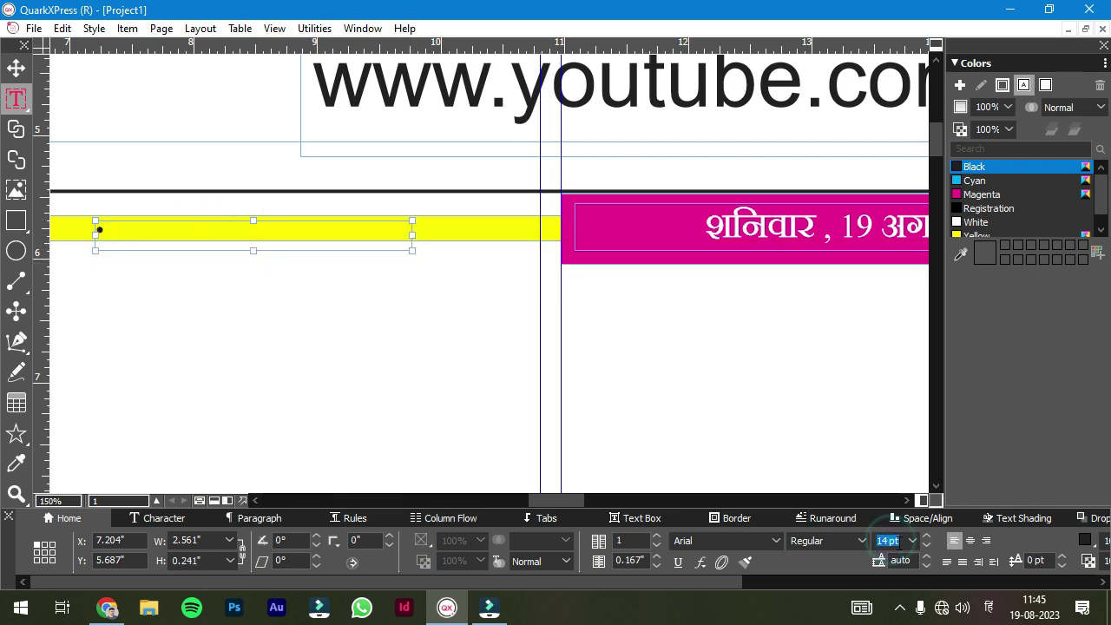
type("news")
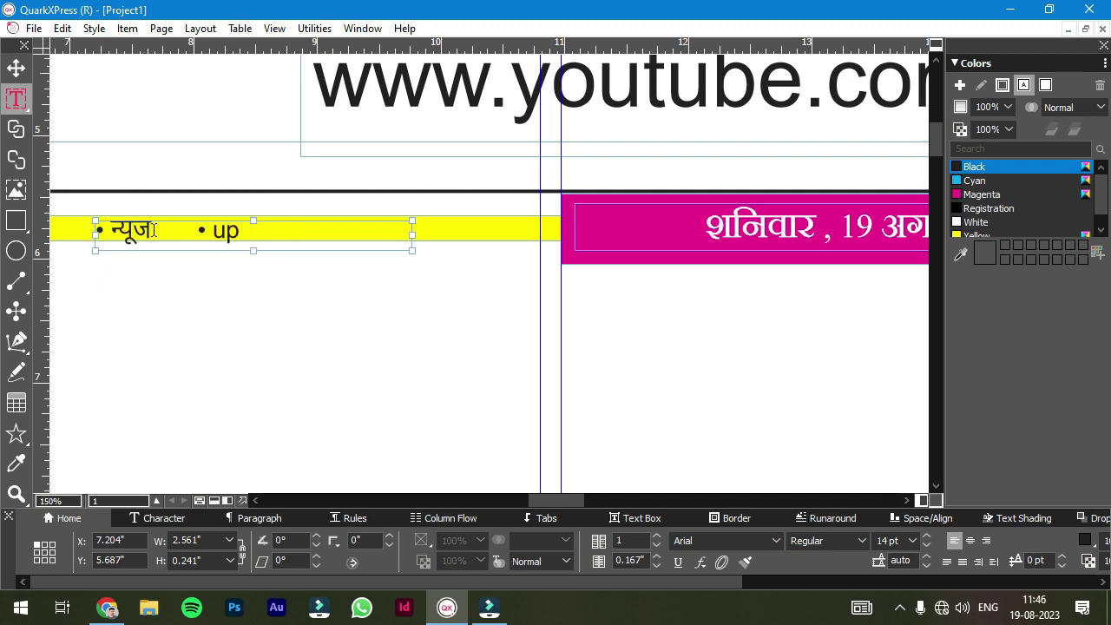
type("update")
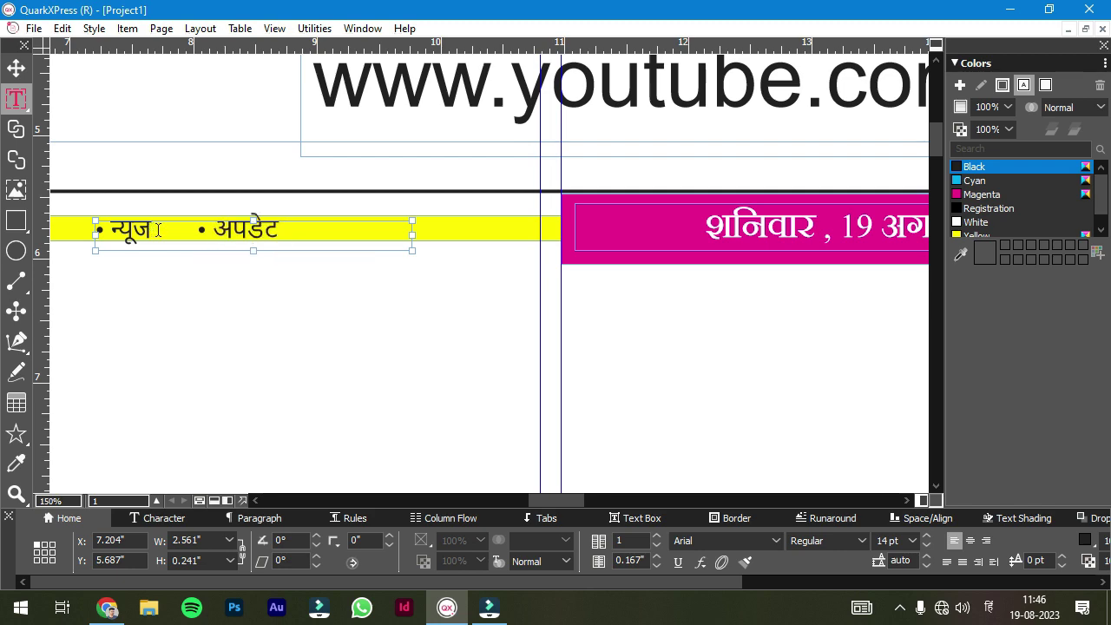
- Set the bullet text to Aparajita 12 pt
key("ctrl+a")
left_click(885, 539)
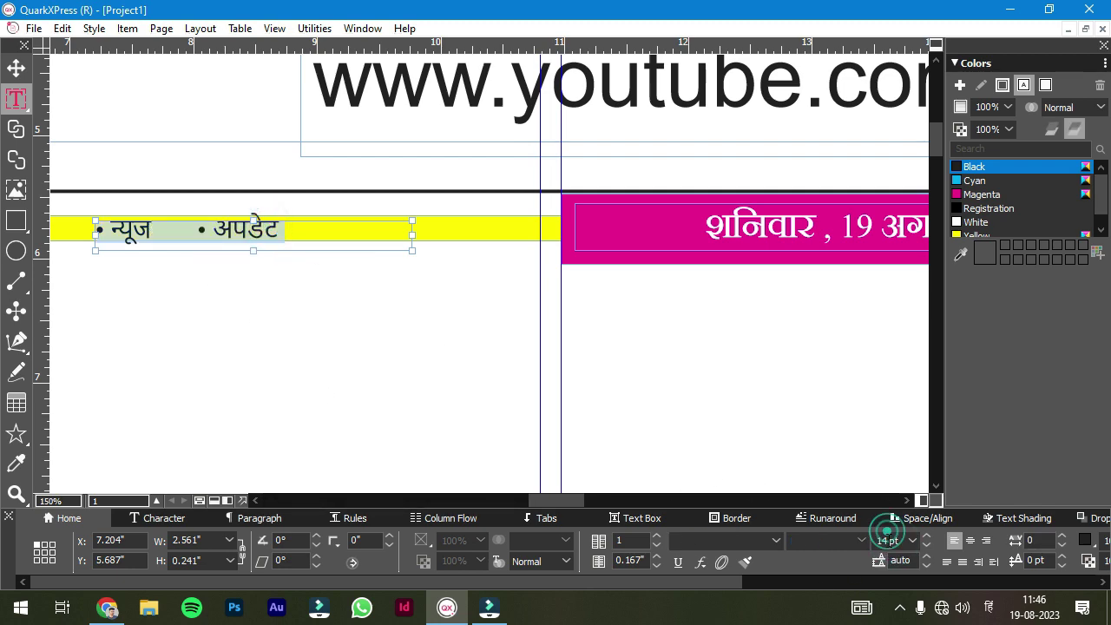
scroll(884, 540, "down", 2)
left_click(775, 540)
left_click(734, 11)
scroll(436, 314, "down", 3)
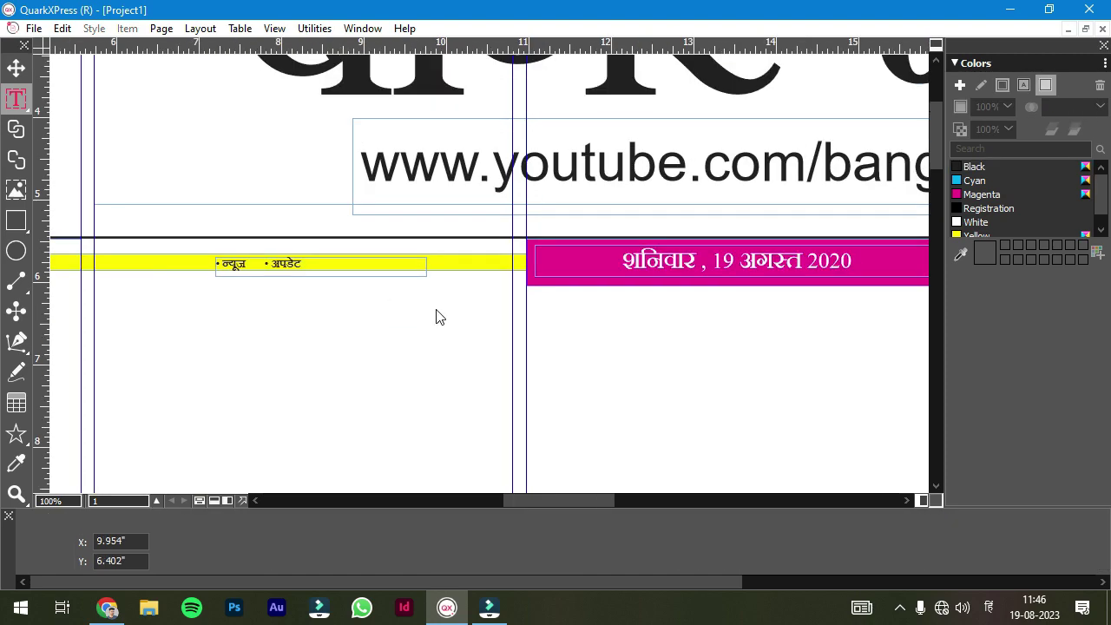
- Copy the bullet text box and paste a duplicate onto the yellow bar
right_click(333, 280)
left_click(765, 237)
scroll(578, 401, "down", 5)
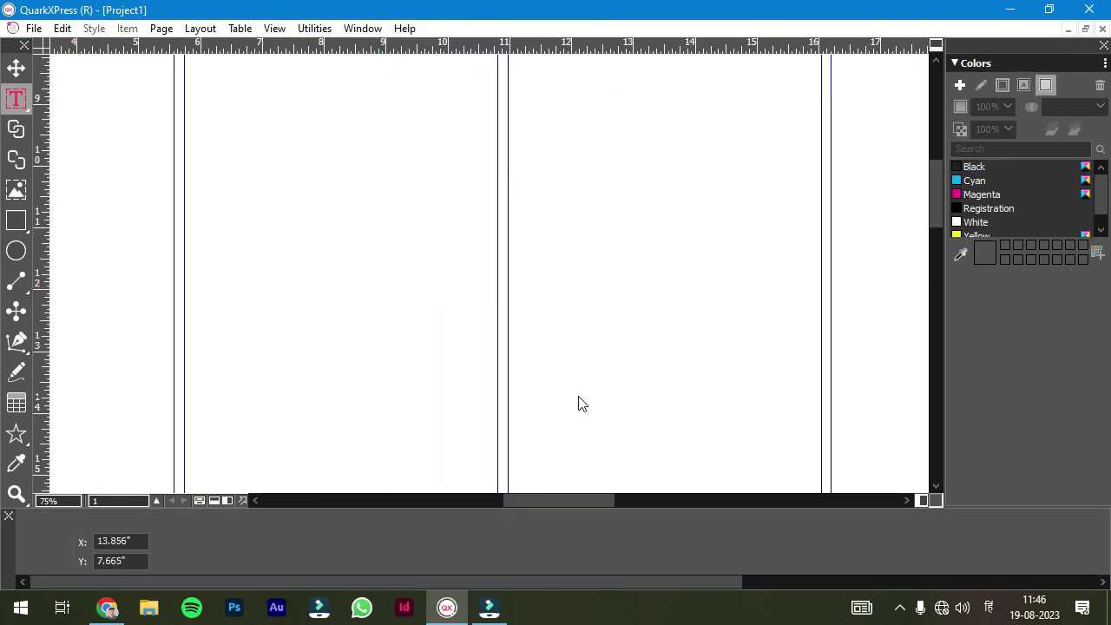
scroll(932, 268, "left", 3)
scroll(731, 376, "up", 6)
right_click(731, 379)
left_click(778, 80)
scroll(550, 417, "down", 1)
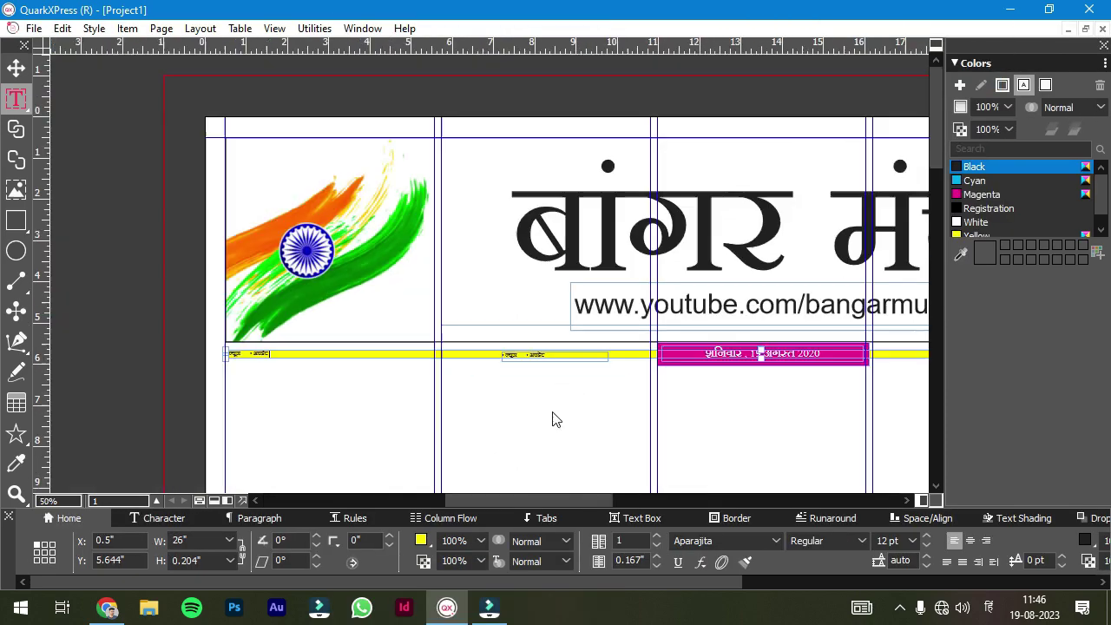
scroll(620, 495, "down", 2)
scroll(620, 495, "up", 2)
scroll(53, 141, "up", 3)
- Move the copied bullets to the bar's right end beside the photo
key("Escape")
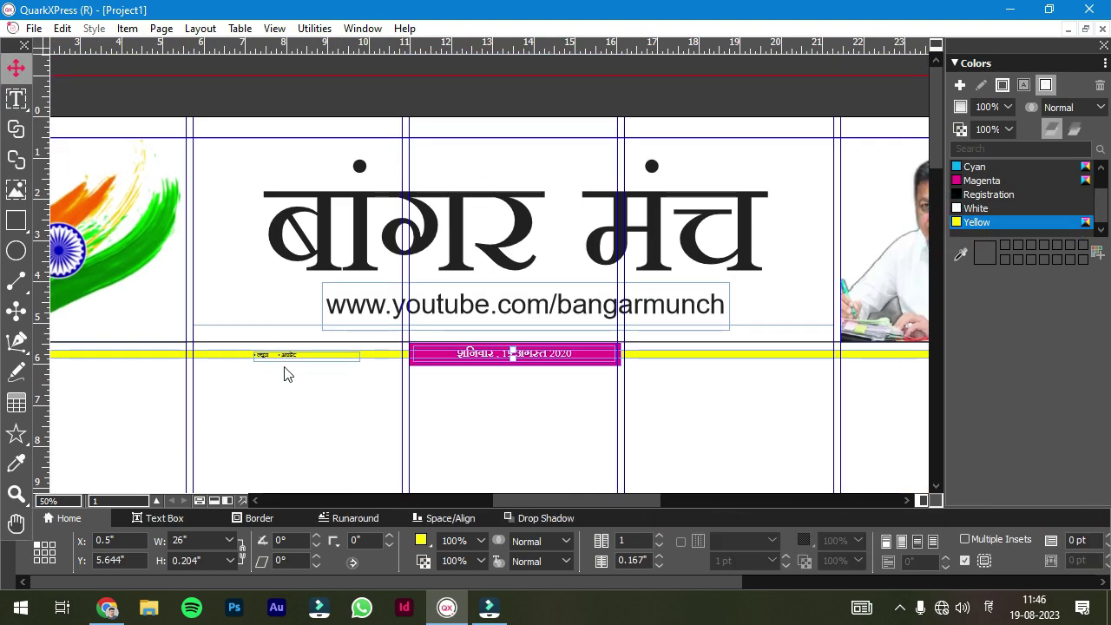
scroll(298, 323, "up", 5)
left_click_drag(299, 317, 832, 333)
scroll(770, 312, "down", 3)
scroll(776, 401, "down", 3)
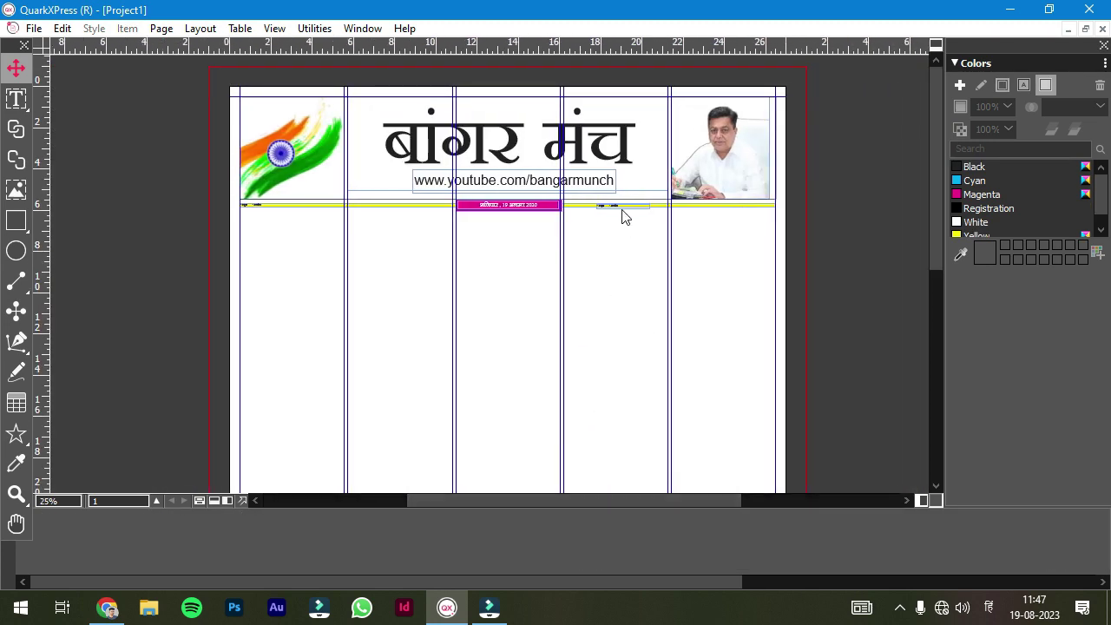
left_click_drag(620, 211, 682, 209)
- Select the yellow news bar
left_click_drag(246, 208, 257, 205)
scroll(222, 165, "up", 3)
left_click(224, 177)
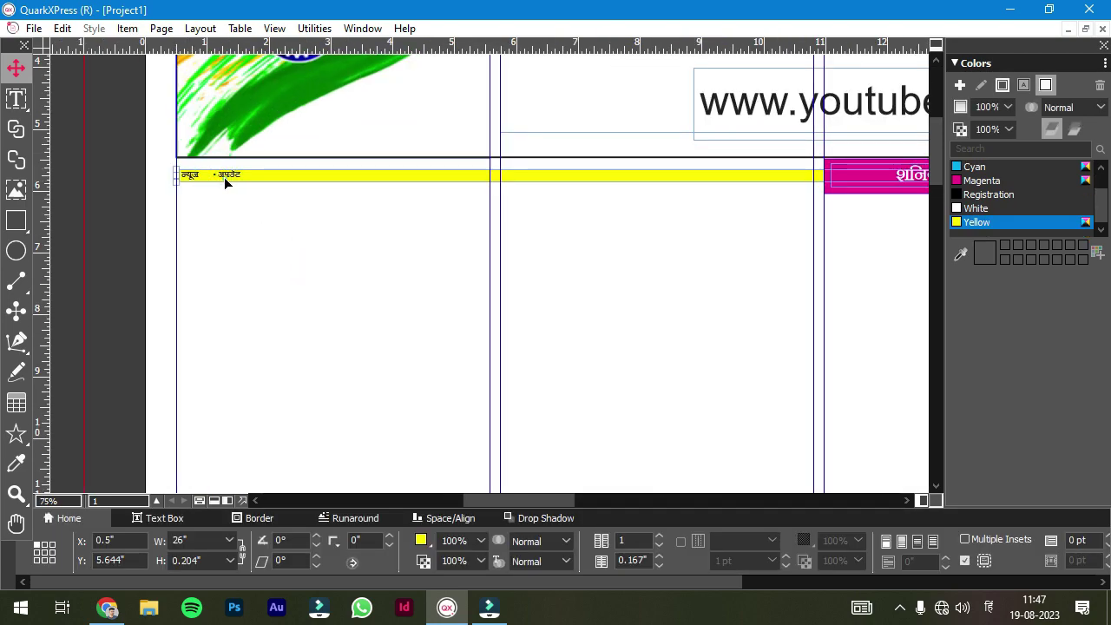
left_click(124, 193)
left_click(223, 176)
scroll(627, 498, "down", 3)
scroll(941, 188, "up", 3)
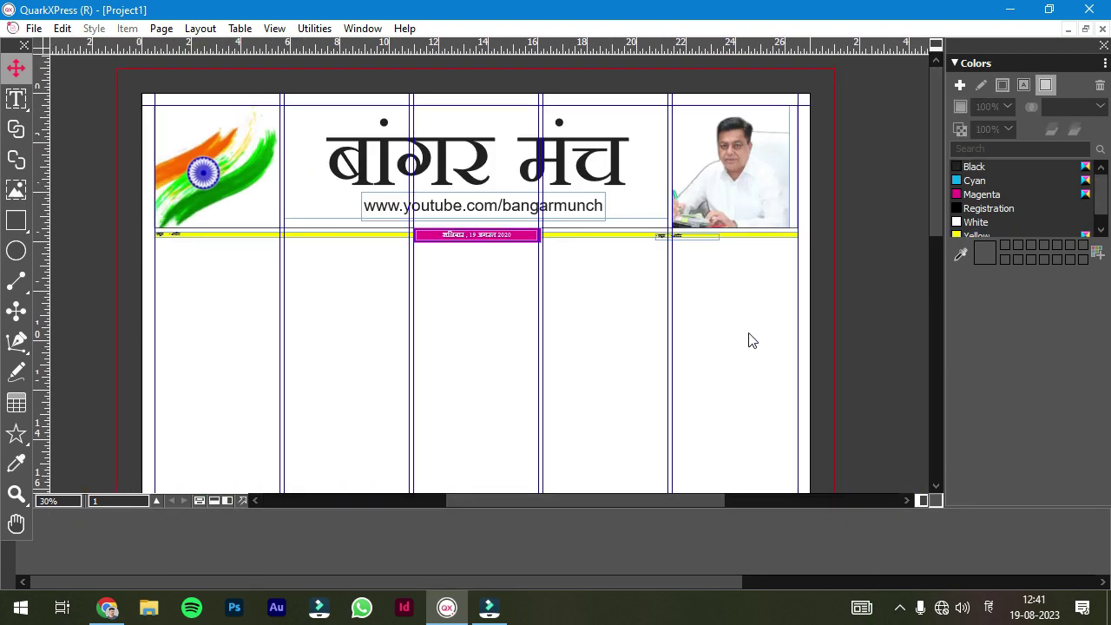
- Draw a vertical line down the left column and hide the guides with F7
key("l")
mouse_move(278, 247)
left_mouse_down()
mouse_move(277, 478)
mouse_move(278, 425)
mouse_move(297, 448)
left_mouse_up()
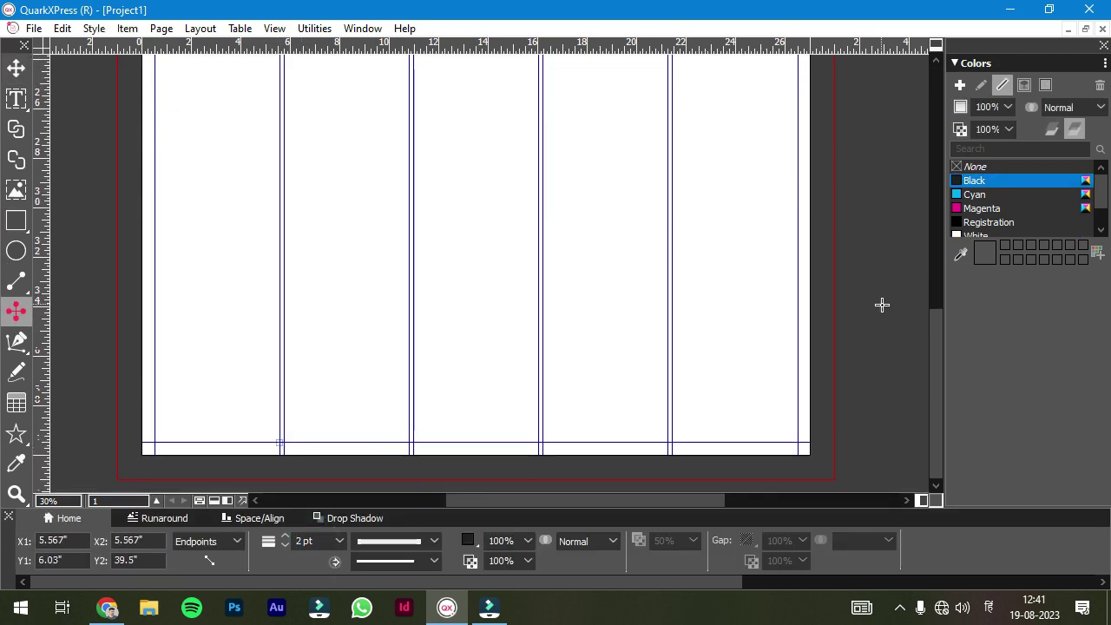
key("F7")
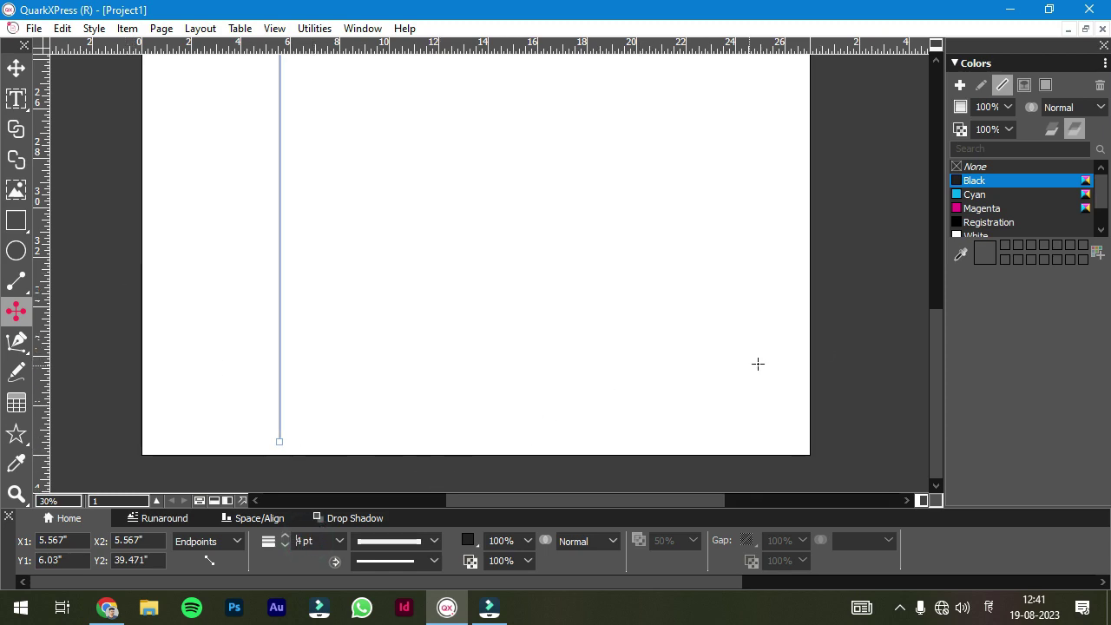
left_click(480, 200)
- Select the bullet text box on the yellow bar and bring up its actions
scroll(478, 260, "up", 3)
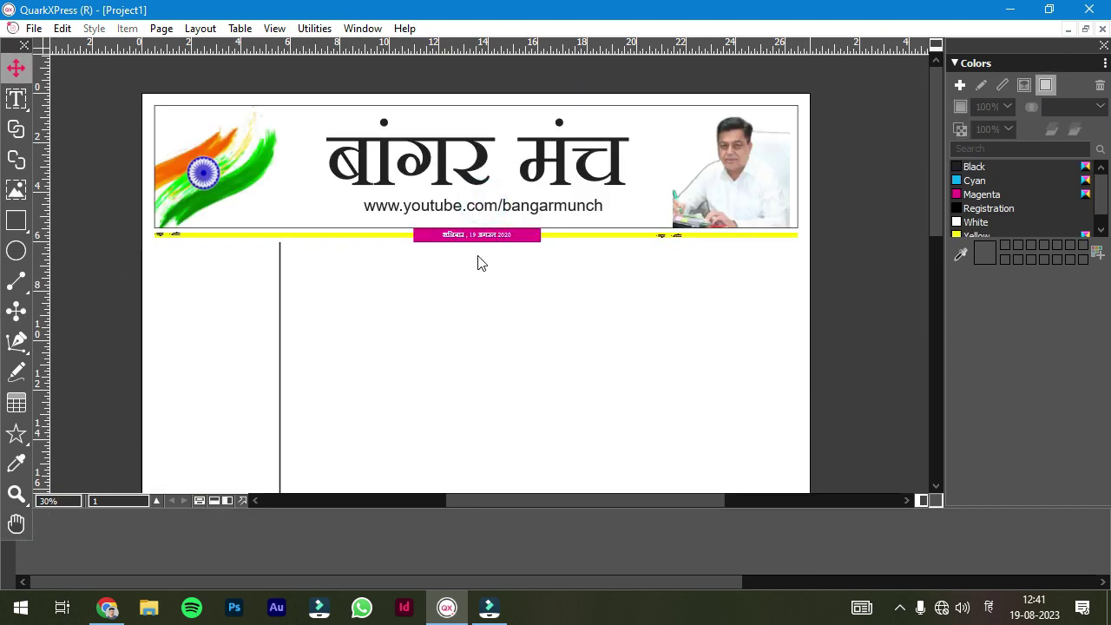
scroll(163, 256, "up", 4)
left_click(189, 151)
right_click(189, 151)
- Draw a text box in the left sidebar with the heading 'सूचना पट्ट', centred
left_click(483, 191)
scroll(486, 243, "down", 3)
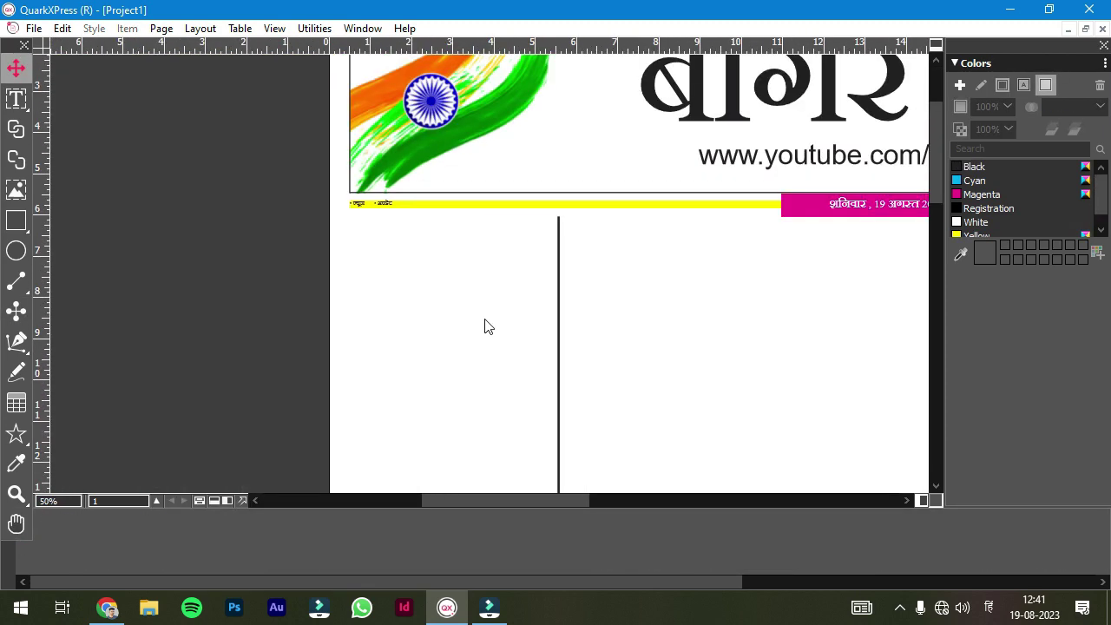
scroll(456, 379, "down", 2)
scroll(255, 185, "up", 3)
key("t")
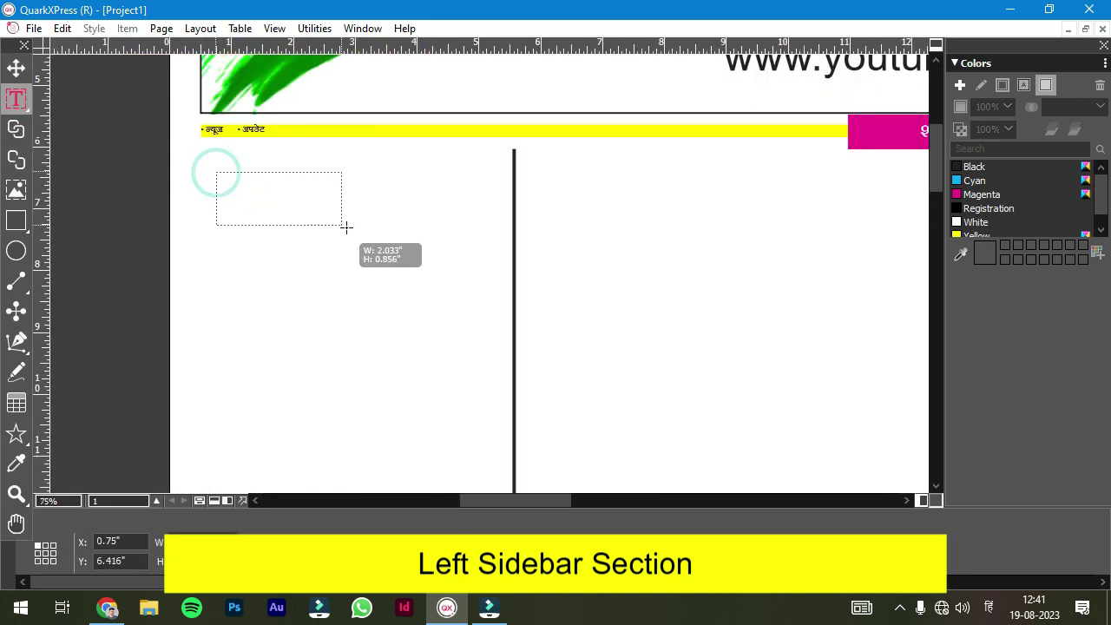
mouse_move(346, 226)
left_mouse_down()
mouse_move(462, 208)
mouse_move(483, 237)
left_mouse_up()
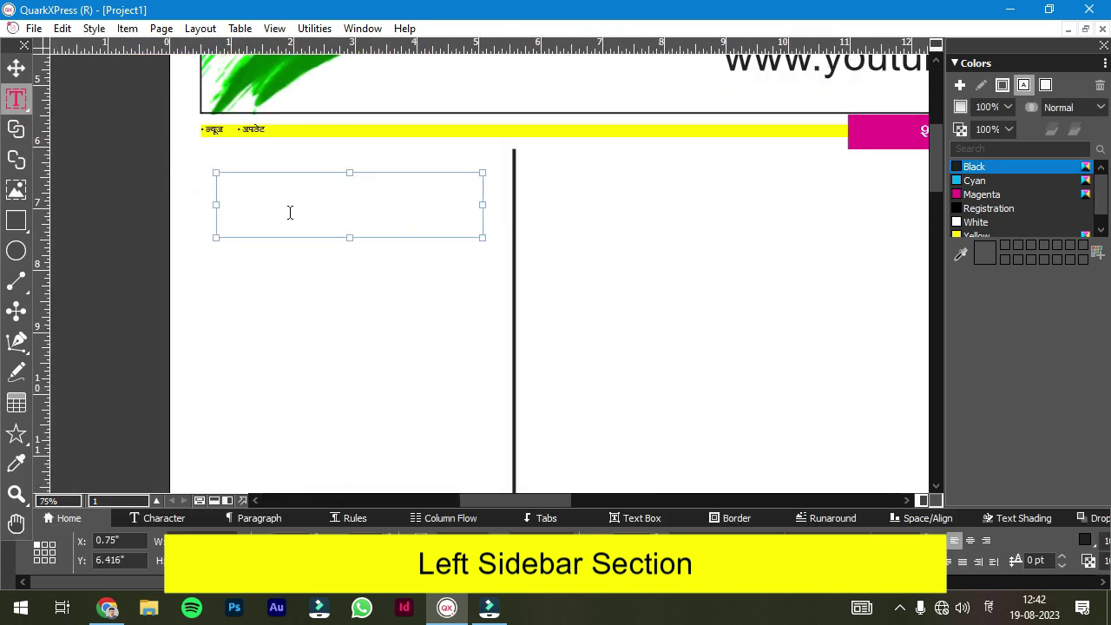
type("soochna patti")
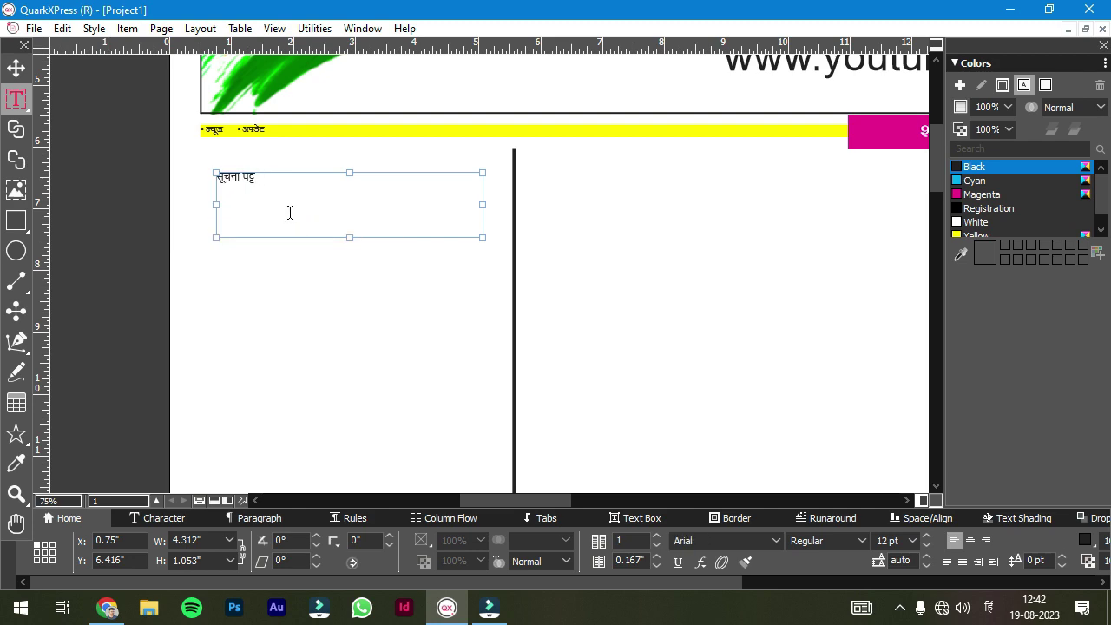
left_click(972, 544)
- Fill the heading box with Magenta and make the heading text White
key("Escape")
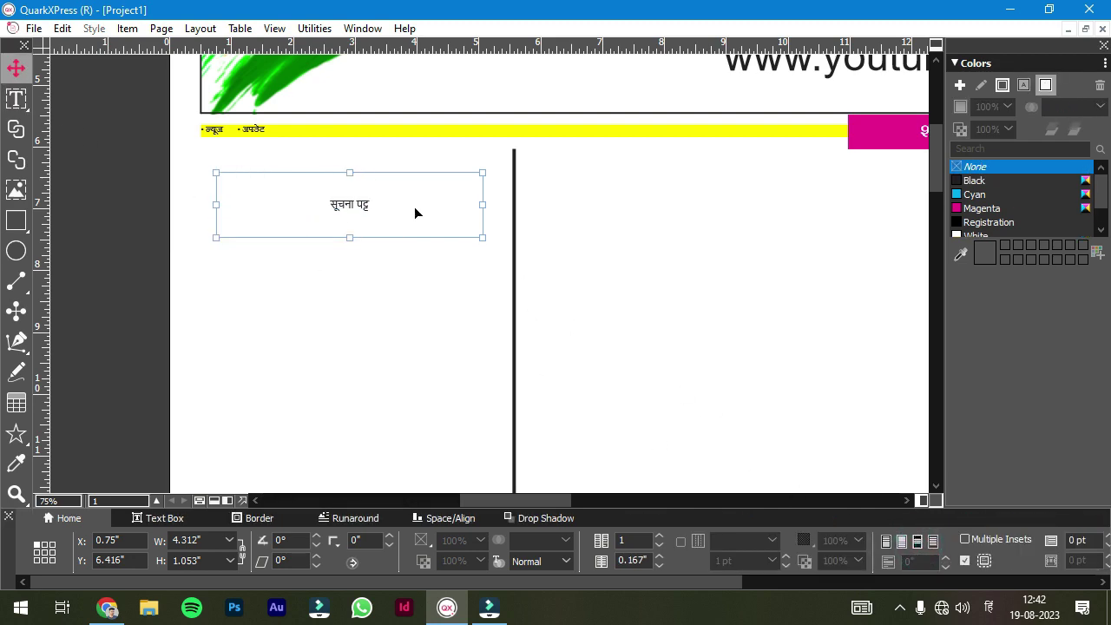
key("ctrl+a")
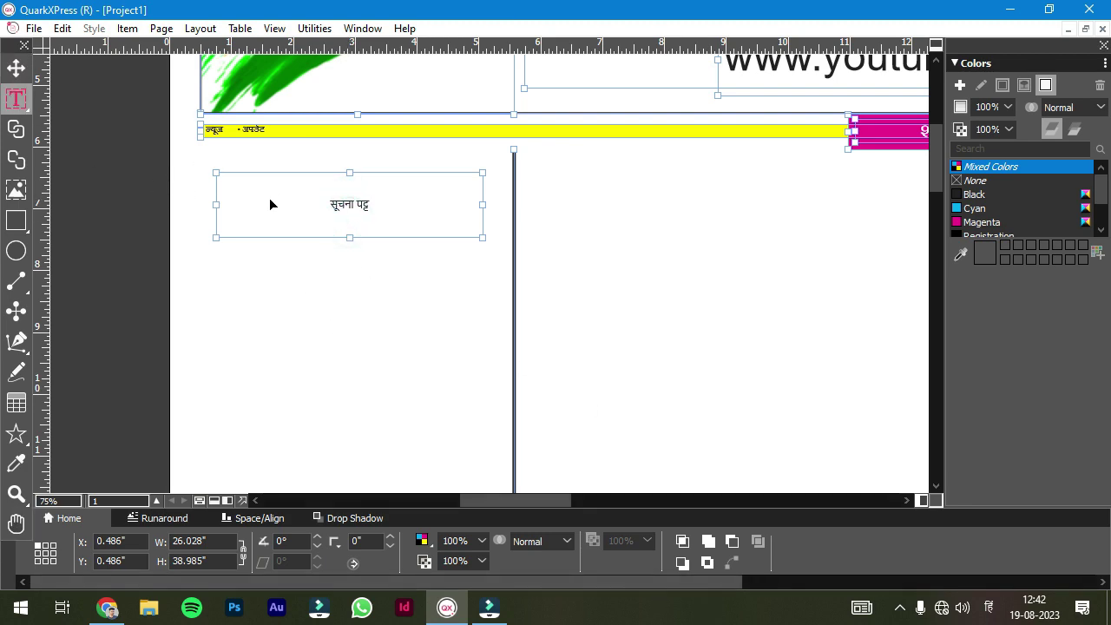
double_click(352, 211)
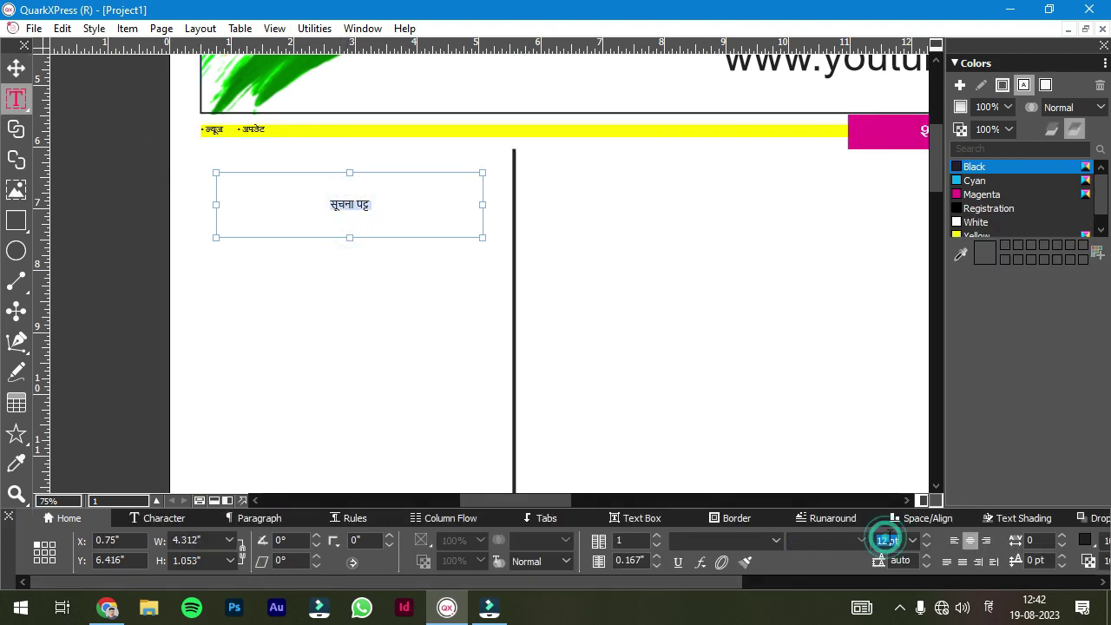
scroll(894, 539, "up", 1)
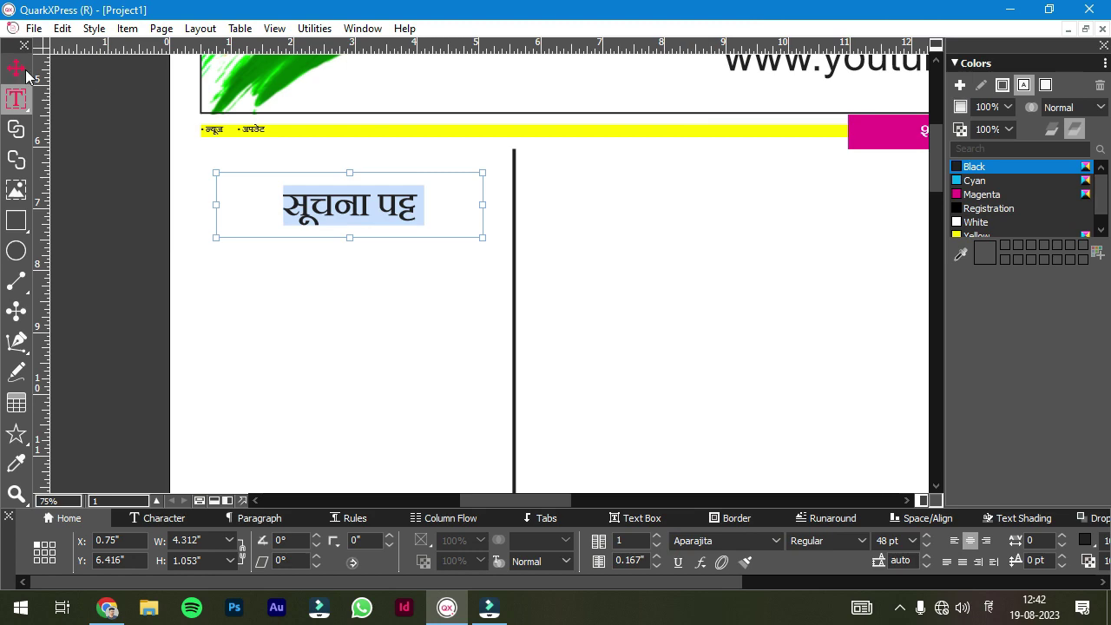
left_click(26, 71)
left_click(979, 209)
double_click(350, 180)
left_click(1022, 84)
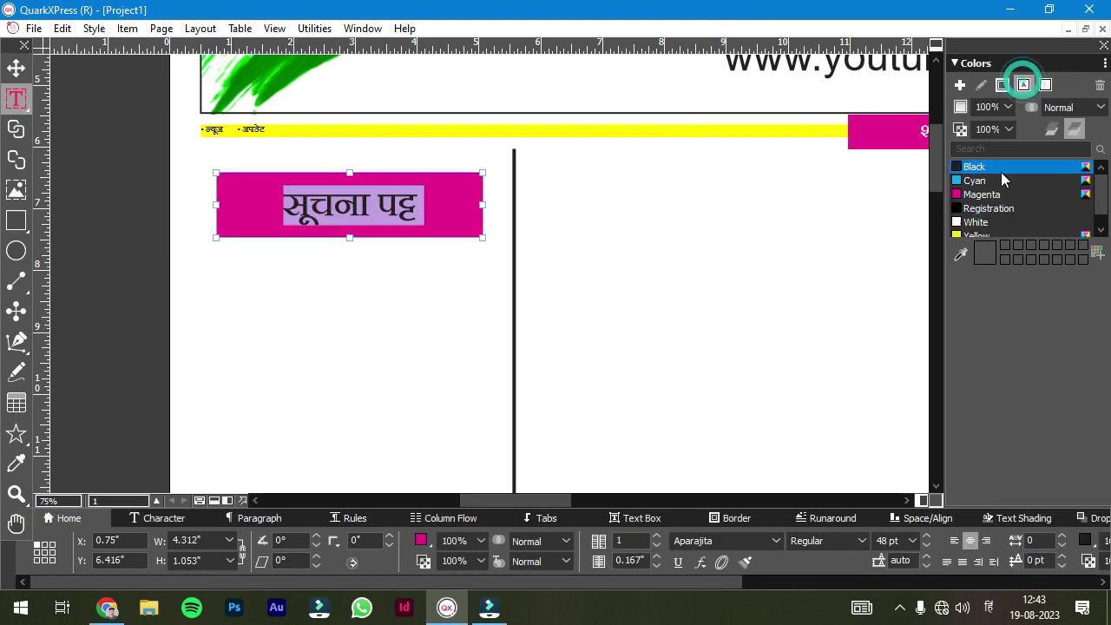
left_click(975, 222)
left_click(15, 221)
- Draw a title box below the heading and type 'मेनू टाइटल'
scroll(109, 253, "down", 3)
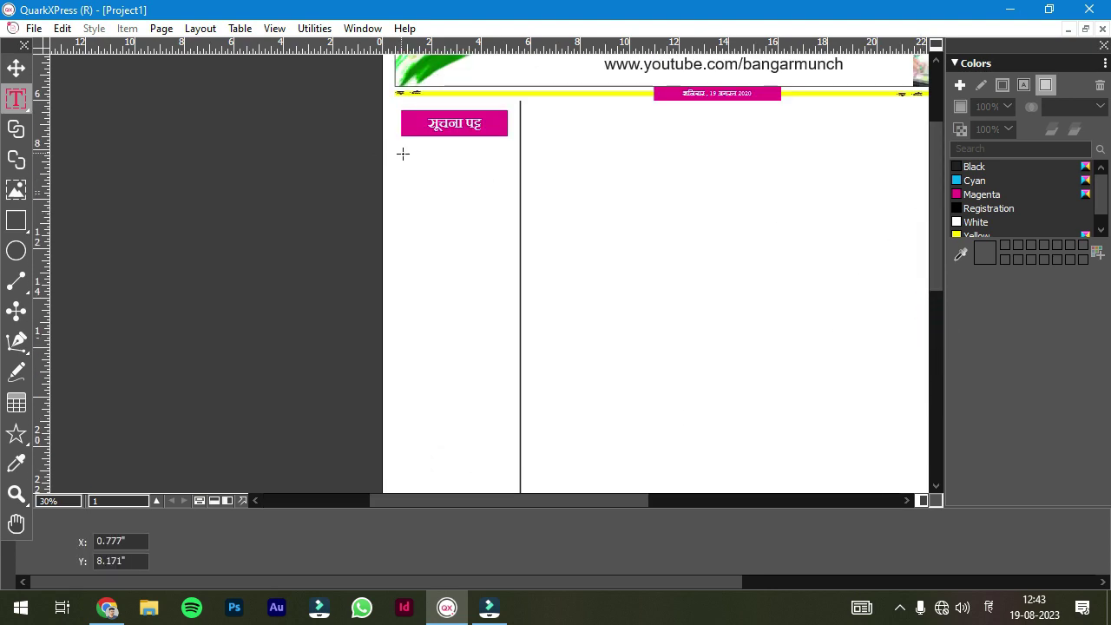
mouse_move(403, 154)
left_mouse_down()
mouse_move(512, 184)
mouse_move(509, 173)
left_mouse_up()
type("m")
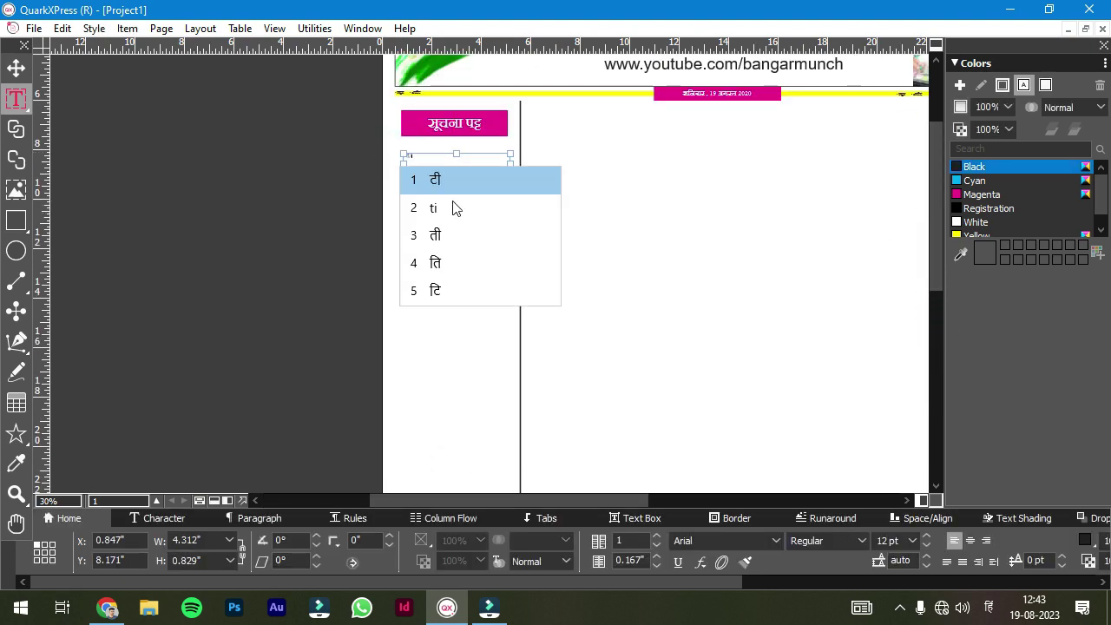
key("space")
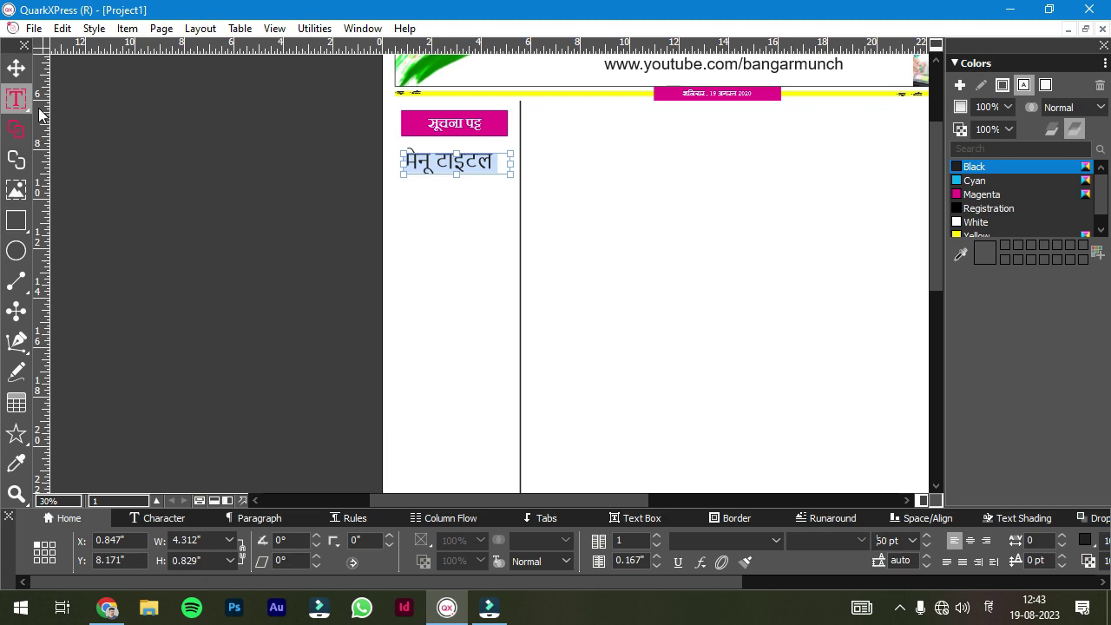
- Draw a body text box below the title, then open the notice text file and select all its text
left_click_drag(404, 178, 512, 276)
type("te")
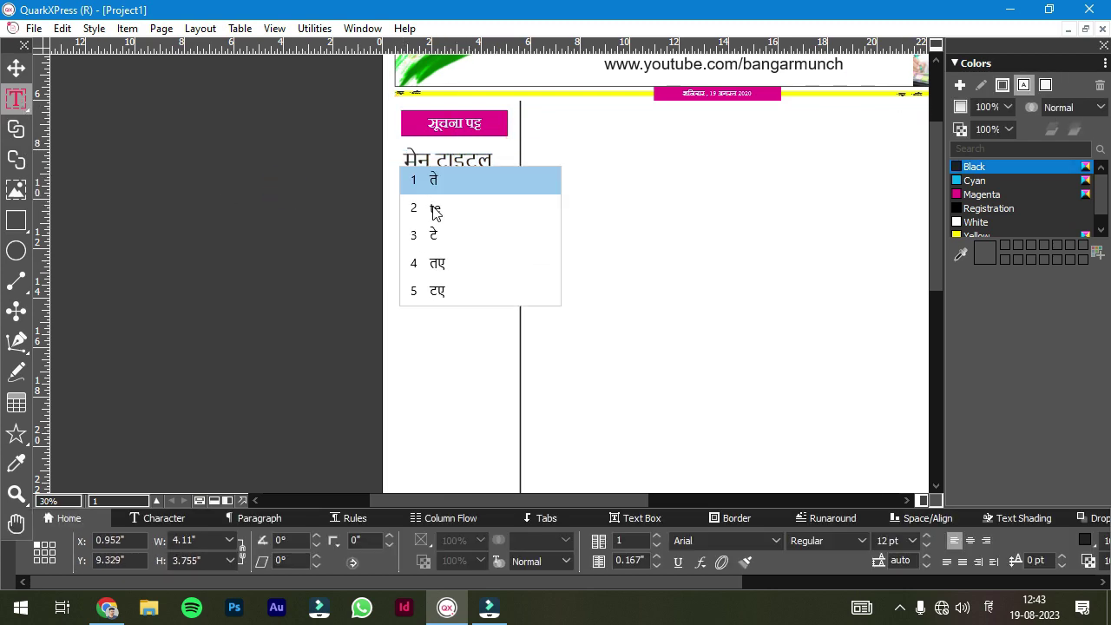
type("ntent")
key("space")
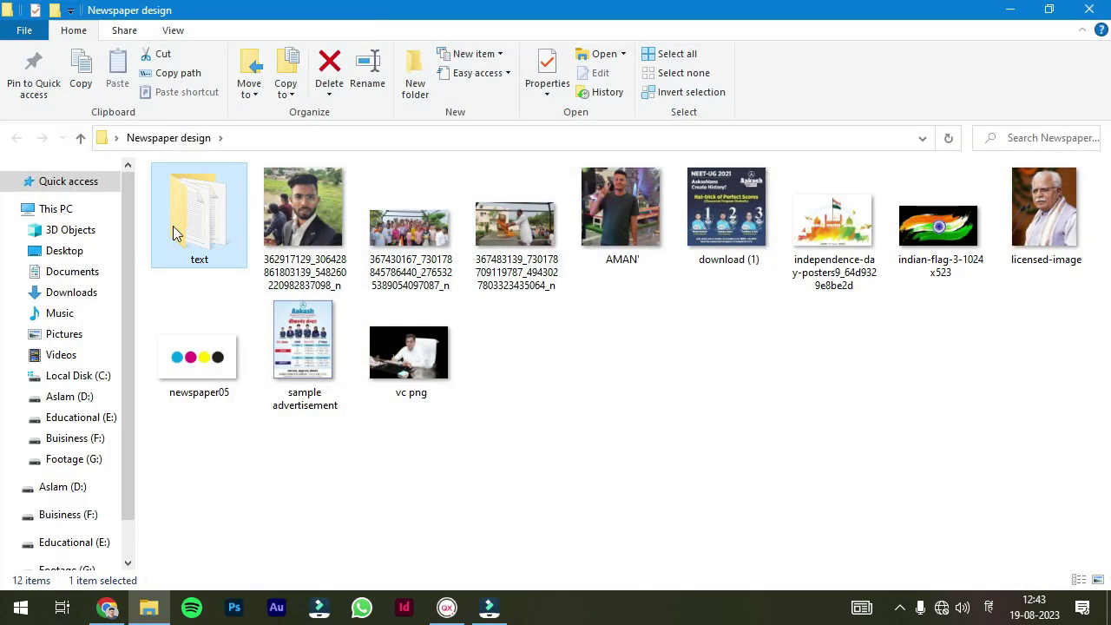
double_click(172, 225)
double_click(228, 231)
key("ctrl+a")
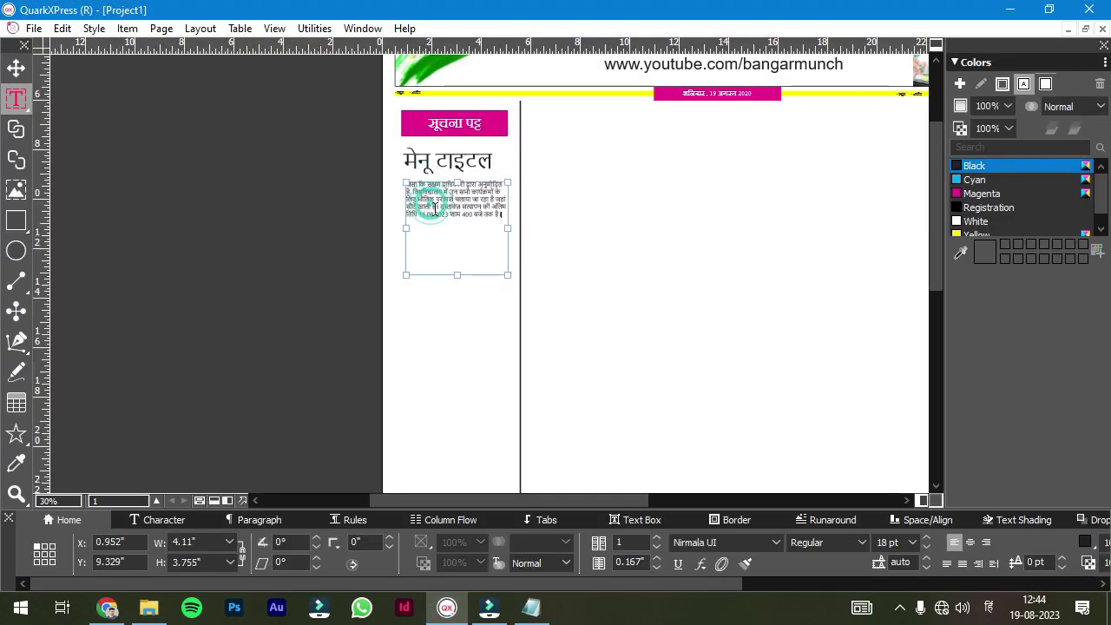
- Widen the title and body text boxes to the column's full width
scroll(504, 181, "up", 5)
left_click_drag(512, 310, 542, 311)
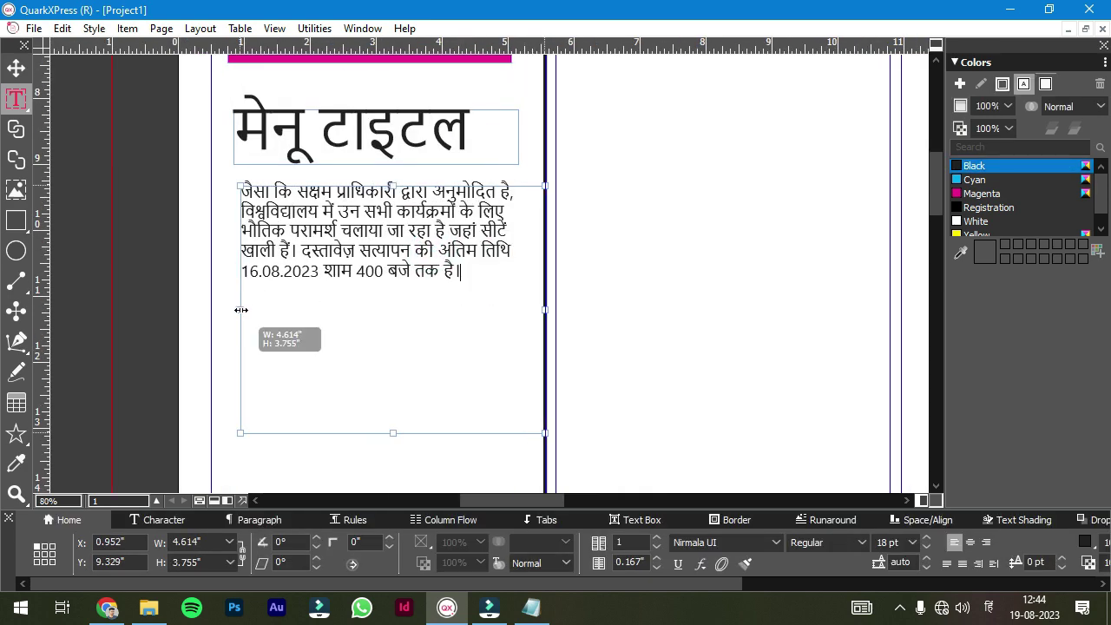
left_click_drag(241, 310, 212, 310)
left_click(153, 176)
left_click_drag(234, 136, 211, 136)
left_click_drag(519, 136, 542, 134)
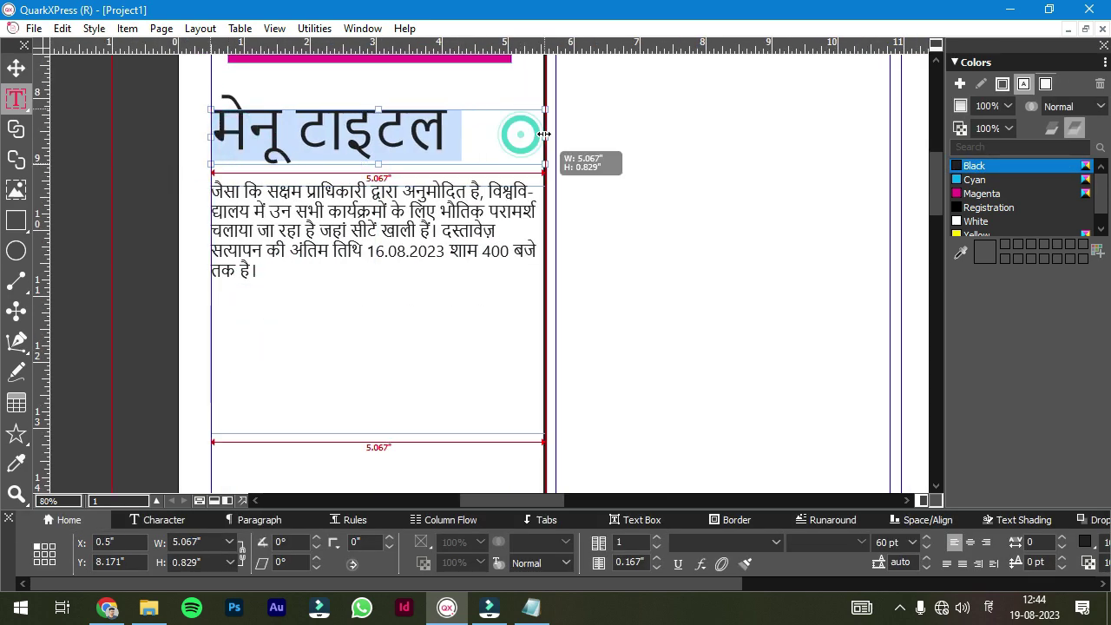
left_click(110, 183)
- Hide guides and Alt-drag the title-and-paragraph block to duplicate it below
scroll(109, 183, "down", 5)
left_click(452, 497)
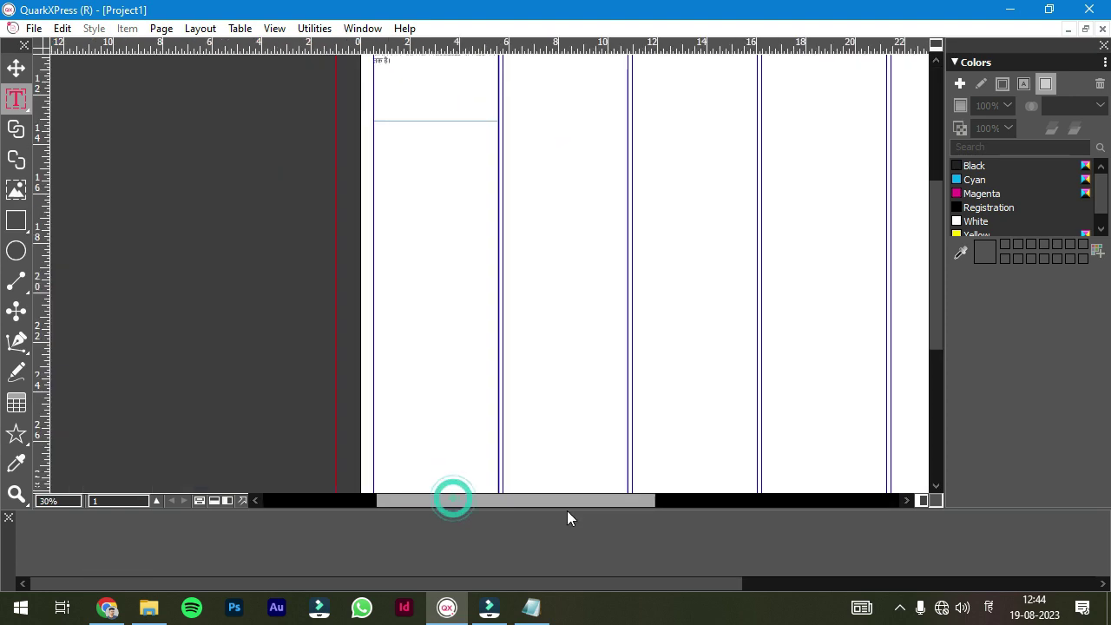
left_click_drag(936, 322, 922, 264)
left_click_drag(272, 206, 264, 240)
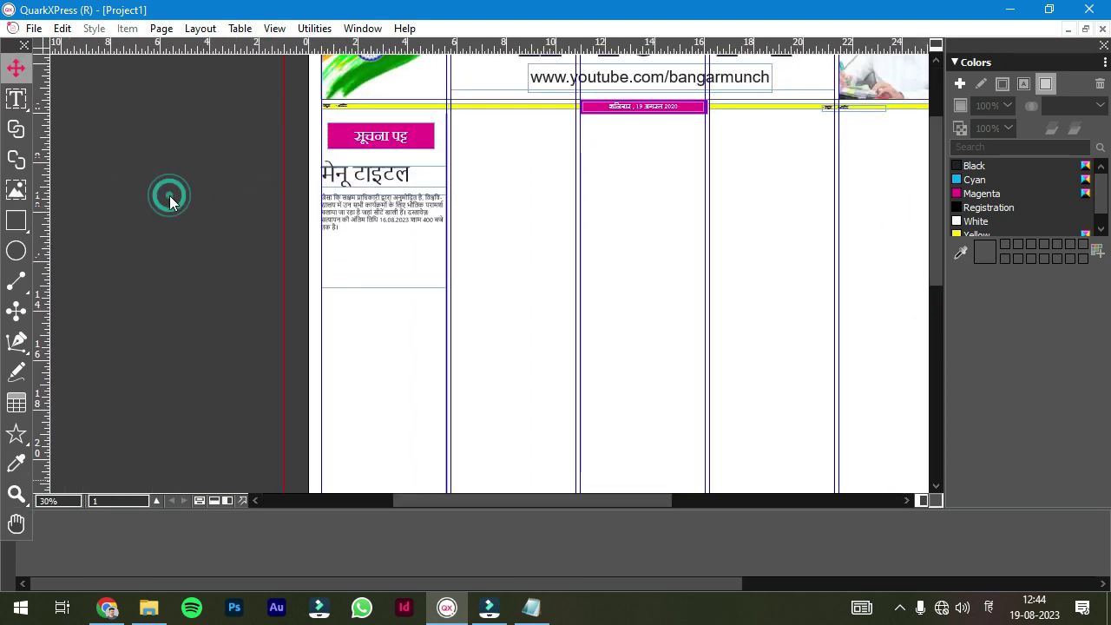
key("F7")
left_click(384, 280)
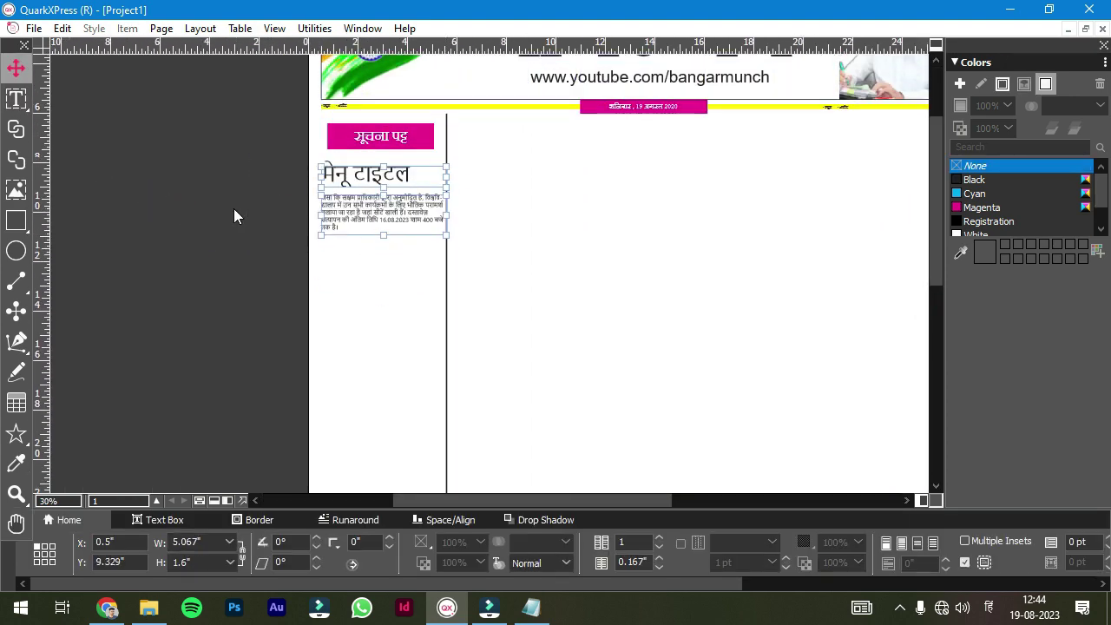
left_click(273, 166)
left_click(337, 322)
left_click_drag(336, 323, 468, 314)
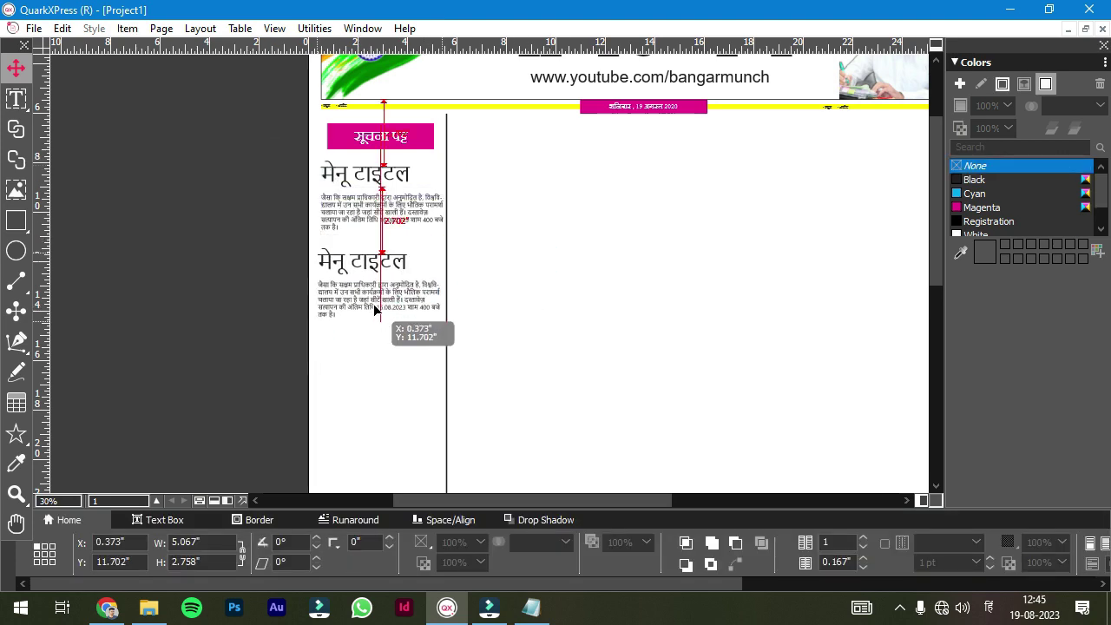
- Duplicate the title and paragraph boxes down the column and nudge the paragraph into place
left_click_drag(205, 168, 409, 397)
left_click_drag(356, 303, 357, 478)
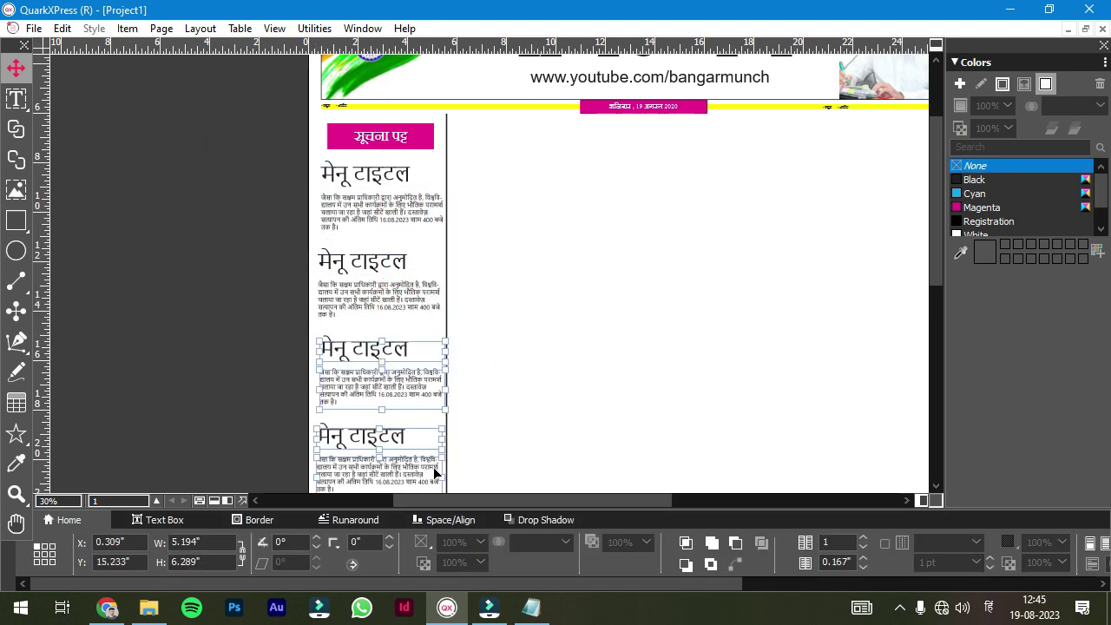
scroll(937, 237, "down", 3)
left_click(401, 273)
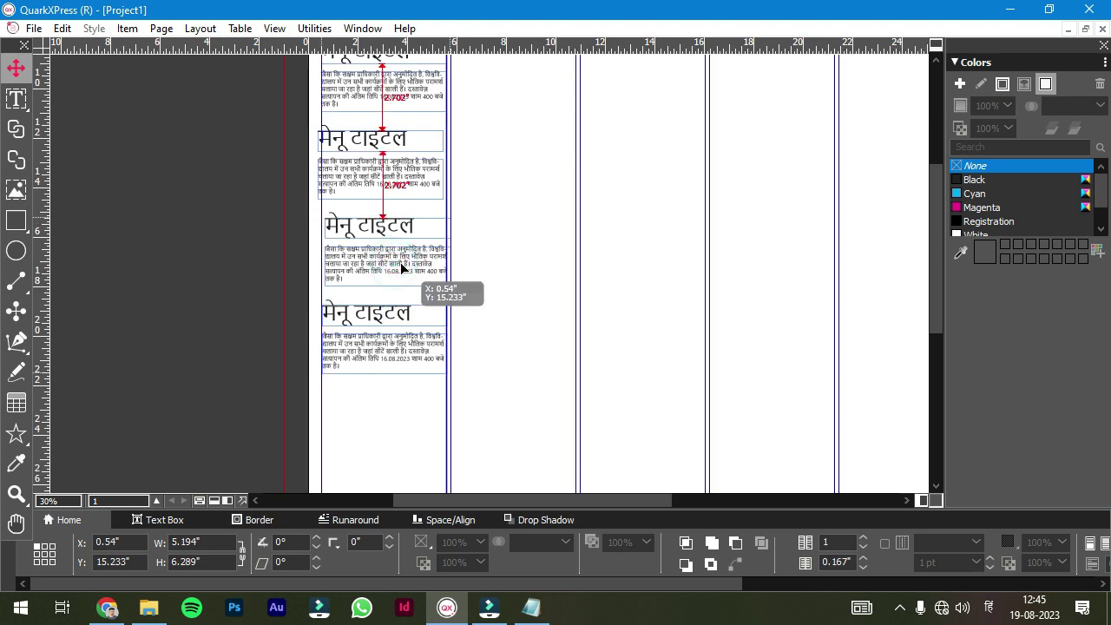
scroll(366, 234, "up", 4)
left_click_drag(357, 432, 397, 421)
scroll(473, 376, "down", 10)
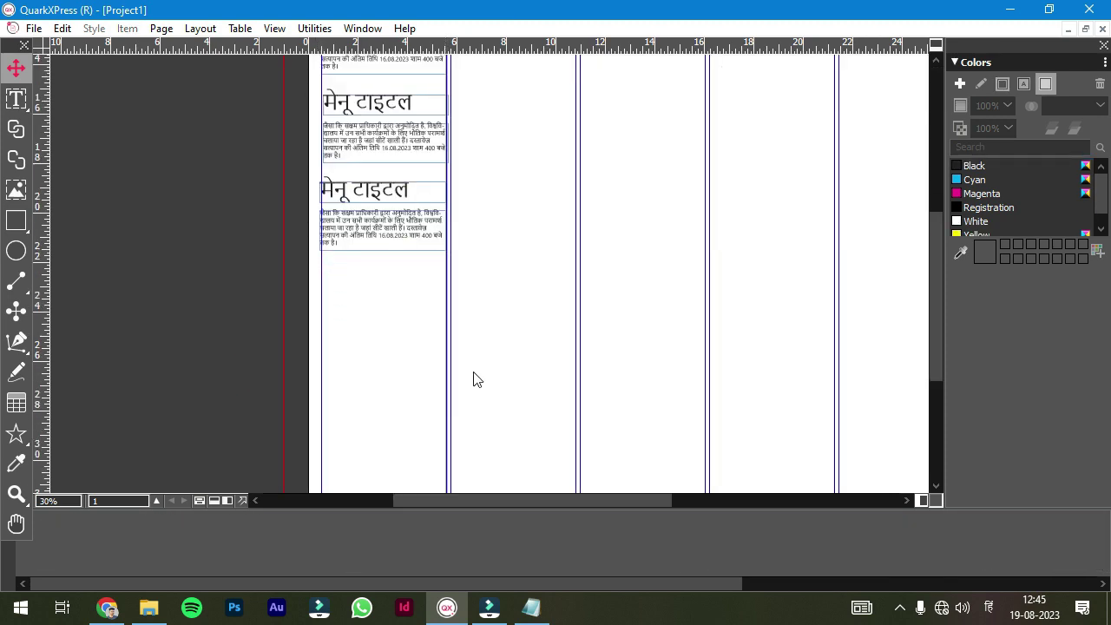
scroll(944, 279, "up", 5)
- Copy the stacked title blocks further down the column and align a paragraph box
left_click_drag(266, 114, 414, 448)
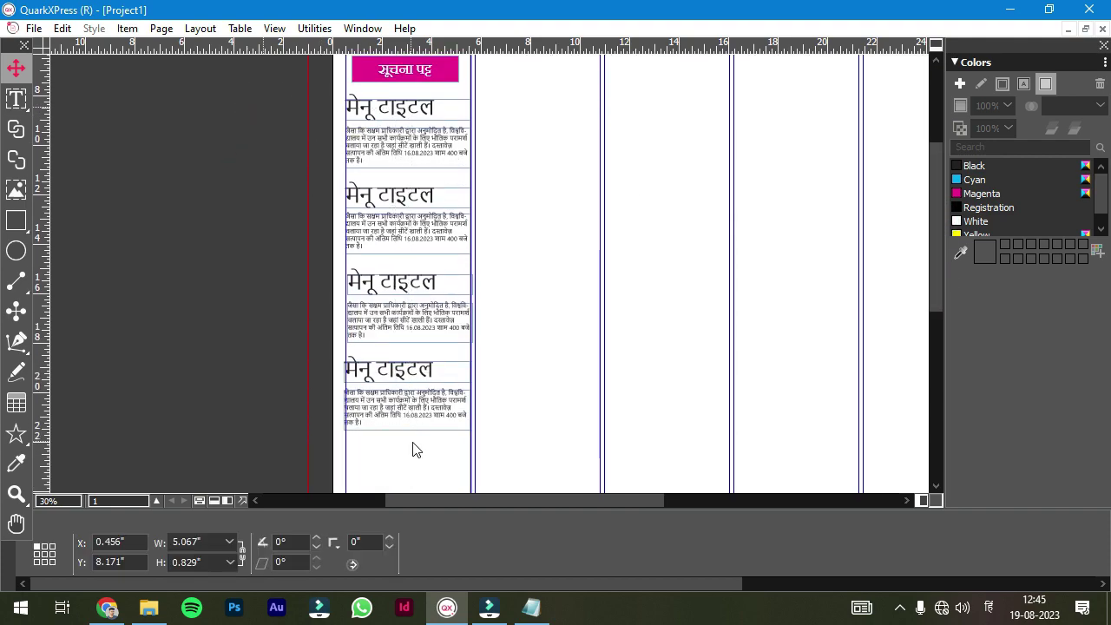
left_click_drag(408, 408, 373, 259)
left_click(215, 200)
scroll(926, 316, "down", 1)
scroll(908, 218, "up", 5)
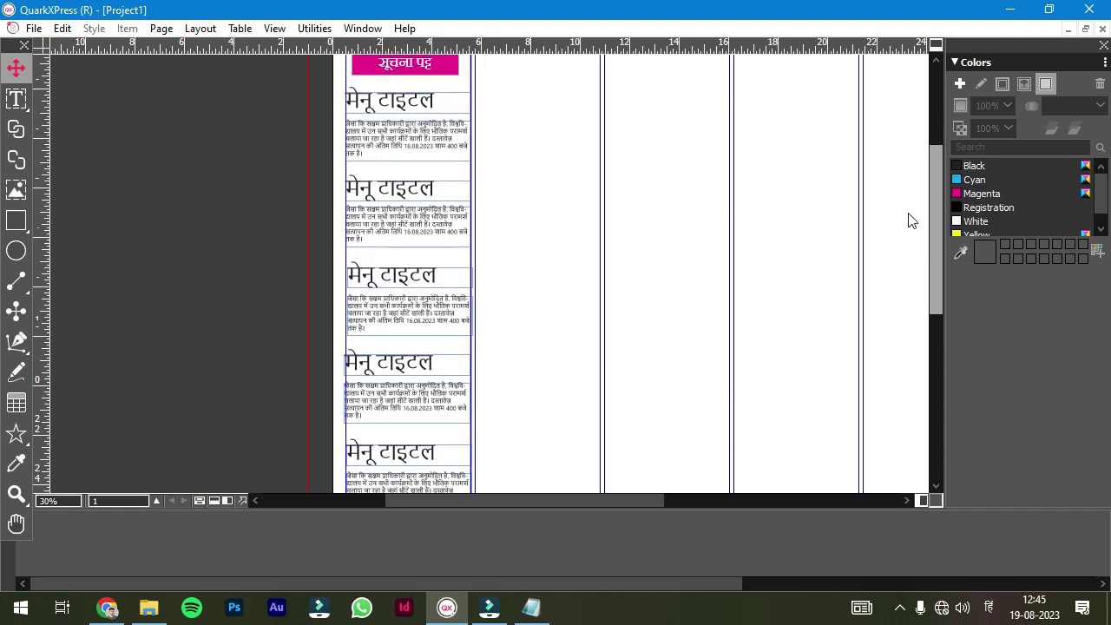
scroll(408, 260, "up", 3)
left_click(372, 213)
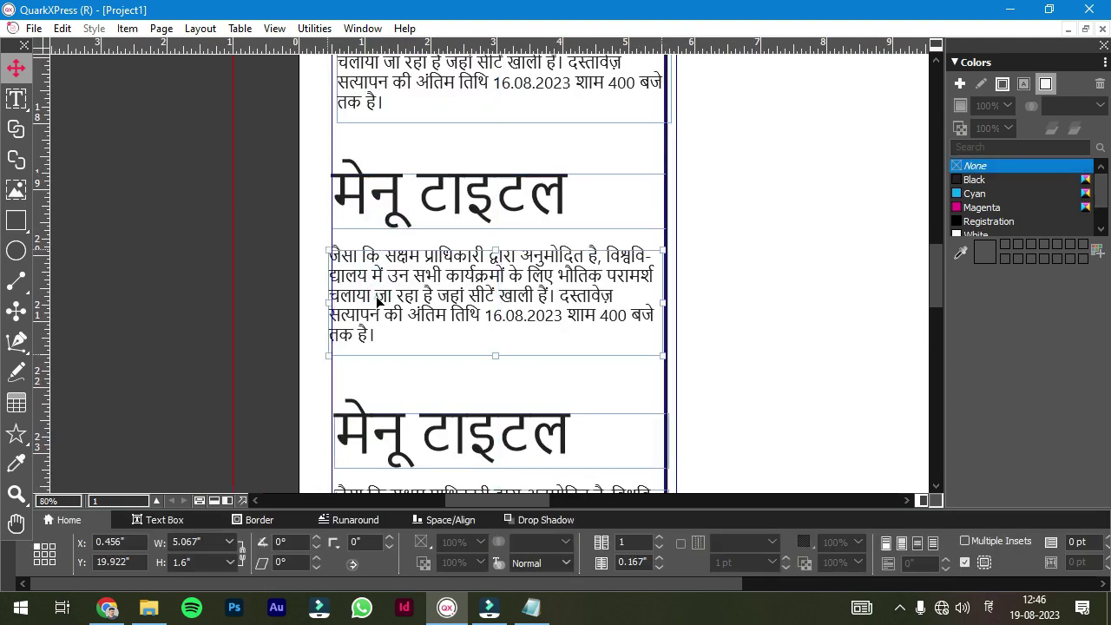
left_click_drag(372, 213, 374, 215)
- Check the positions of the stacked boxes and select the surplus block at the bottom
left_click(208, 265)
left_click(367, 446)
left_click(173, 315)
left_click_drag(933, 286, 942, 378)
left_click(460, 173)
left_click(422, 384)
left_click(418, 295)
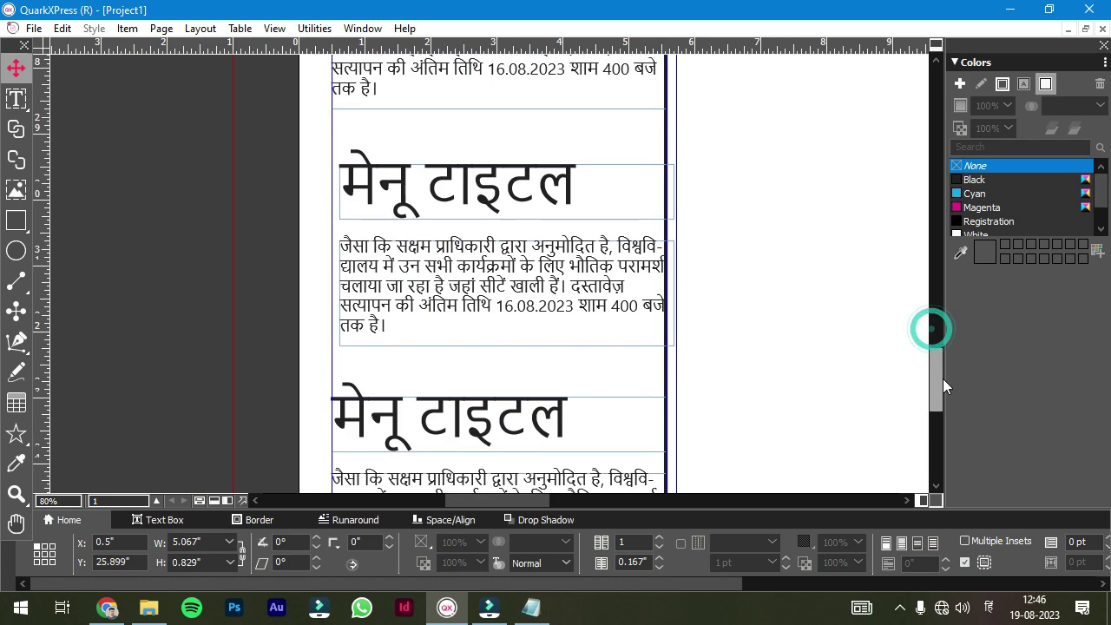
left_click(448, 179)
left_click(452, 279)
left_click(937, 356)
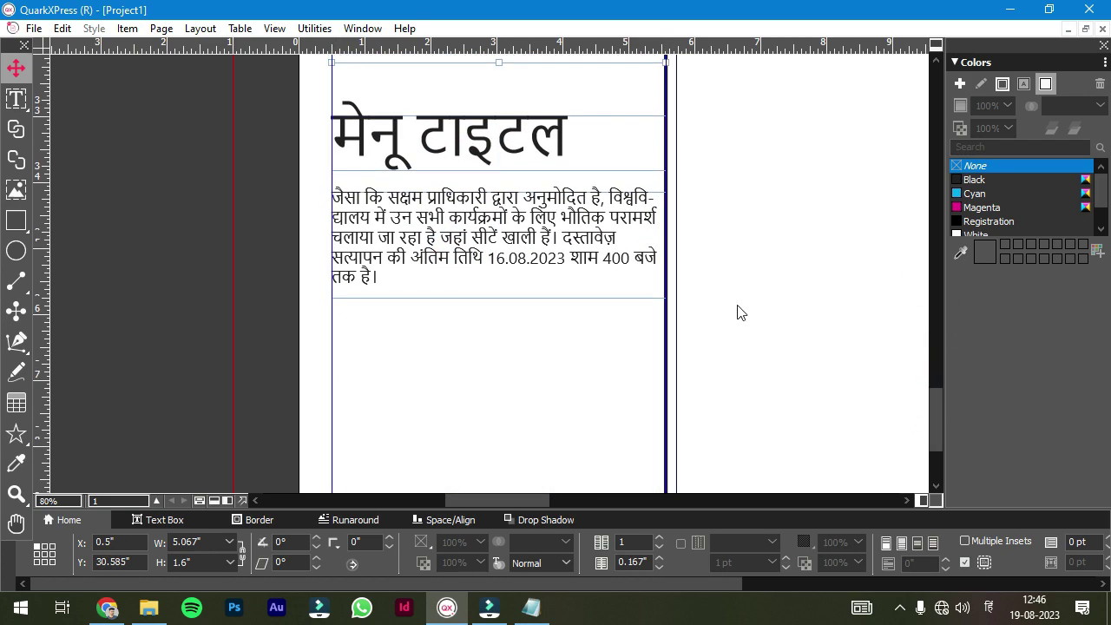
scroll(739, 312, "down", 5)
left_click(438, 324)
left_click(632, 342)
- Delete the surplus duplicate boxes and import the NEET-UG 2021 ad into a new picture box below the notices
key("Delete")
left_click(450, 272)
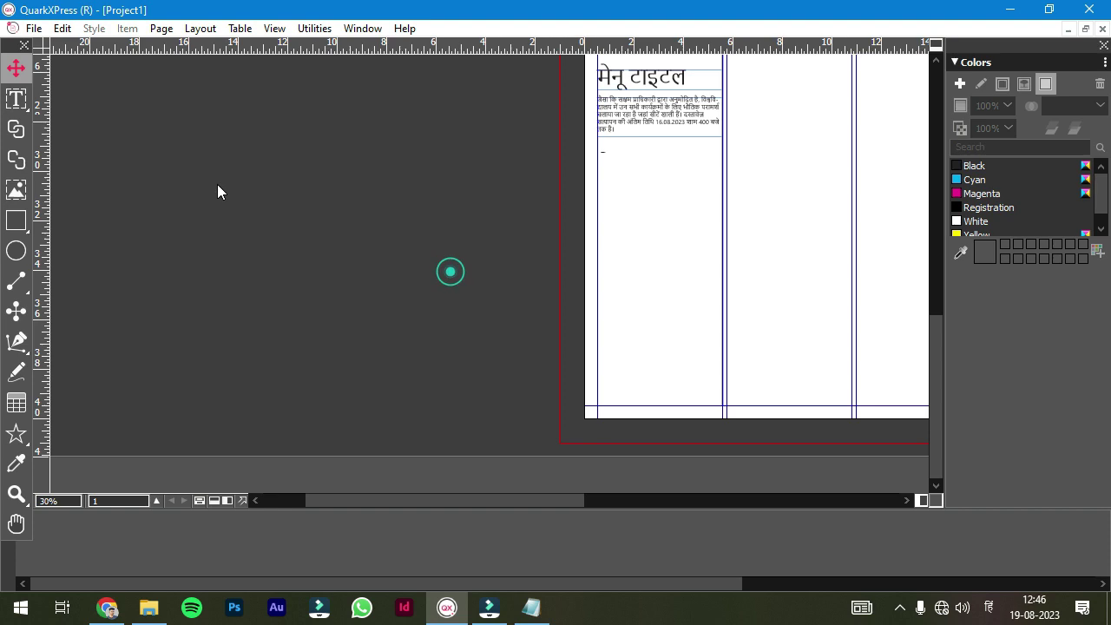
key("r")
mouse_move(595, 144)
left_mouse_down()
mouse_move(724, 290)
mouse_move(724, 273)
left_mouse_up()
key("ctrl+e")
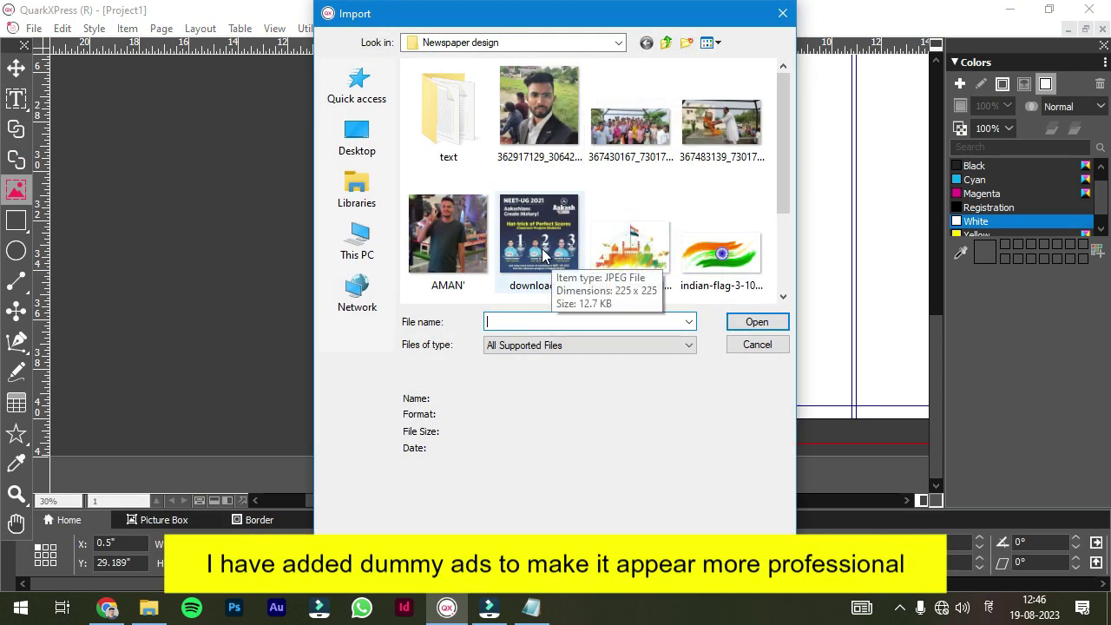
double_click(543, 254)
left_click(533, 252)
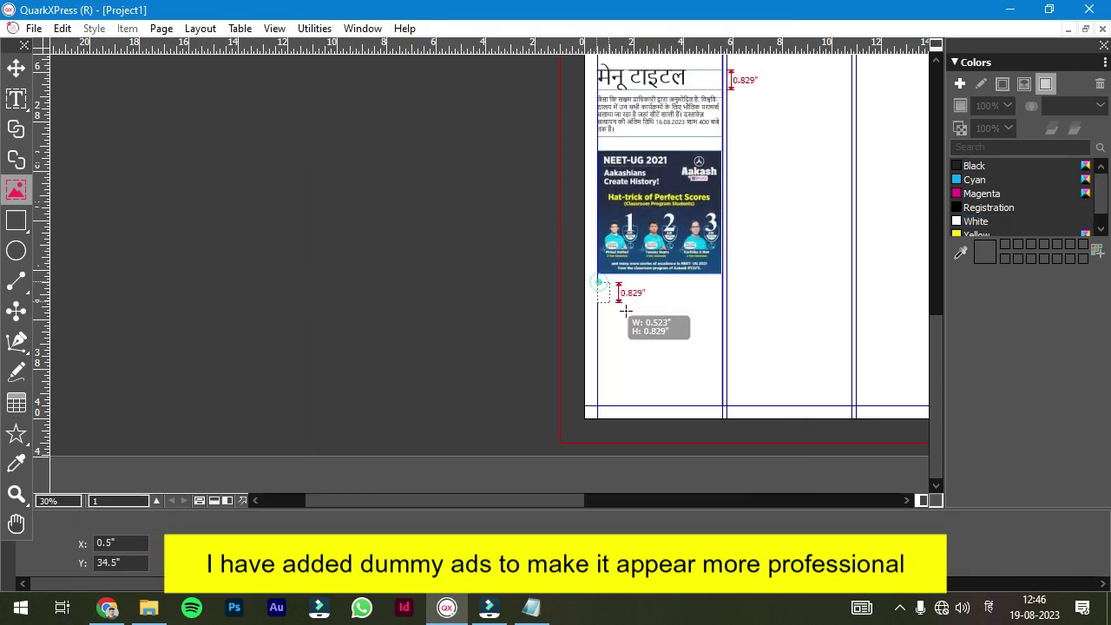
- Import the Aakash sample ad into a second box beneath, scaled to the box width
left_click_drag(625, 310, 722, 407)
key("ctrl+e")
scroll(546, 223, "down", 3)
left_click(541, 250)
left_click(756, 320)
left_click(606, 486)
left_click(651, 396)
left_click(607, 491)
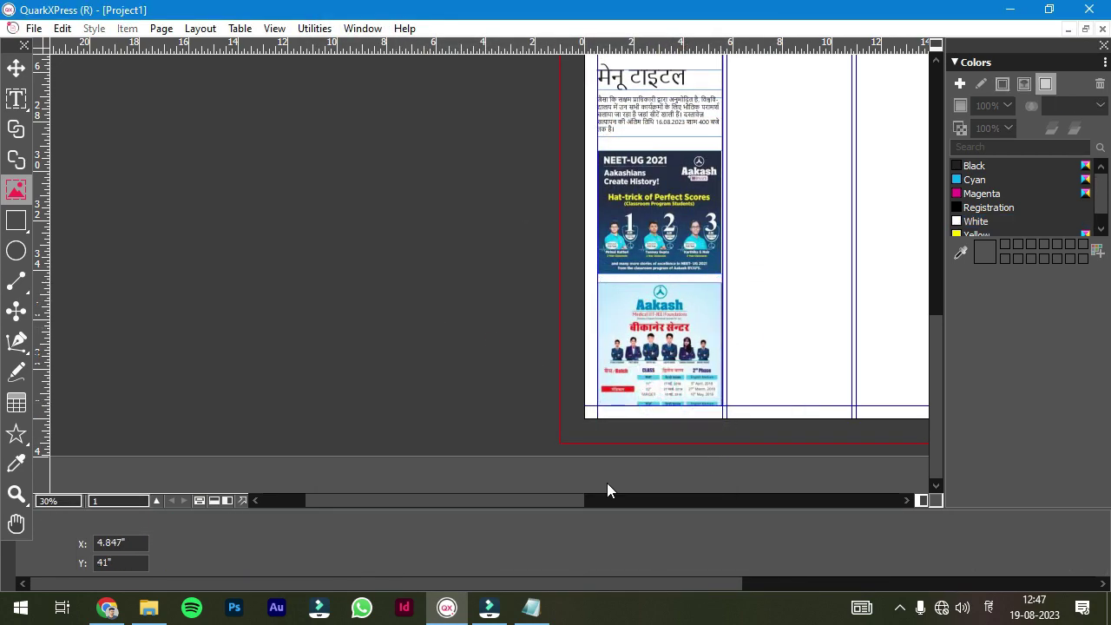
scroll(607, 491, "right", 5)
- Give both the NEET and Aakash ad boxes a border style and width
left_click(414, 215)
left_click(247, 520)
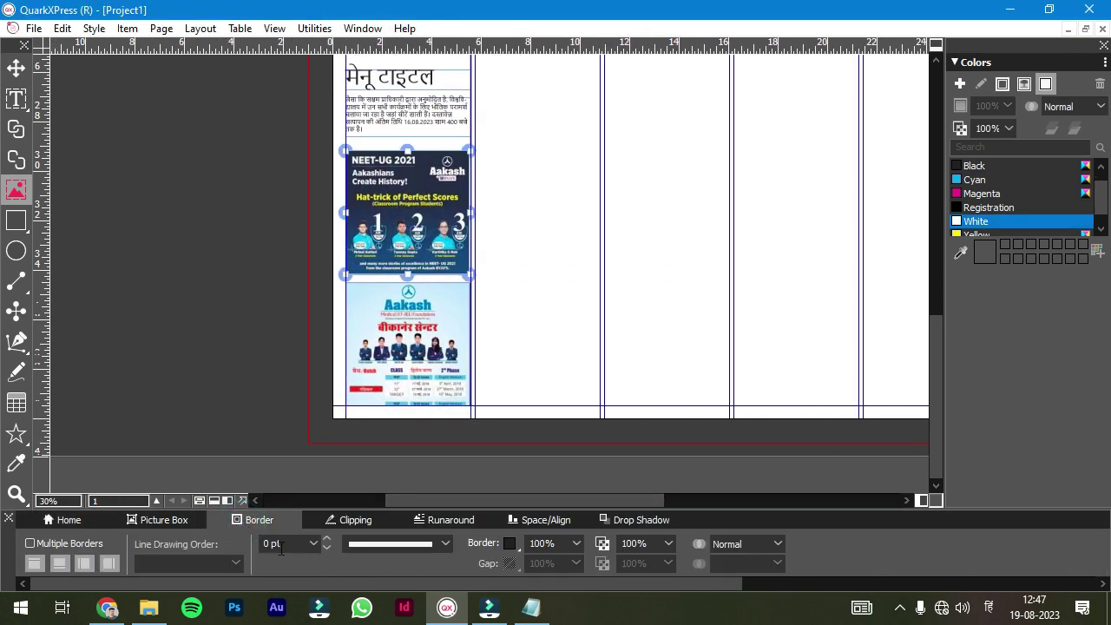
left_click(409, 551)
left_click(382, 486)
left_click(393, 364)
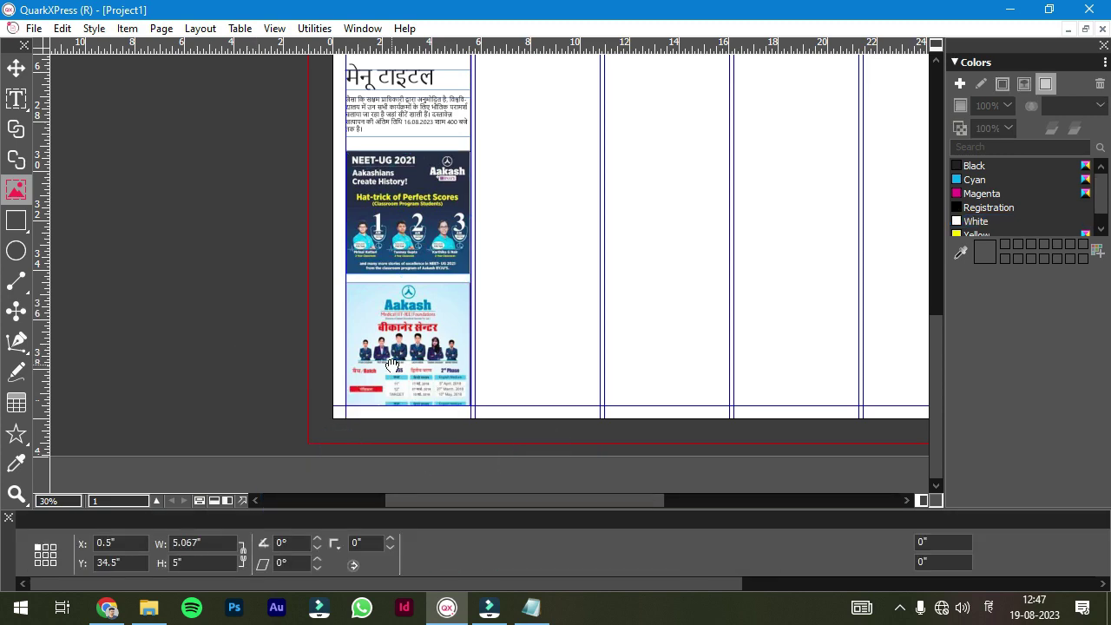
left_click(261, 521)
left_click(286, 543)
left_click(242, 378)
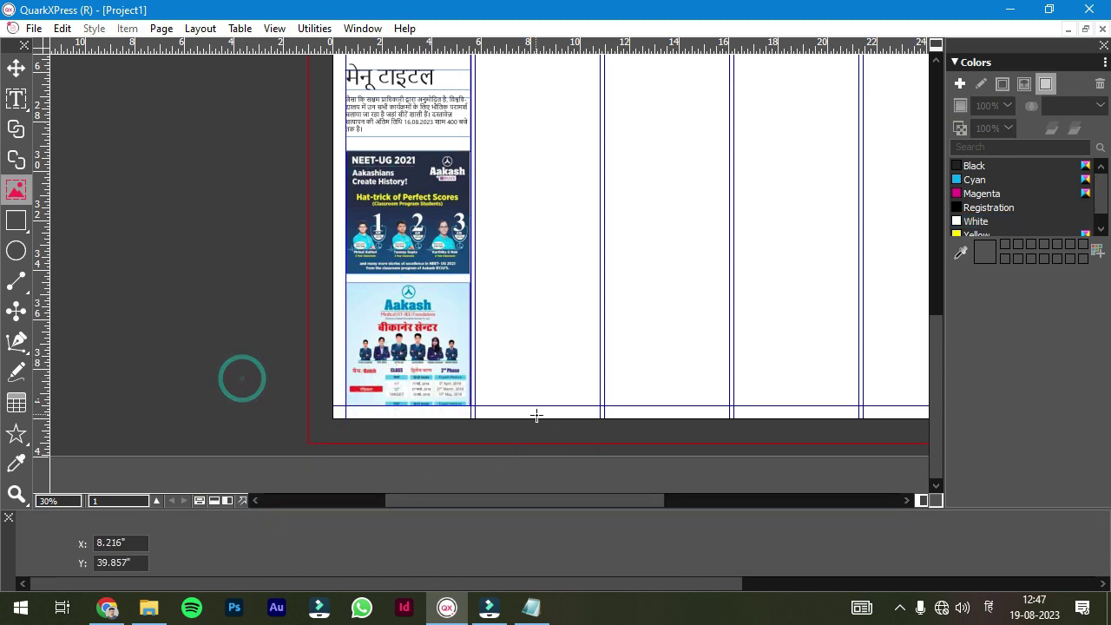
scroll(933, 374, "up", 10)
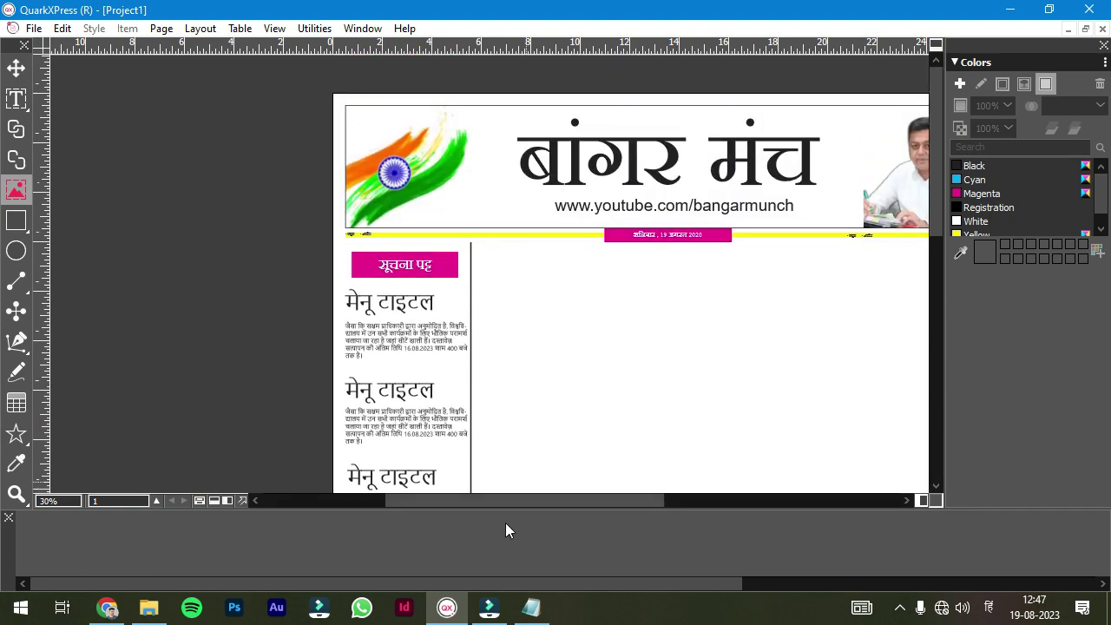
- View the whole page and compare it with the reference newspaper PDF
key("ctrl+0")
scroll(452, 426, "up", 5)
left_click_drag(495, 500, 690, 491)
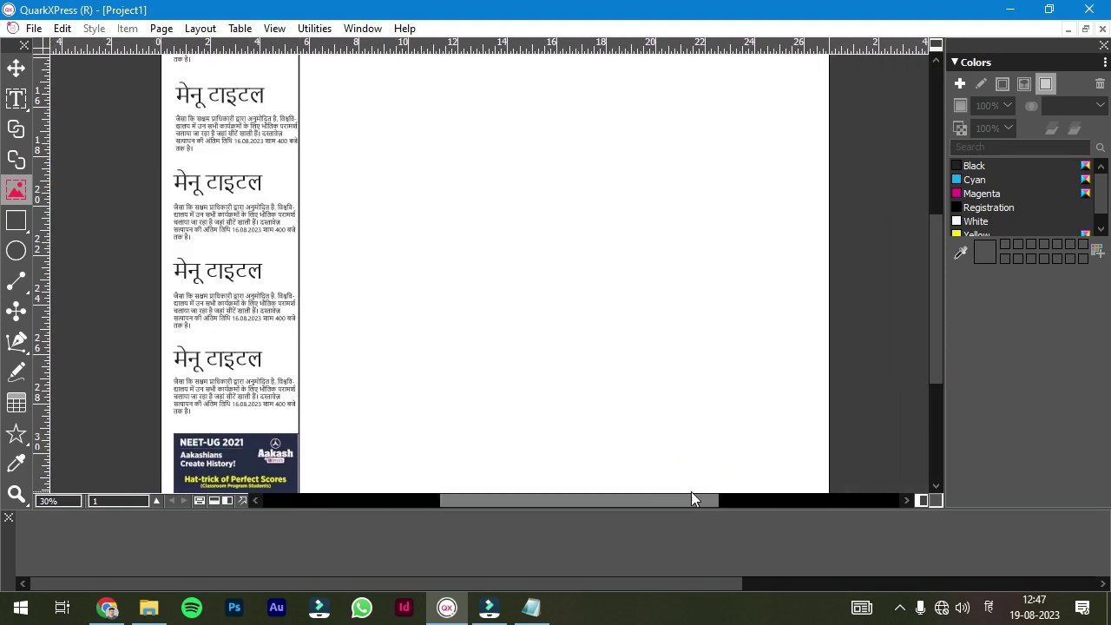
scroll(931, 262, "up", 3)
left_click(107, 607)
scroll(449, 223, "down", 3)
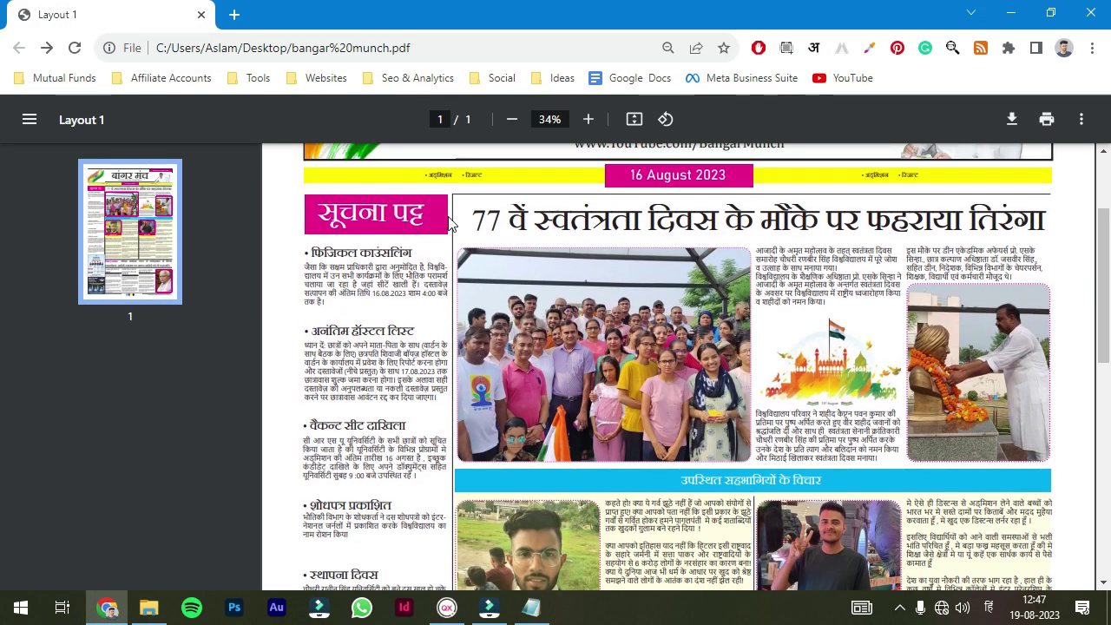
left_click(447, 607)
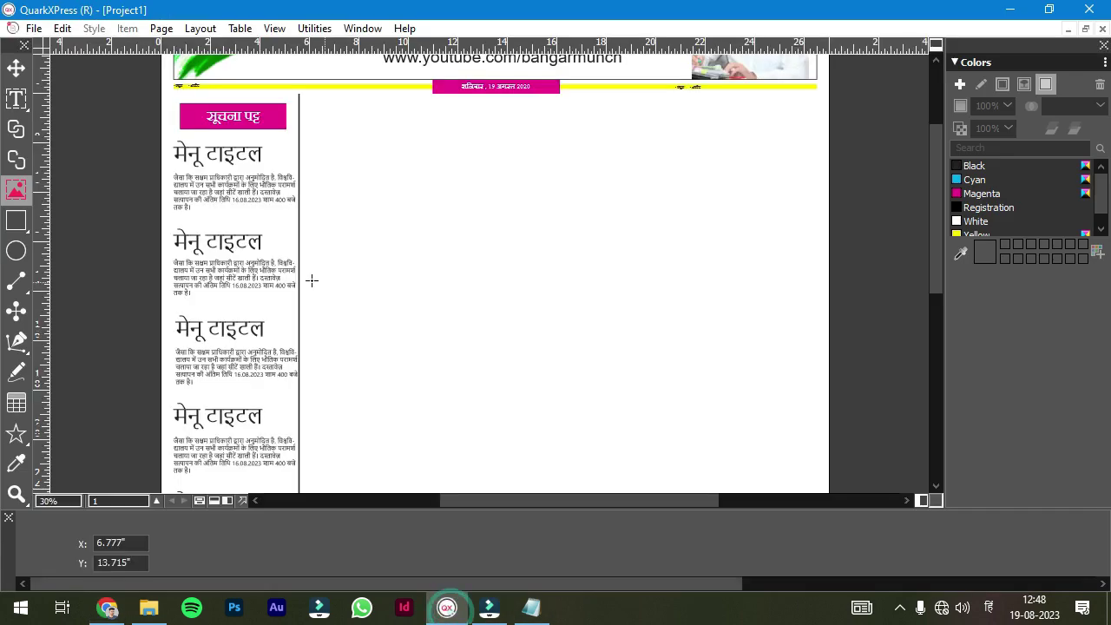
- Draw a large rectangle box across the news columns below the date bar
left_click(15, 221)
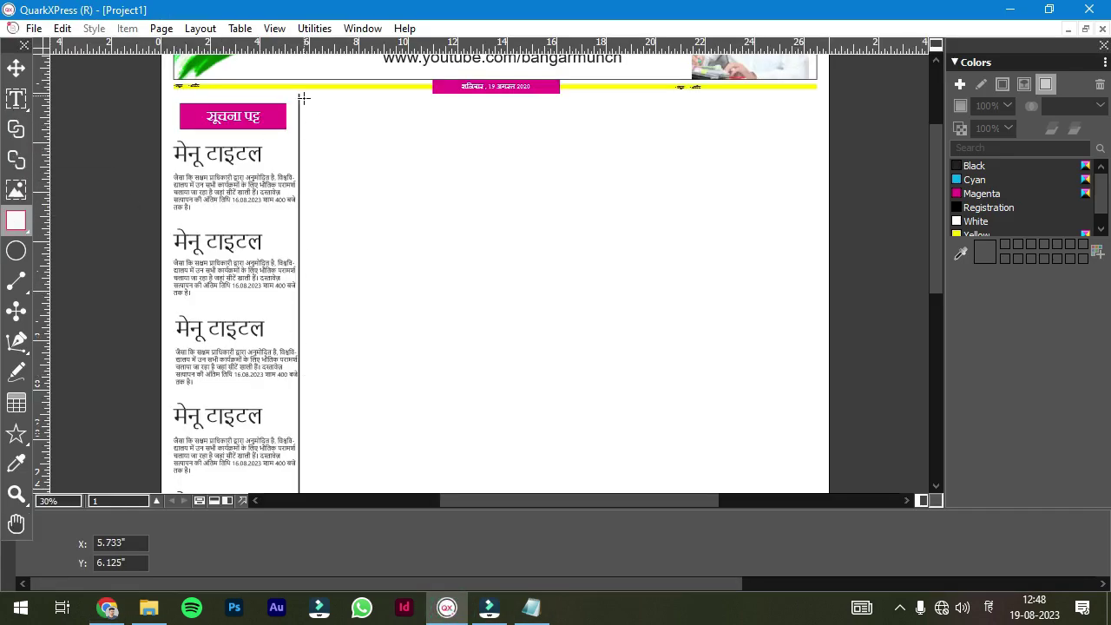
left_click(106, 607)
left_click(447, 608)
left_click_drag(302, 96, 805, 392)
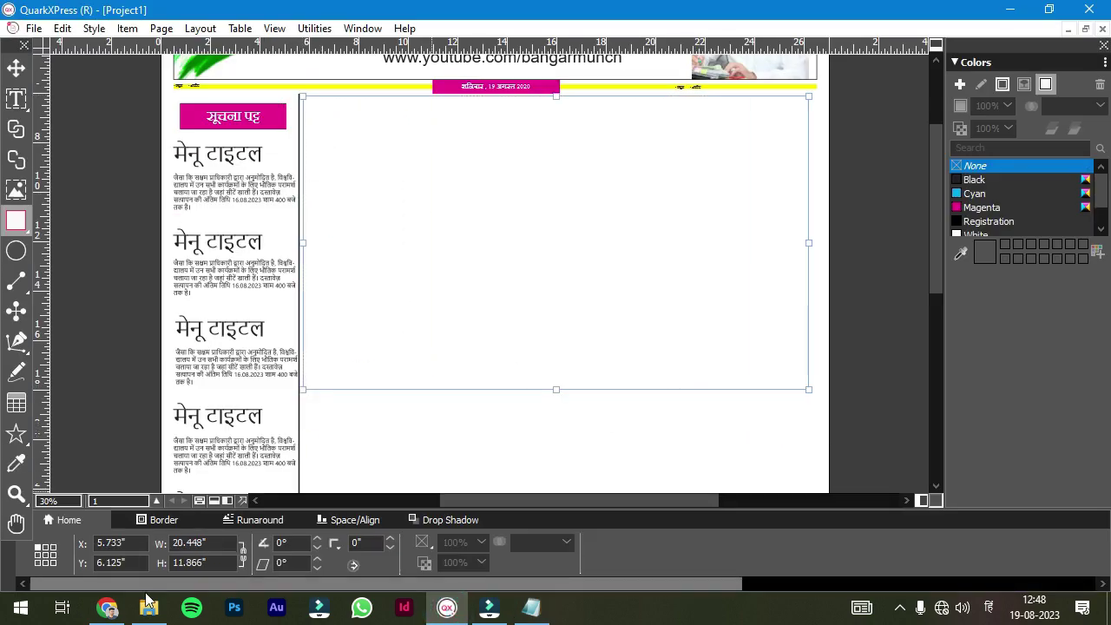
left_click(110, 609)
left_click(531, 606)
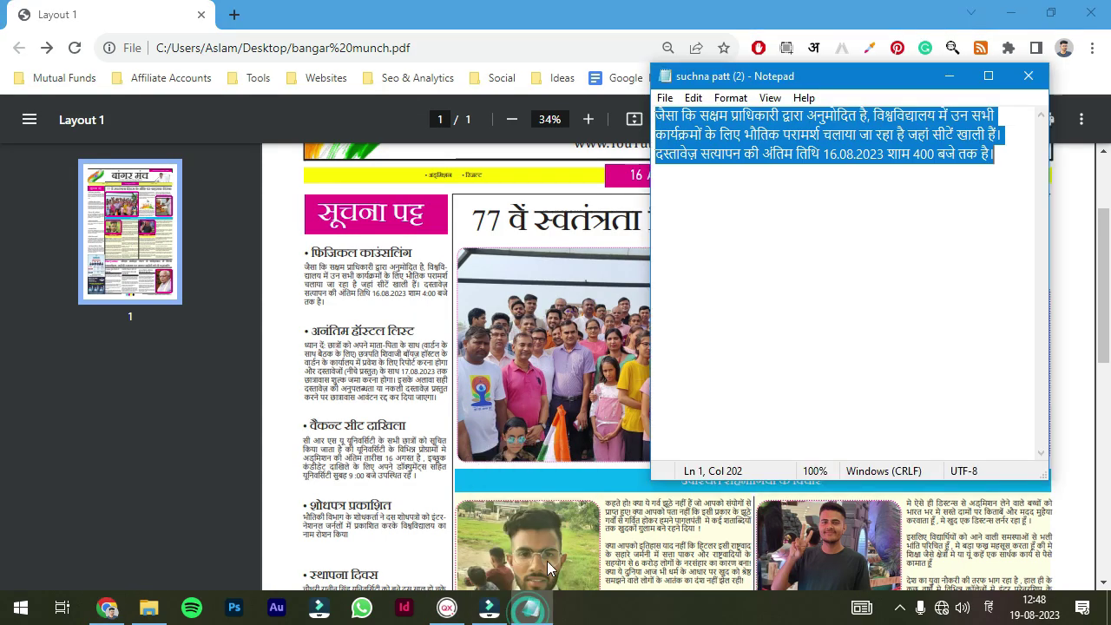
left_click(447, 606)
- Check the new box's border and size settings and show guides with F7
left_click(154, 524)
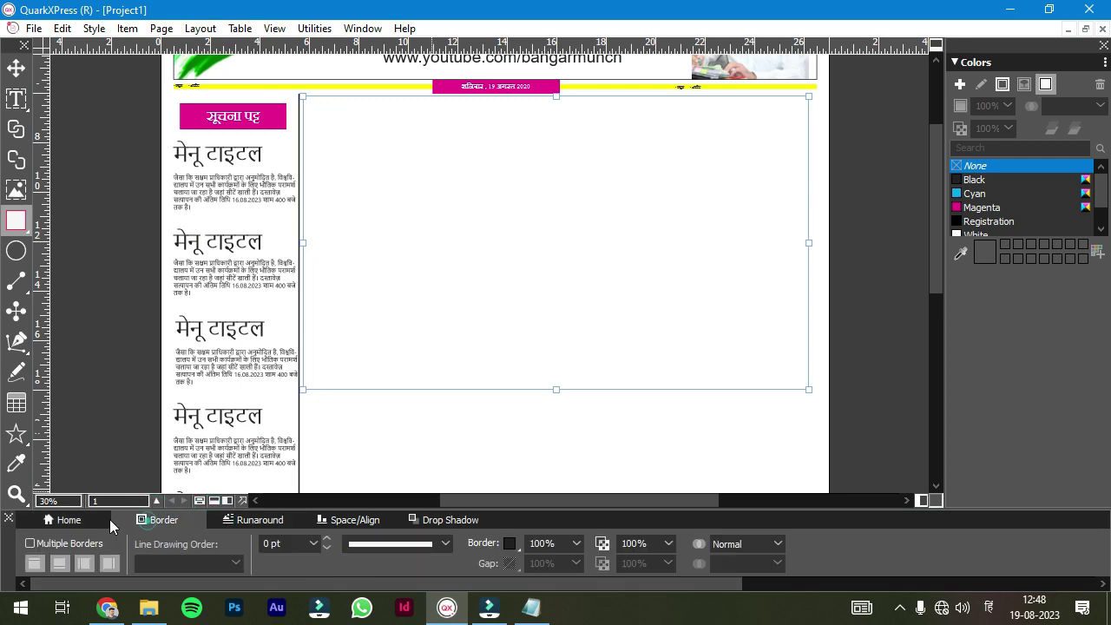
left_click(112, 520)
key("F7")
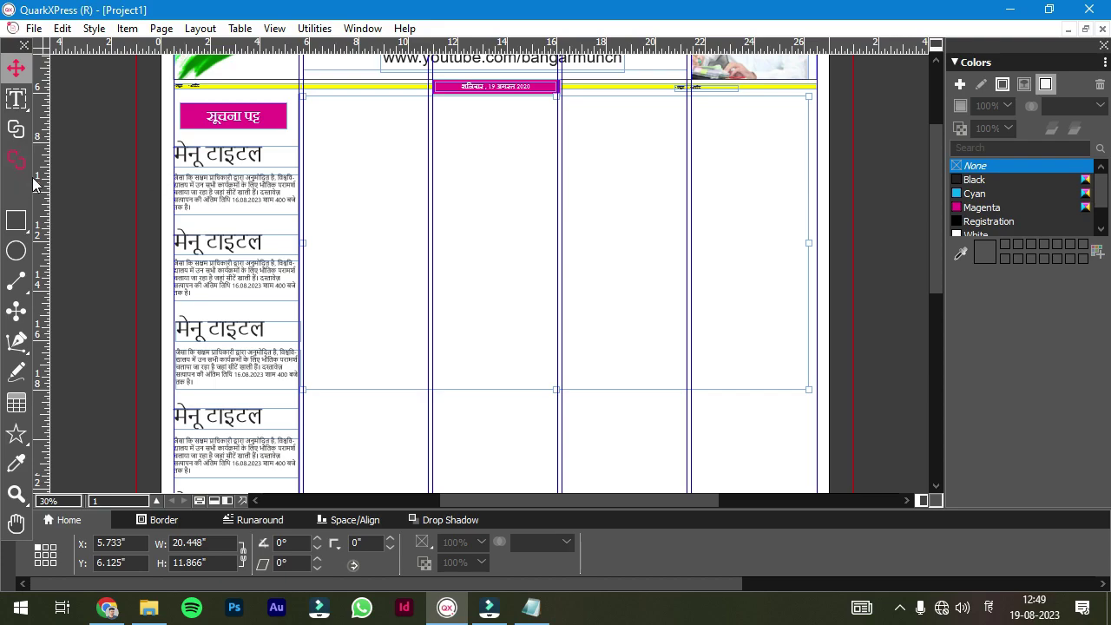
left_click(108, 605)
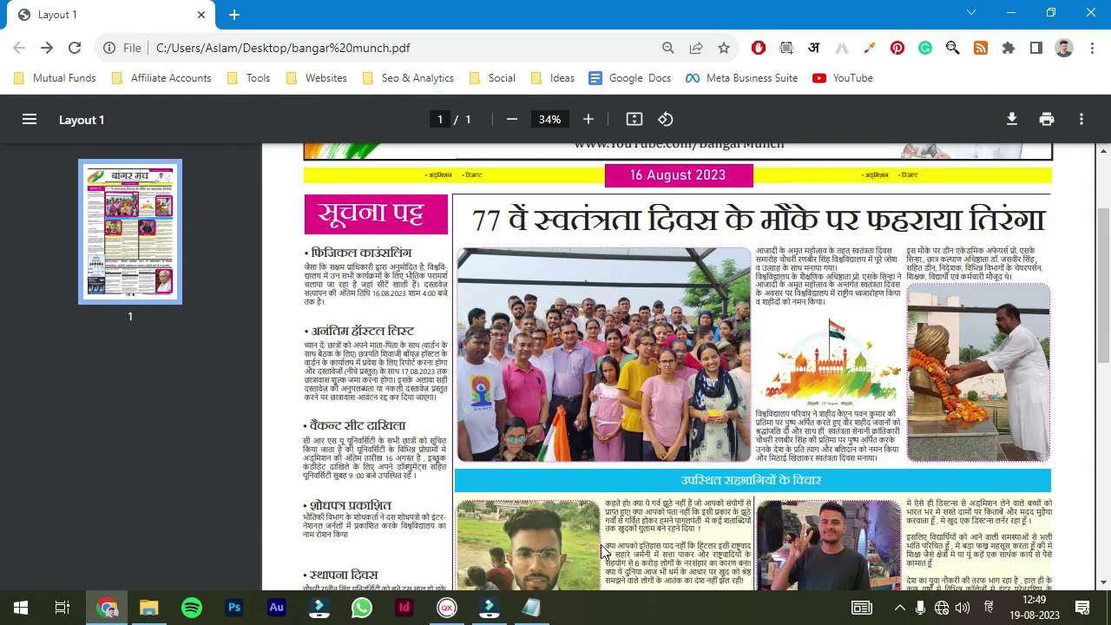
left_click(535, 512)
- Select the empty strip box that will hold the headline, checking the reference PDF
right_click(352, 228)
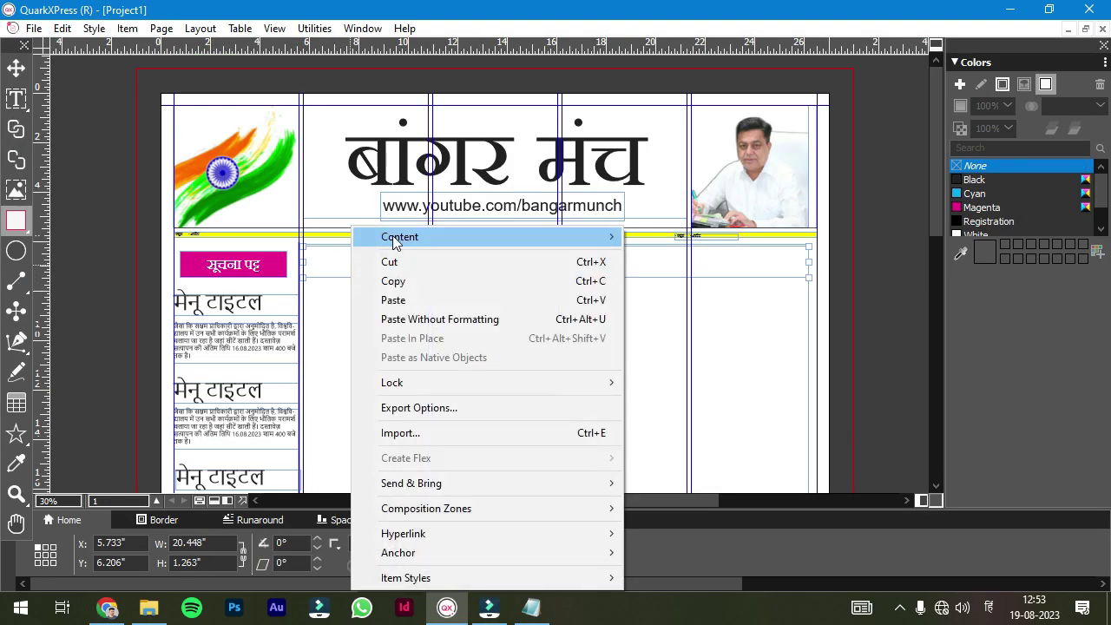
key("Escape")
type("ti")
left_click(384, 260)
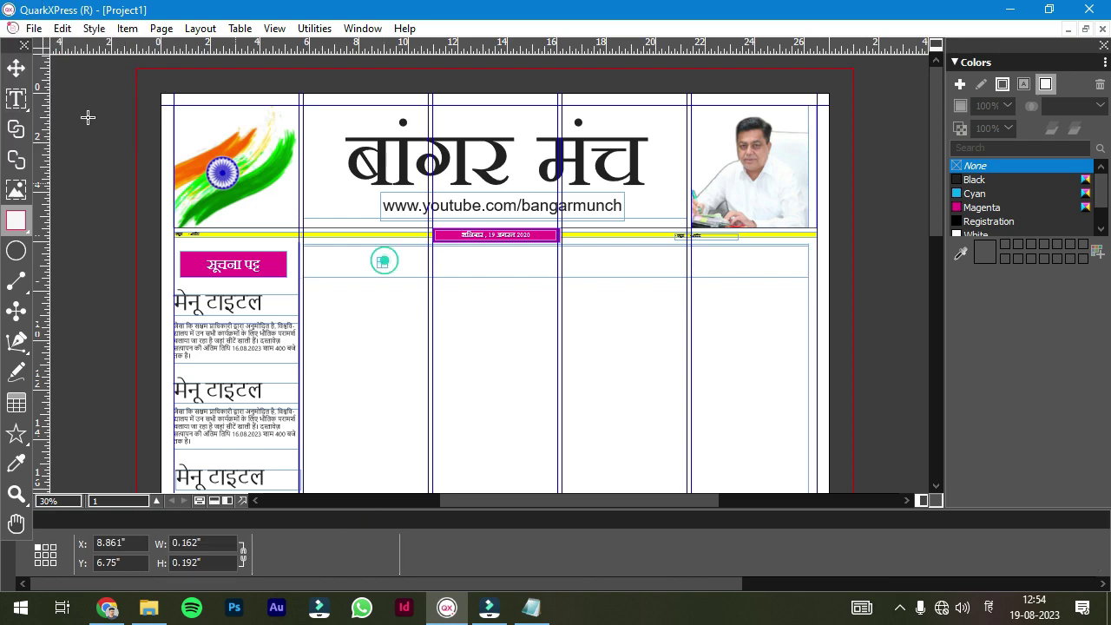
left_click(373, 262)
left_click(333, 271)
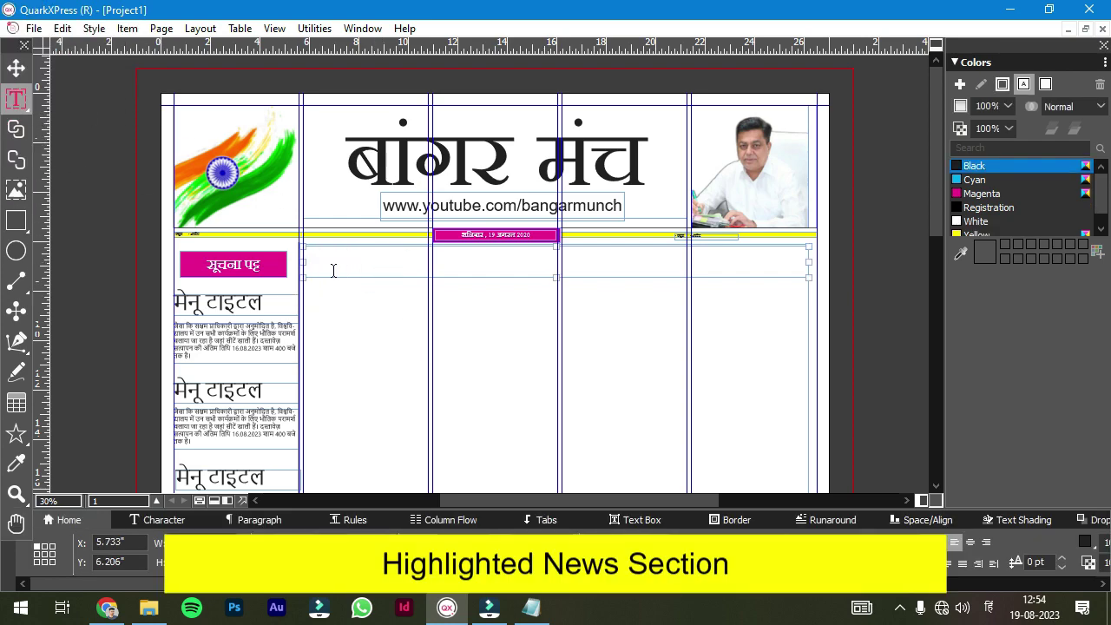
key("alt+Tab")
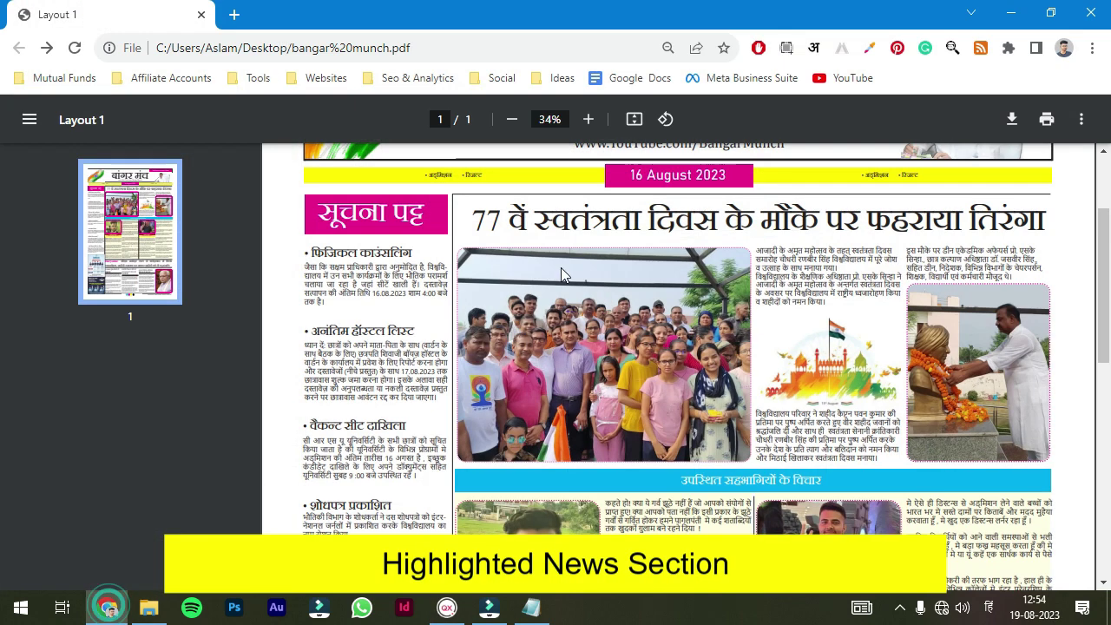
key("alt+Tab")
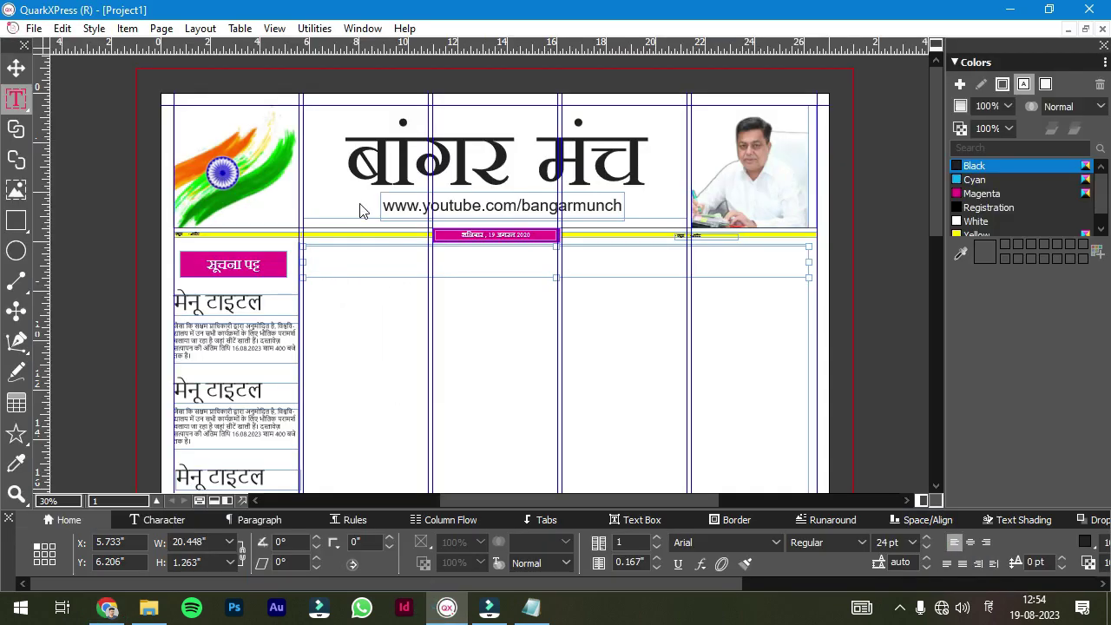
- Type a dummy Hindi headline at 48 pt and trim part of it
left_click(366, 270)
type("फगजड़फगजड़फक वदफकज कफवकव।")
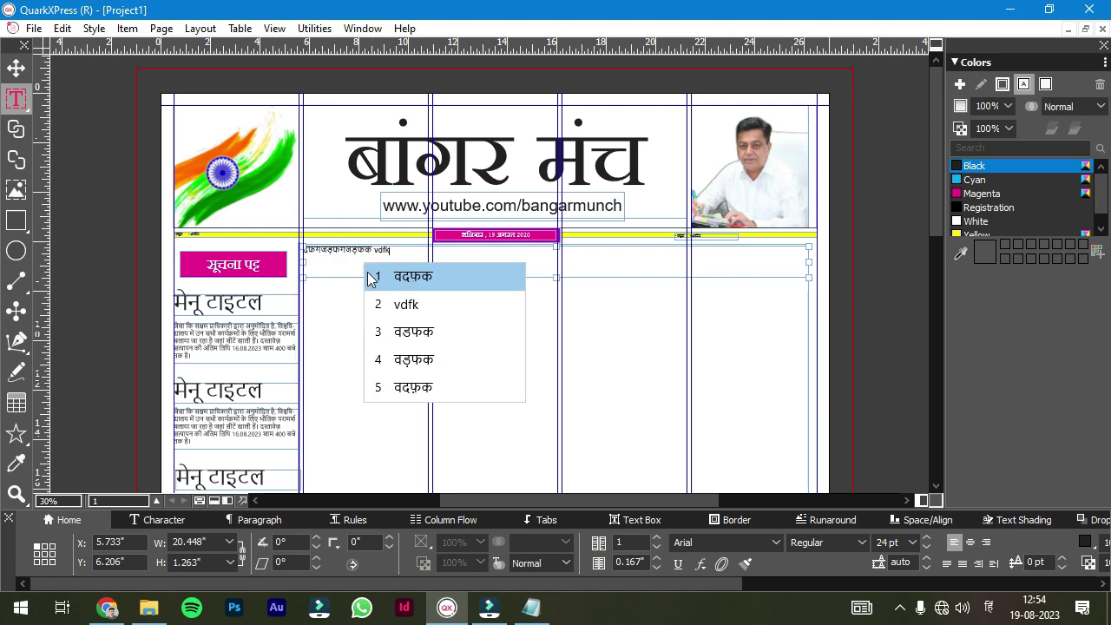
type("48")
key("Return")
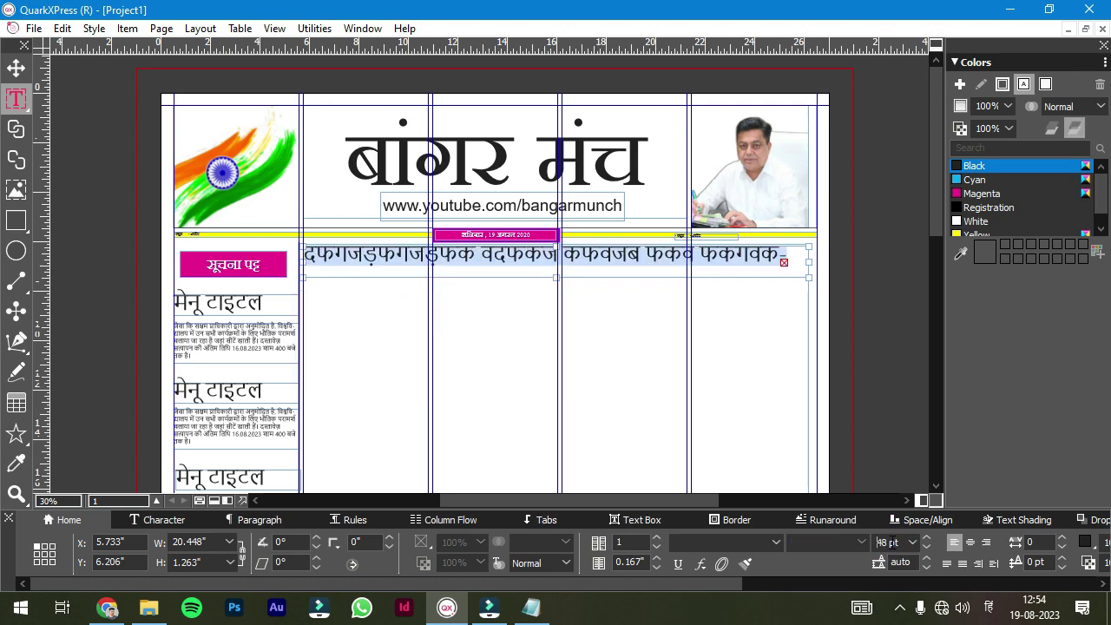
scroll(725, 541, "up", 3)
scroll(887, 541, "up", 3)
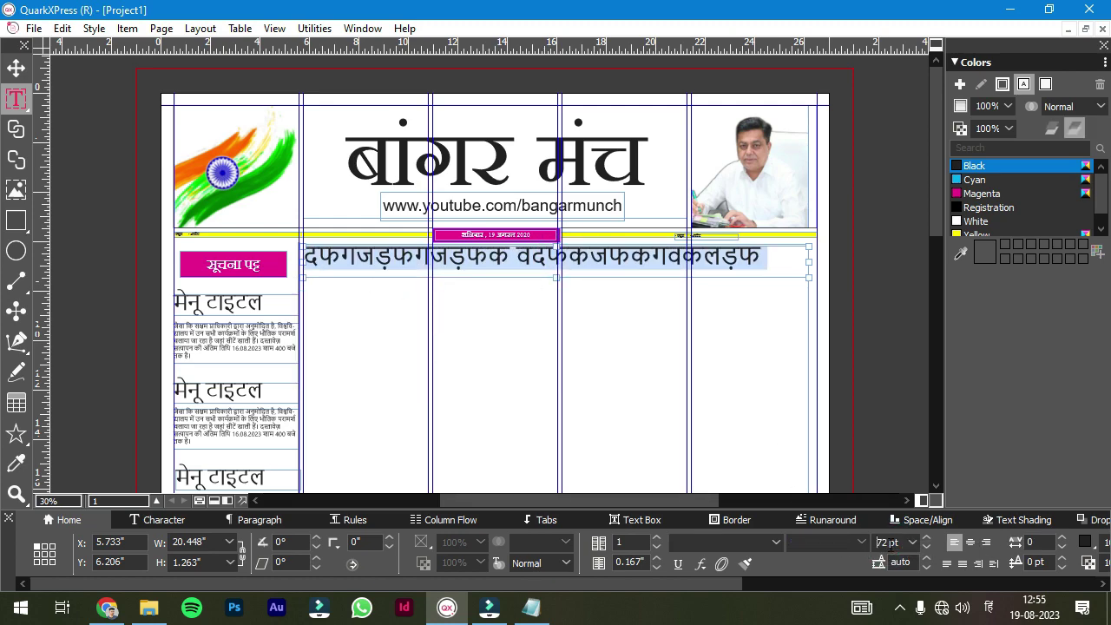
left_click_drag(542, 257, 447, 257)
key("BackSpace")
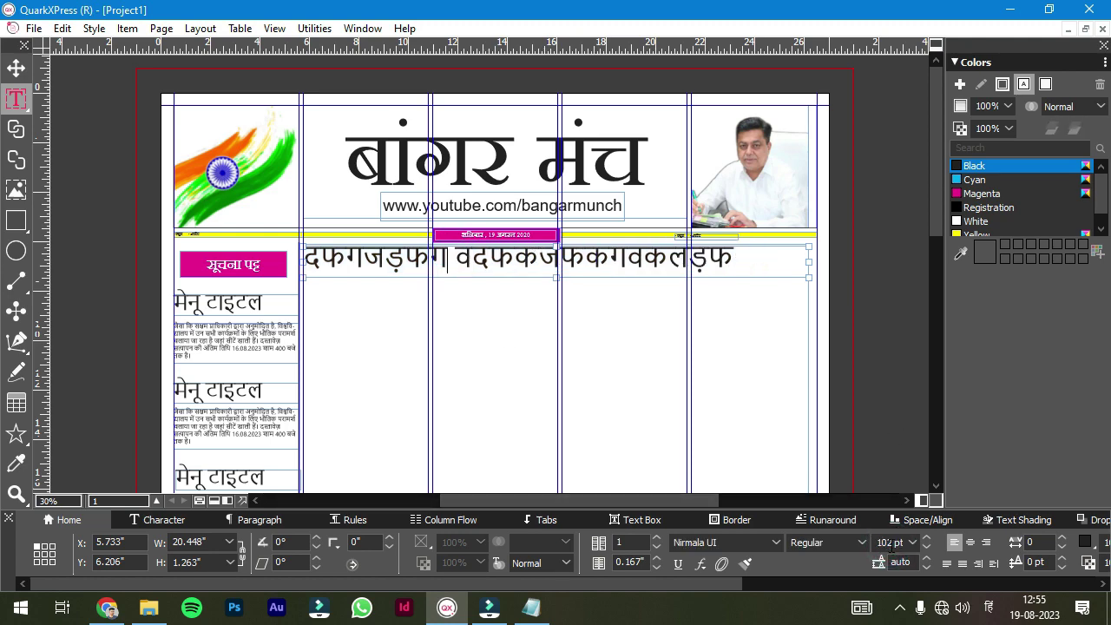
- Replace the whole headline with the Latin placeholder 'fsdfl d'
triple_click(699, 257)
scroll(880, 543, "up", 3)
left_click(858, 377)
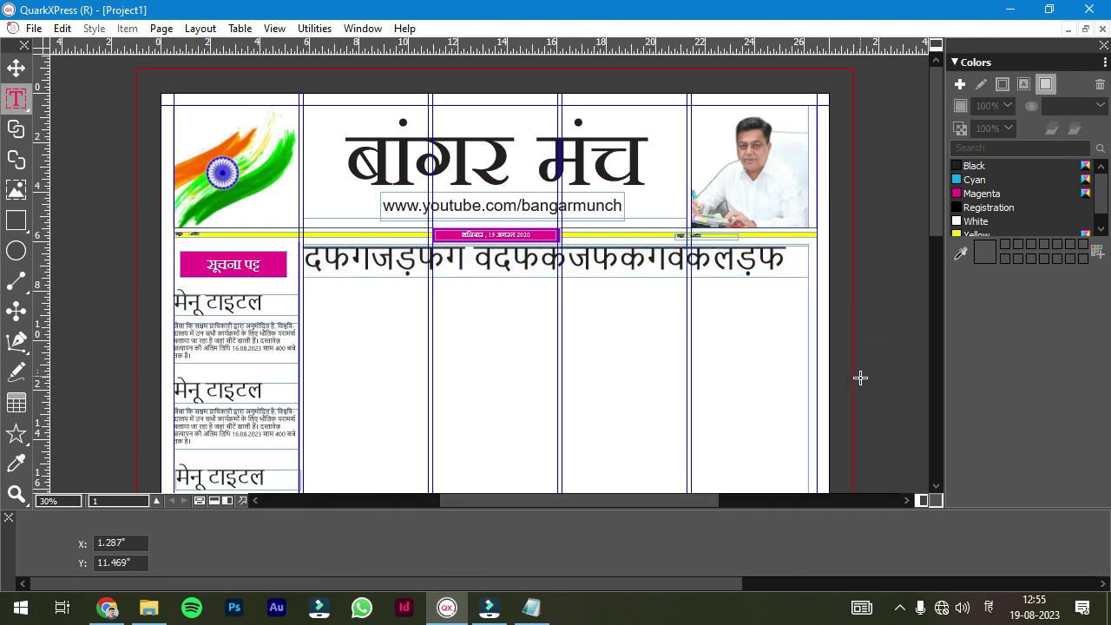
triple_click(625, 260)
key("alt+shift")
type("fsdfl dfjndsf sdjgf sd fojd dgijhdjgdf")
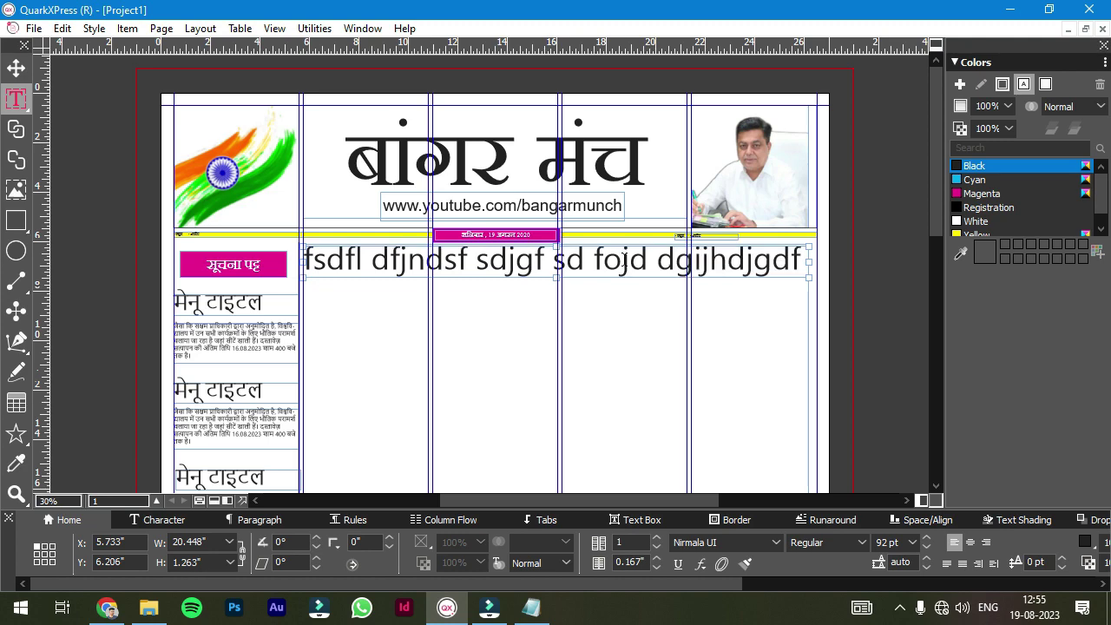
left_click(883, 321)
- Draw a large text box, paste the Hindi article from Notepad and set it to four columns
left_click_drag(305, 278, 588, 486)
left_click_drag(794, 491, 810, 492)
scroll(783, 397, "down", 3)
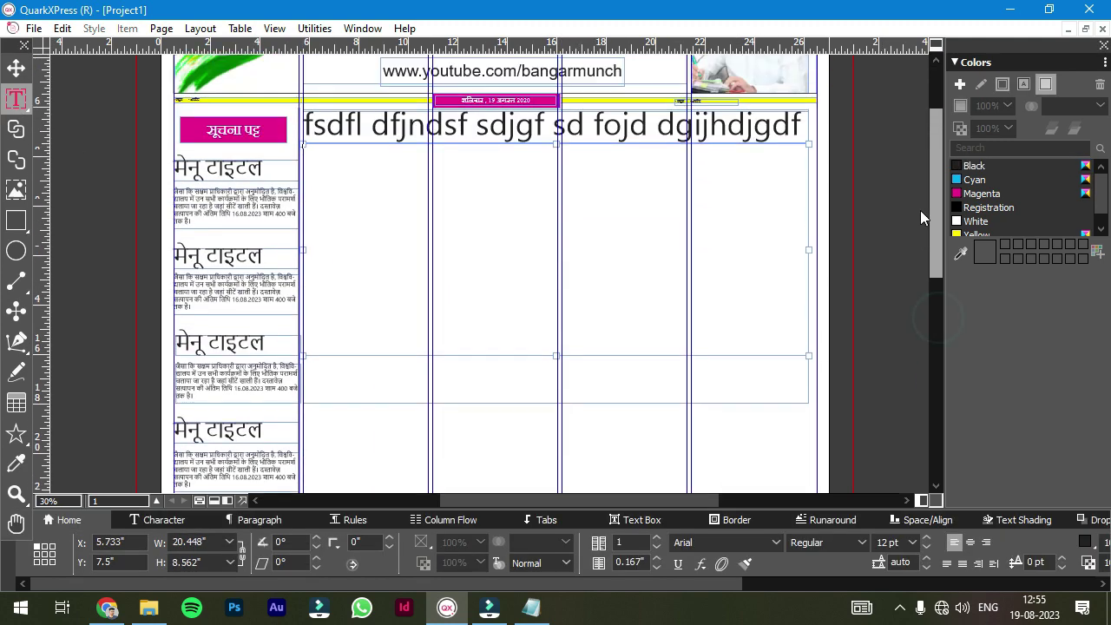
left_click(531, 607)
key("ctrl+a")
key("ctrl+c")
left_click(844, 588)
key("ctrl+v")
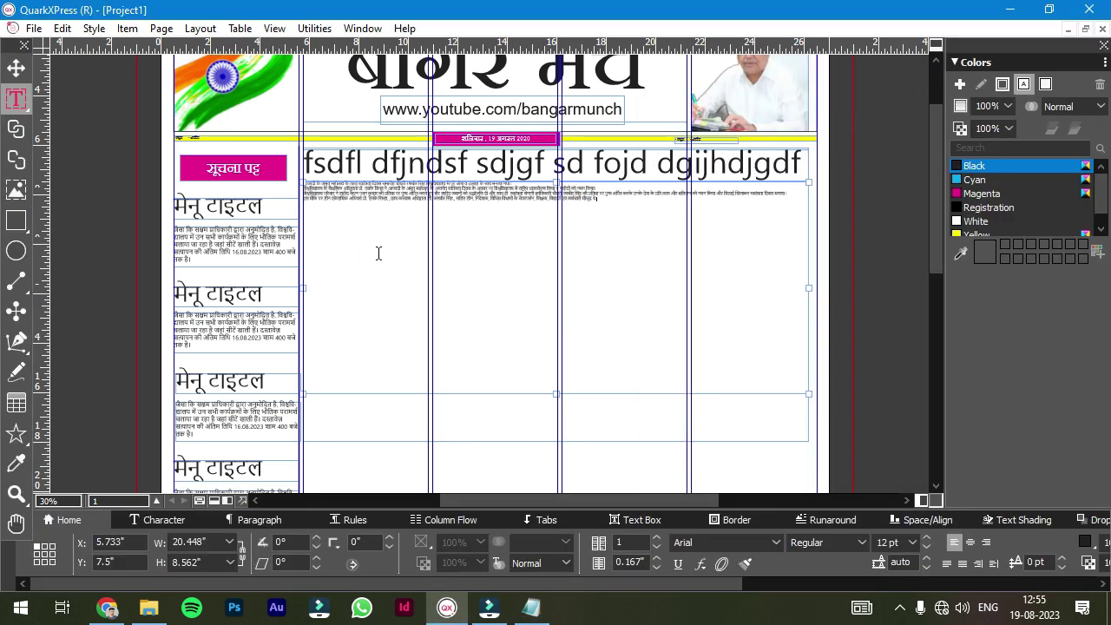
double_click(657, 538)
left_click(658, 538)
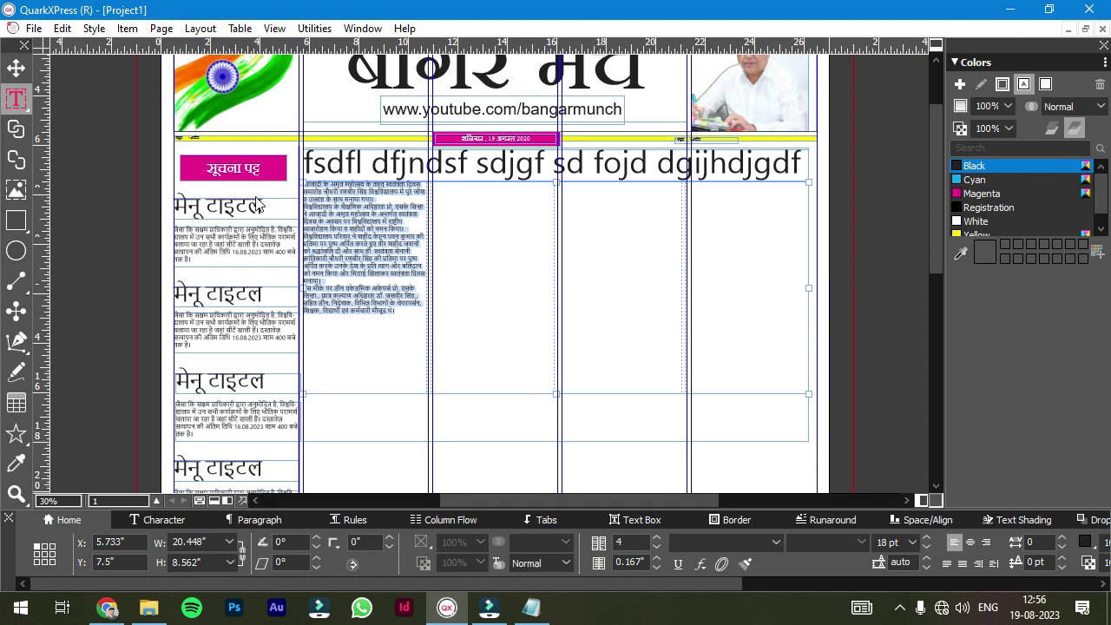
- Import the group photo into a picture box over the left article columns
left_click(16, 189)
mouse_move(303, 182)
left_mouse_down()
mouse_move(386, 271)
mouse_move(558, 393)
left_mouse_up()
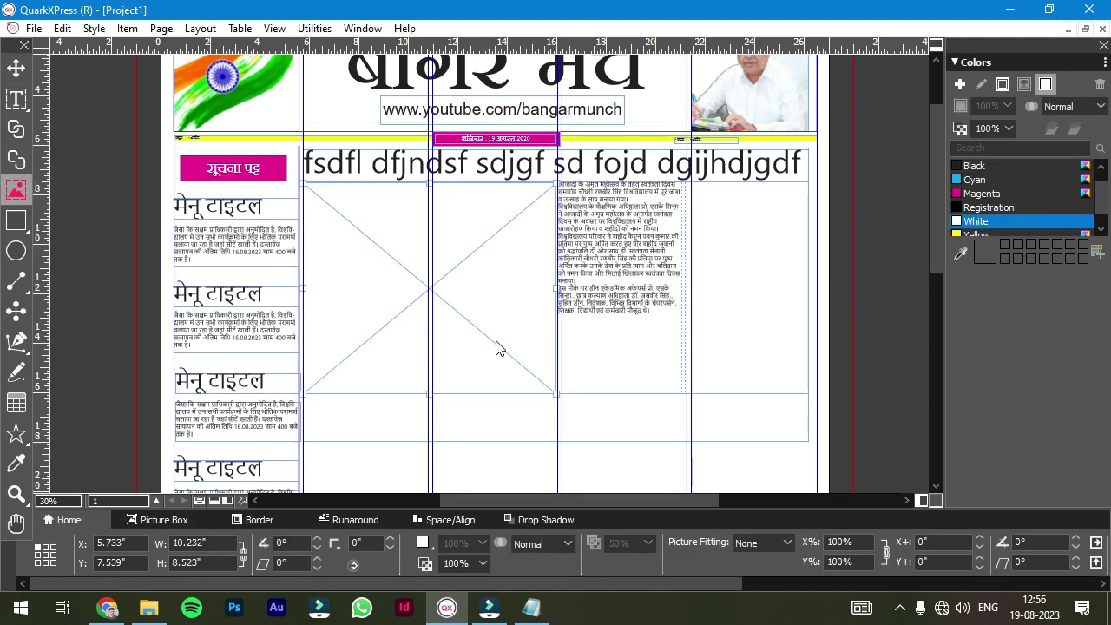
double_click(445, 294)
double_click(630, 126)
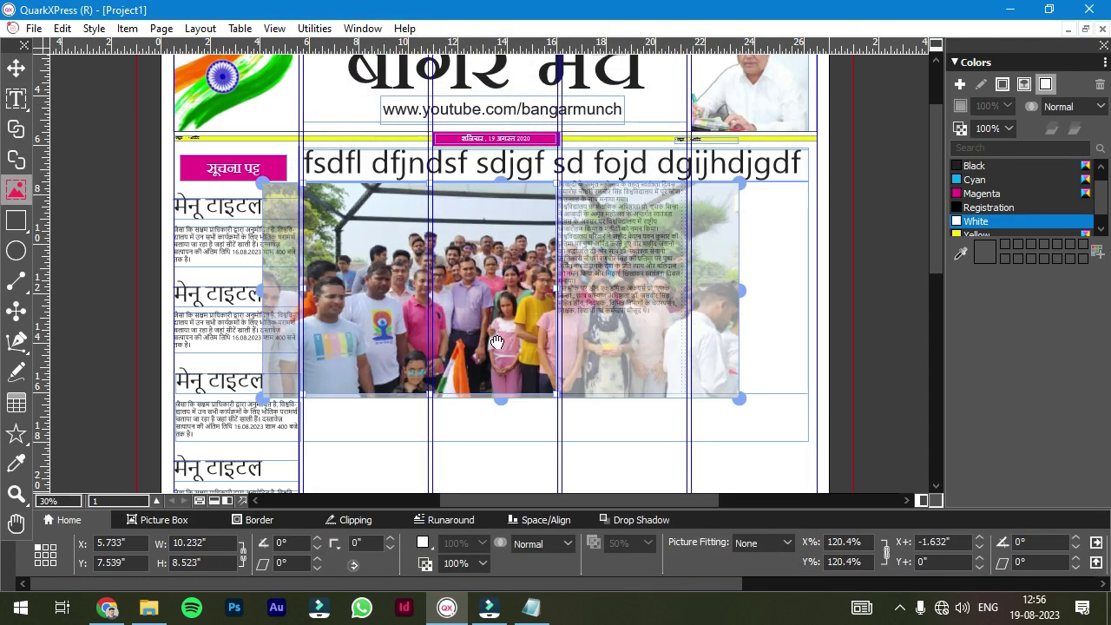
left_click(532, 418)
- Lower the article box's top edge and widen the group photo to the column edge
double_click(602, 260)
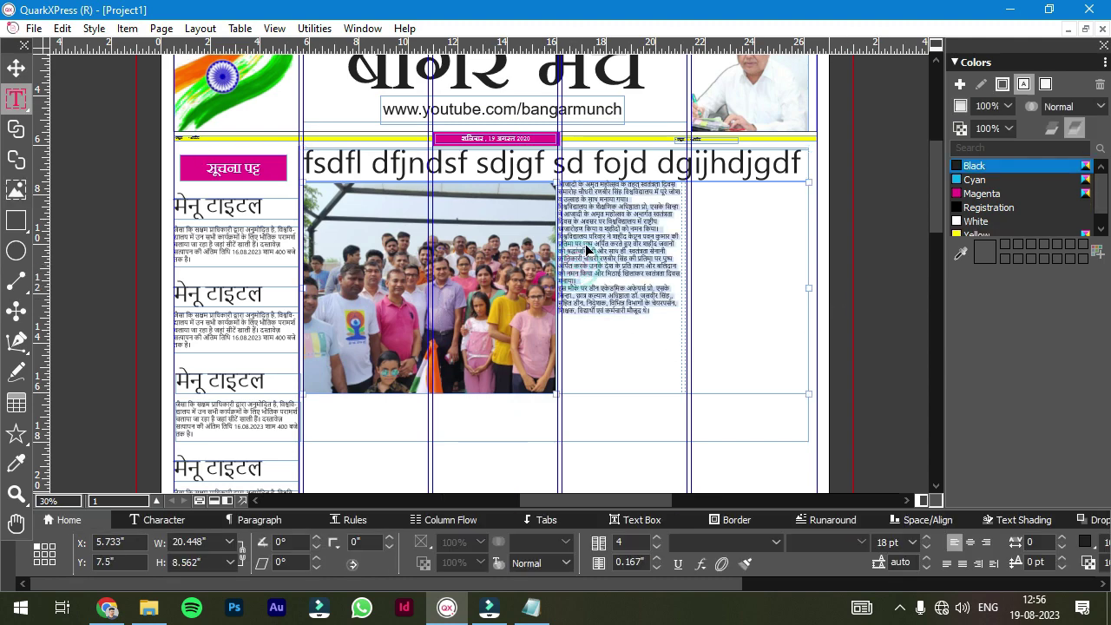
scroll(602, 262, "up", 2)
left_click_drag(515, 103, 525, 118)
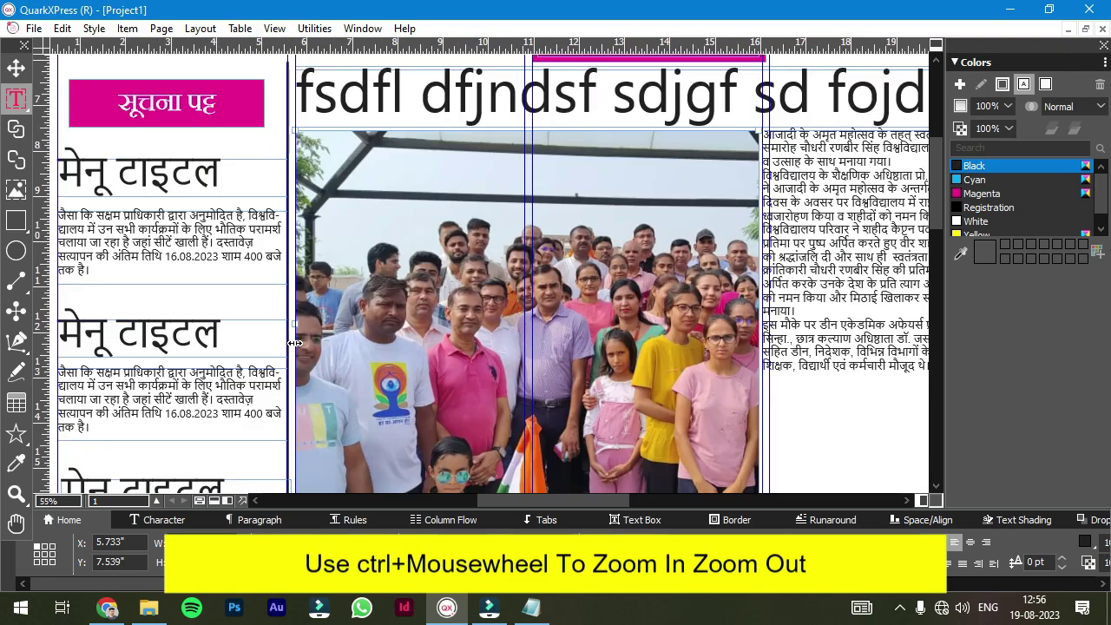
scroll(299, 340, "up", 2)
left_click_drag(497, 502, 586, 512)
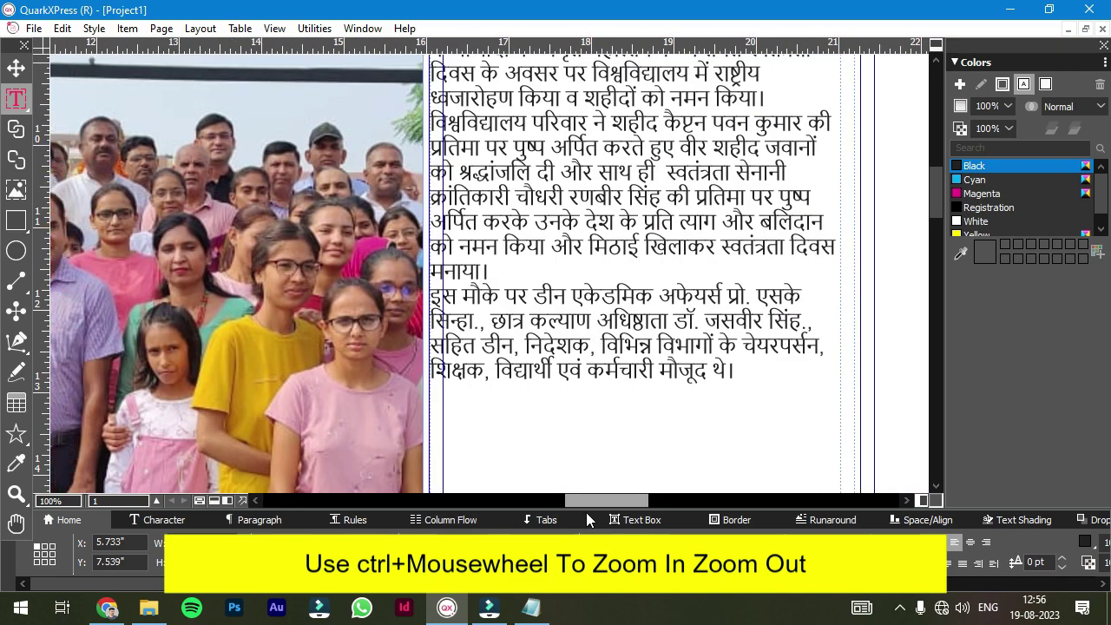
scroll(443, 234, "up", 3)
left_click(410, 339, "ctrl")
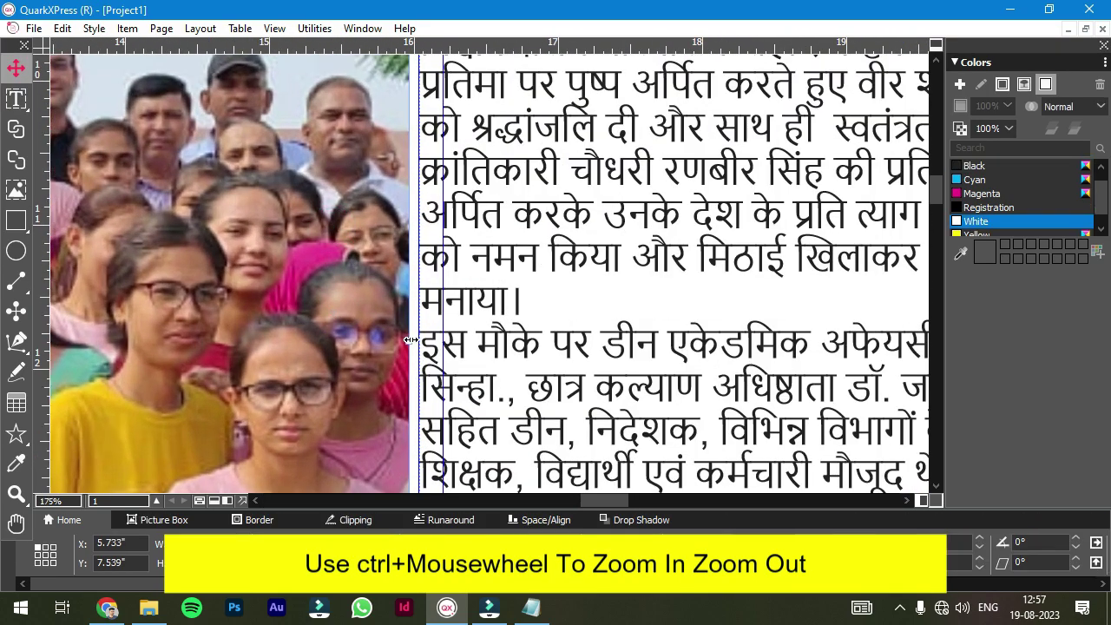
left_click_drag(410, 339, 402, 339)
scroll(449, 330, "down", 4)
left_click(452, 332, "shift")
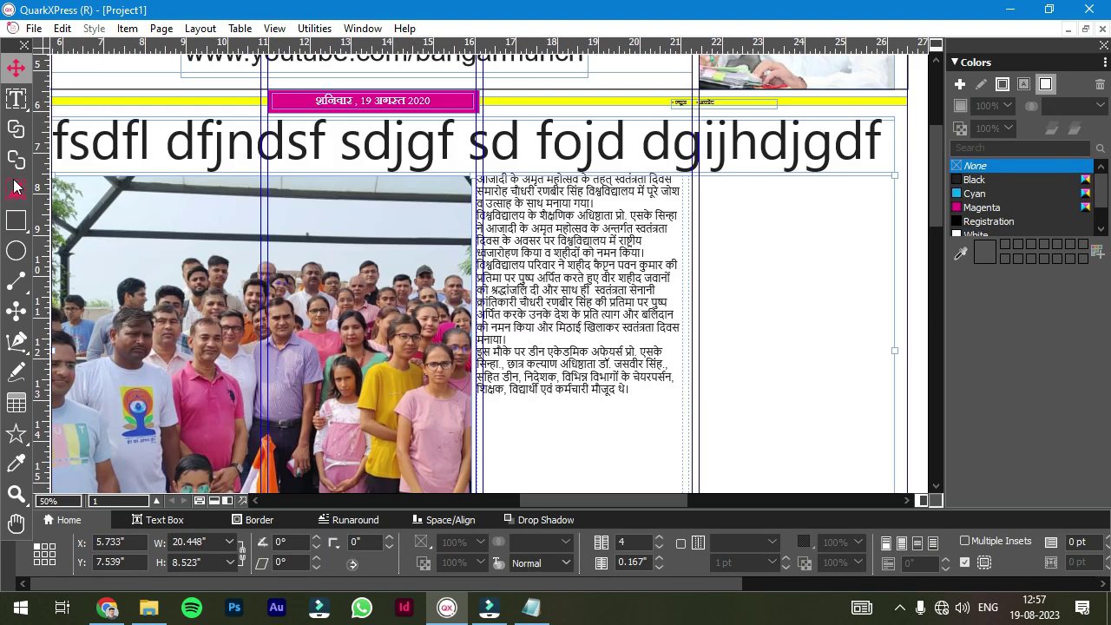
- Import the independence-day flag image into a new box in the article column, fitted to the box
left_click_drag(482, 247, 682, 369)
key("ctrl+e")
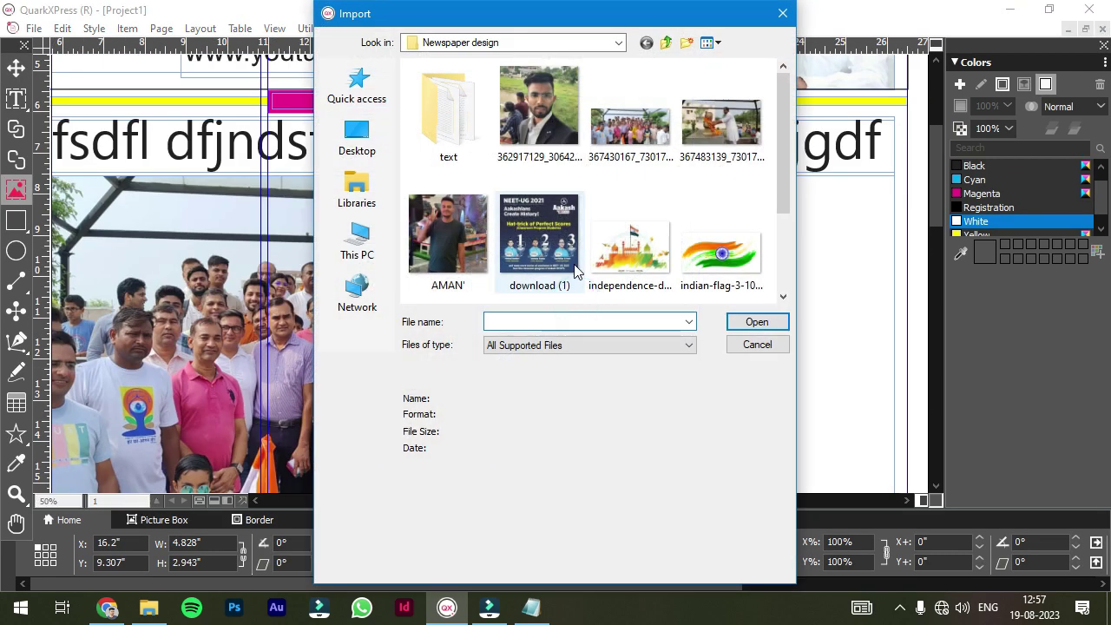
double_click(630, 243)
right_click(595, 310)
left_click(659, 272)
- Break the article after the tribute sentence to push the rest into the next column
double_click(601, 202)
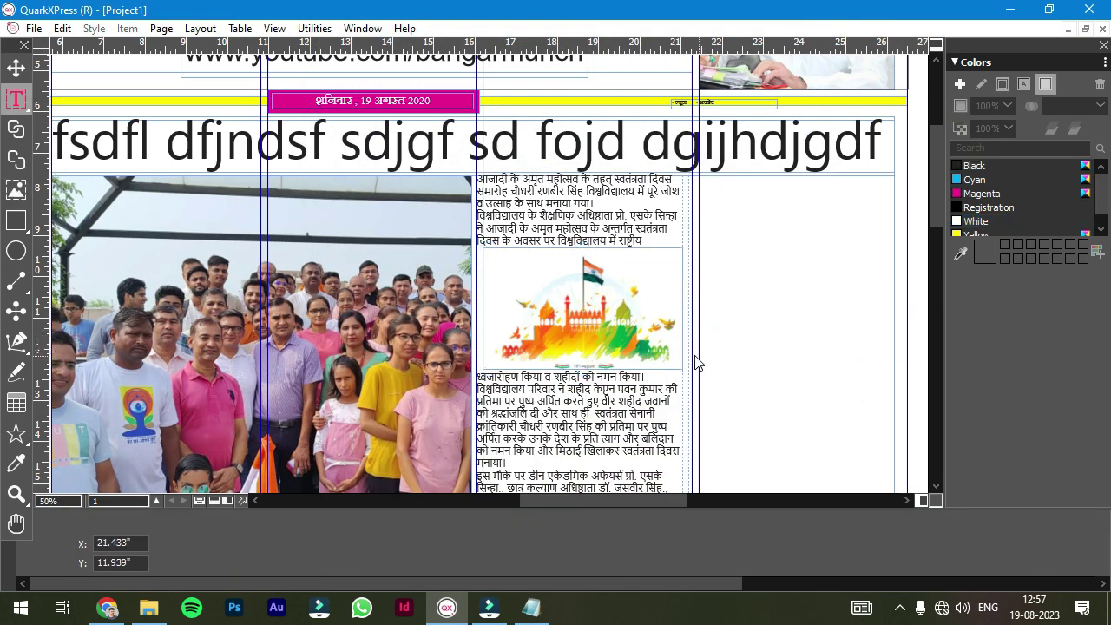
key("Return")
key("Return")
key("BackSpace")
key("BackSpace")
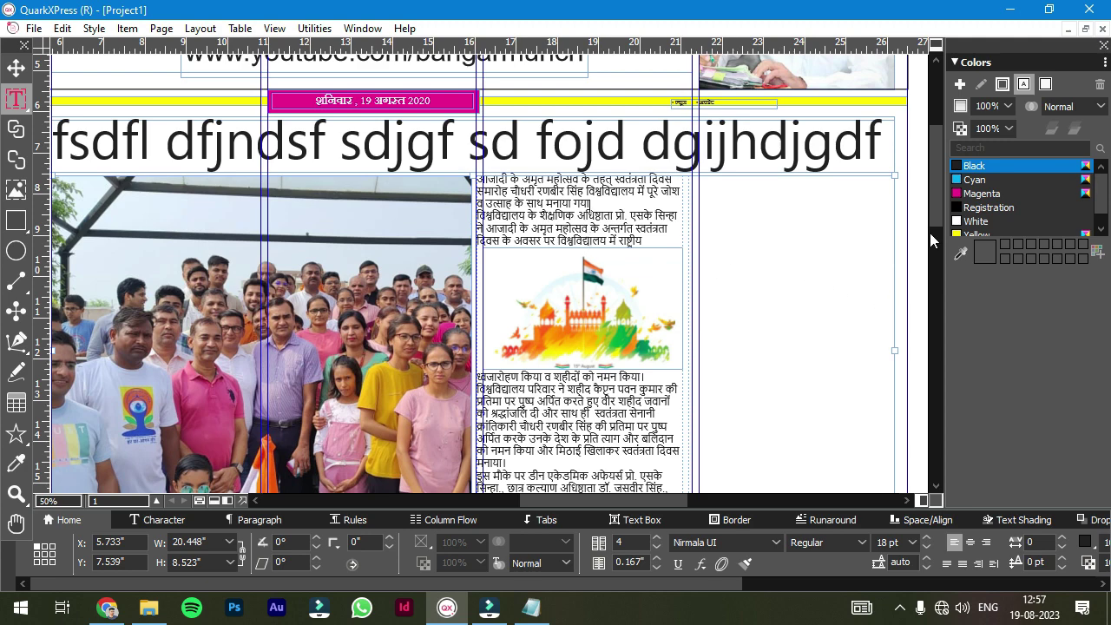
scroll(933, 240, "down", 3)
left_click(547, 276)
key("Return")
key("Return")
key("Return")
key("Return")
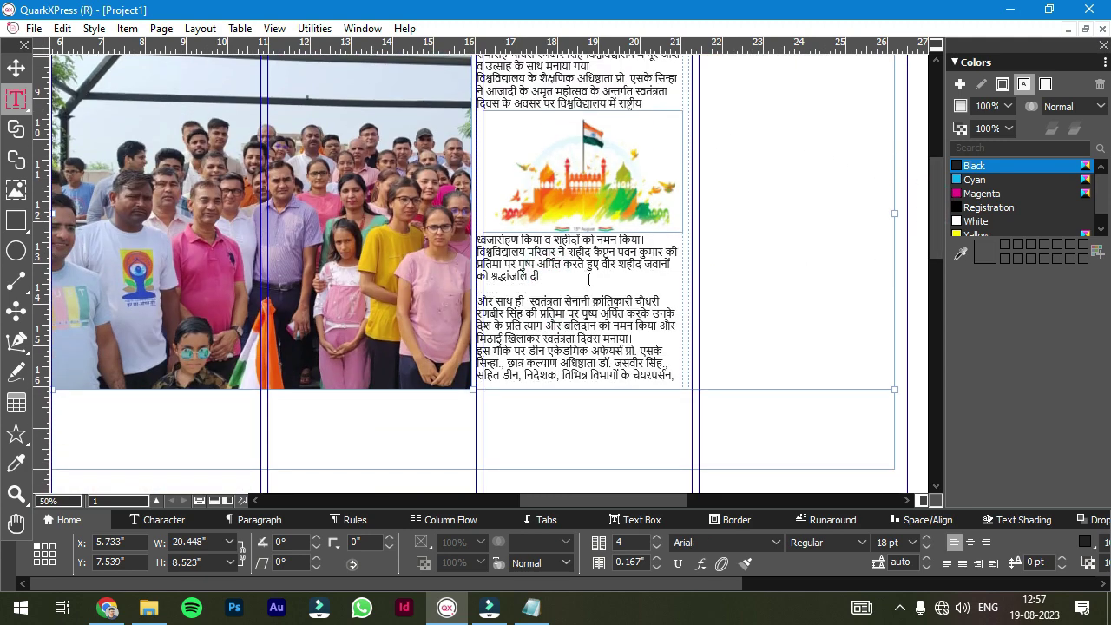
- Place the statue-garlanding photo in a right-column picture box, scaled to fill it
scroll(790, 328, "up", 2)
left_click(15, 189)
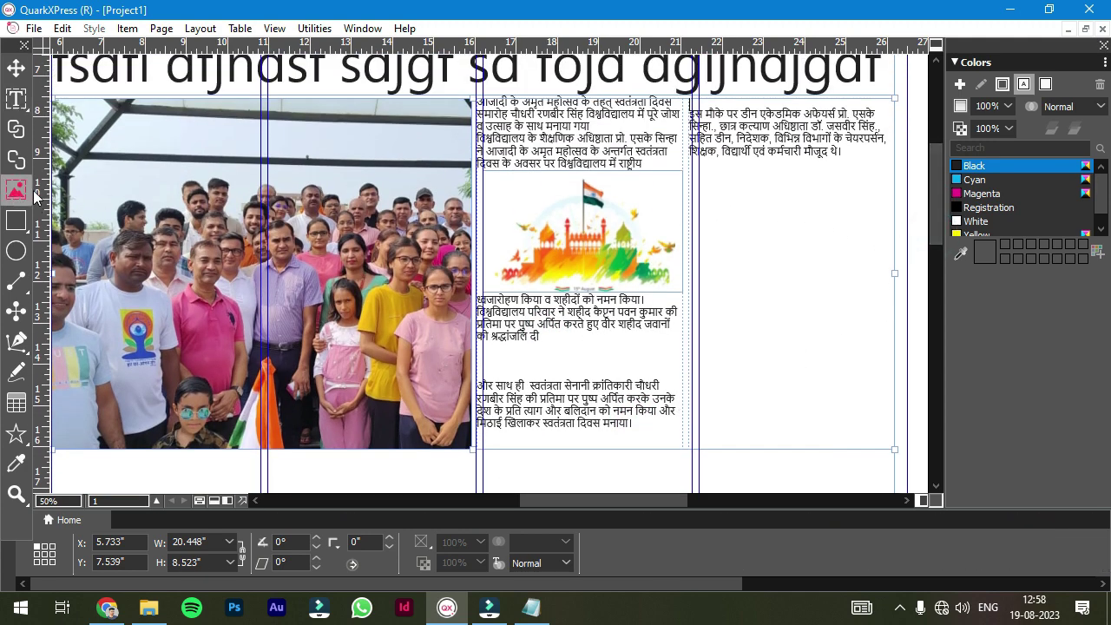
left_click_drag(700, 182, 893, 448)
key("ctrl+v")
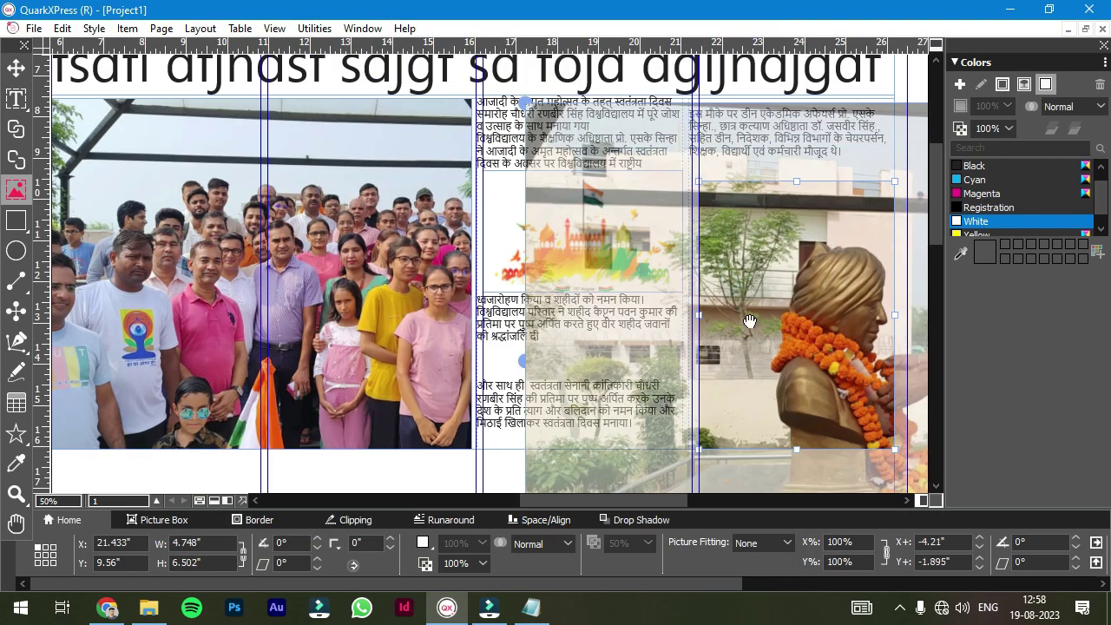
key("ctrl+alt+shift+f")
left_click_drag(699, 370, 638, 512)
key("ctrl+minus")
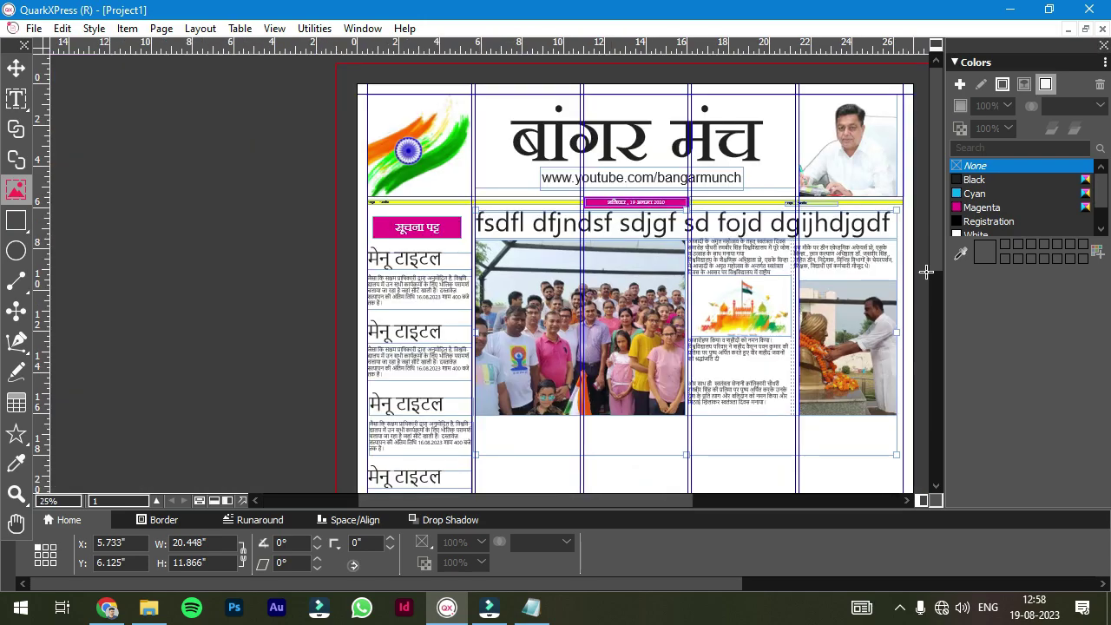
scroll(938, 266, "down", 1)
- Compare the layout with the finished reference PDF in Chrome
left_click(107, 607)
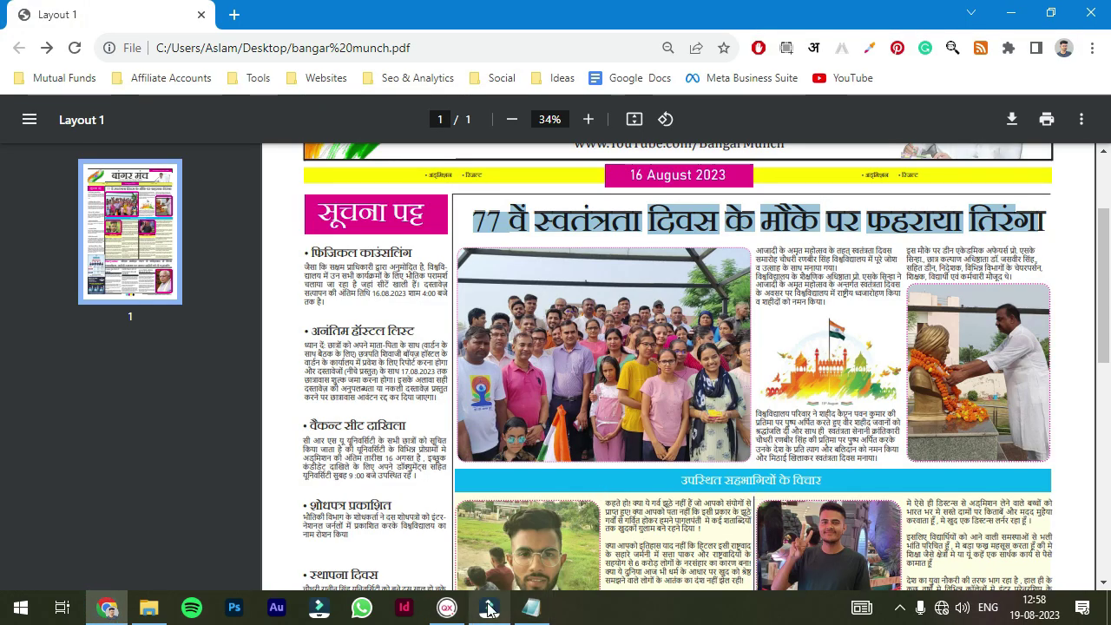
left_click(460, 607)
left_click(689, 423)
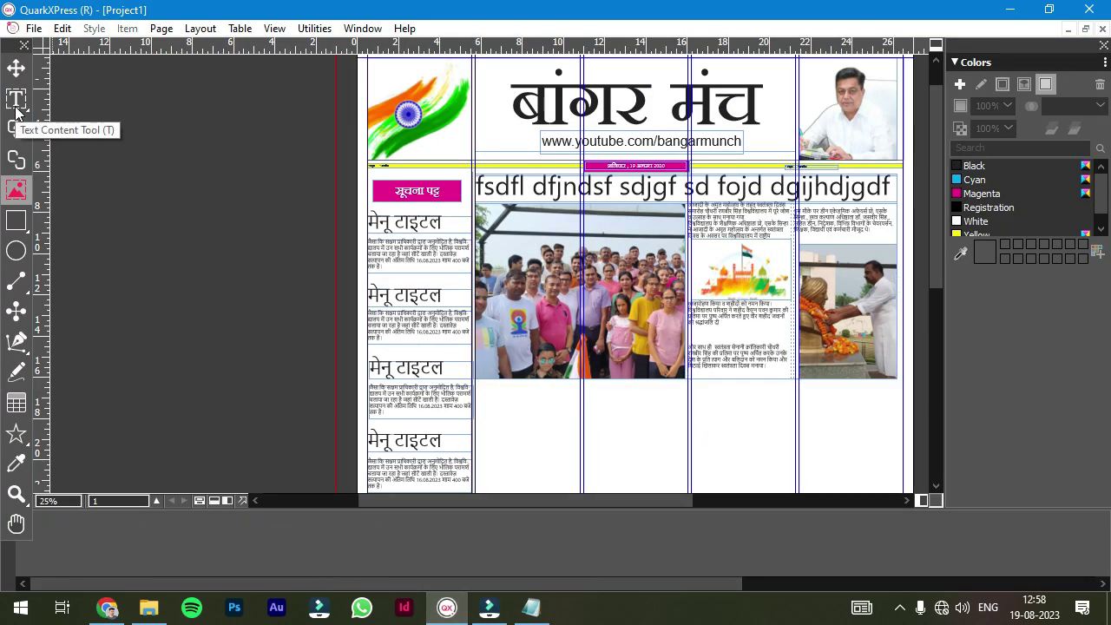
- Draw a 20.767"-wide bar beneath the article photos and fill it with Cyan
left_click_drag(475, 383, 902, 408)
left_click(980, 208)
key("alt+Tab")
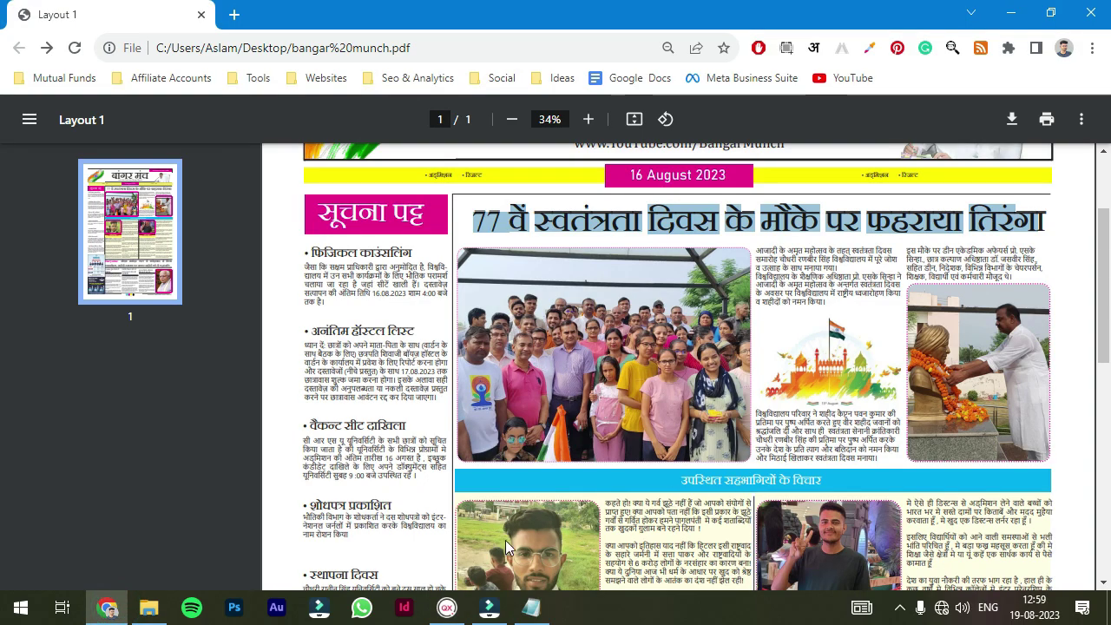
key("alt+Tab")
left_click(974, 193)
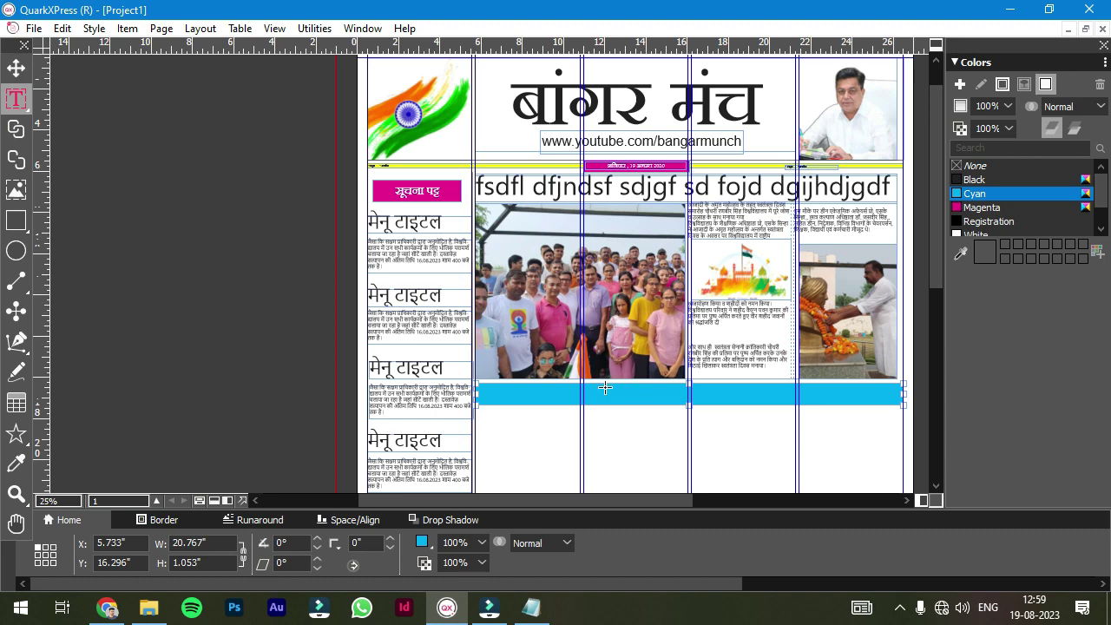
- Add a white, enlarged heading 'उपस्थित सहभागियों के विचार' on the cyan bar
left_click_drag(604, 388, 758, 399)
scroll(726, 384, "up", 1)
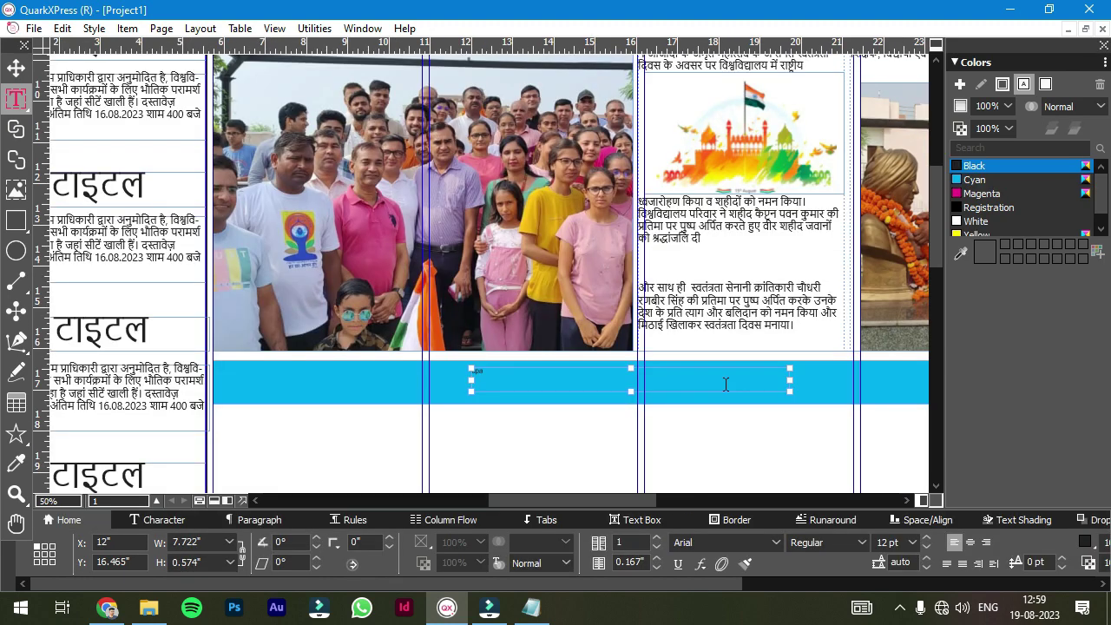
type("upasthit sahbhagiyon ke vichar")
left_click(968, 222)
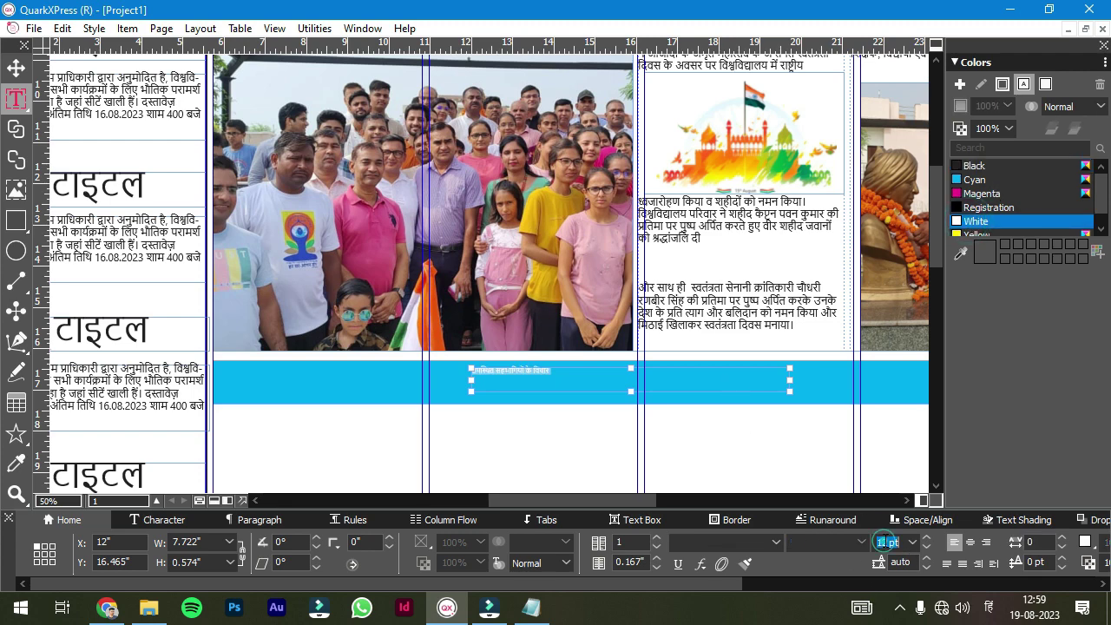
key("ctrl+shift+period")
key("ctrl+shift+period")
key("Escape")
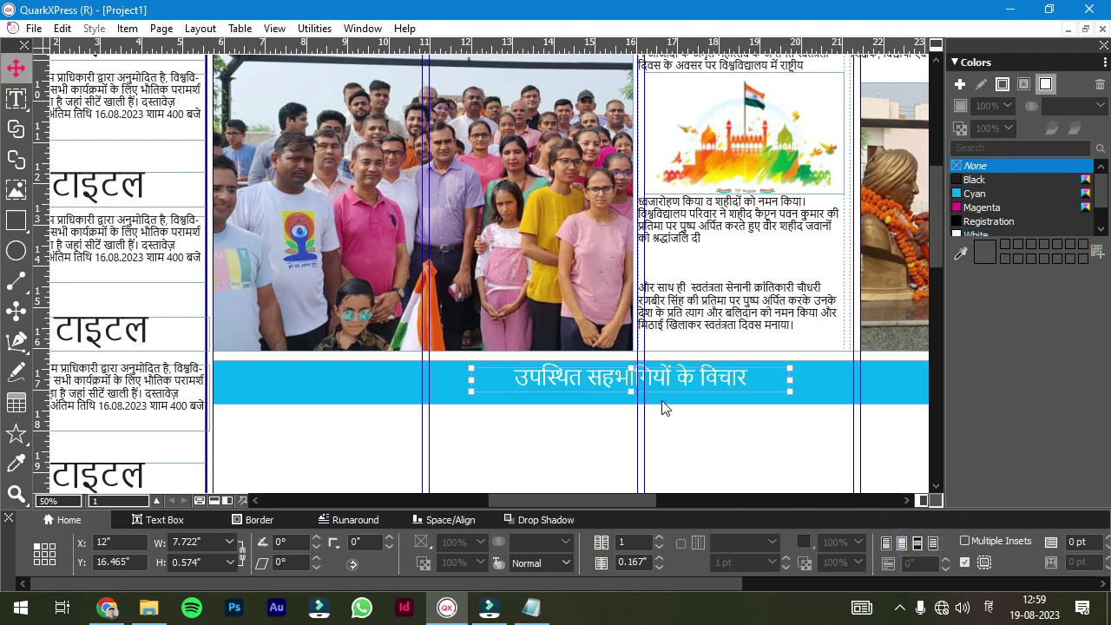
left_click_drag(649, 376, 651, 379)
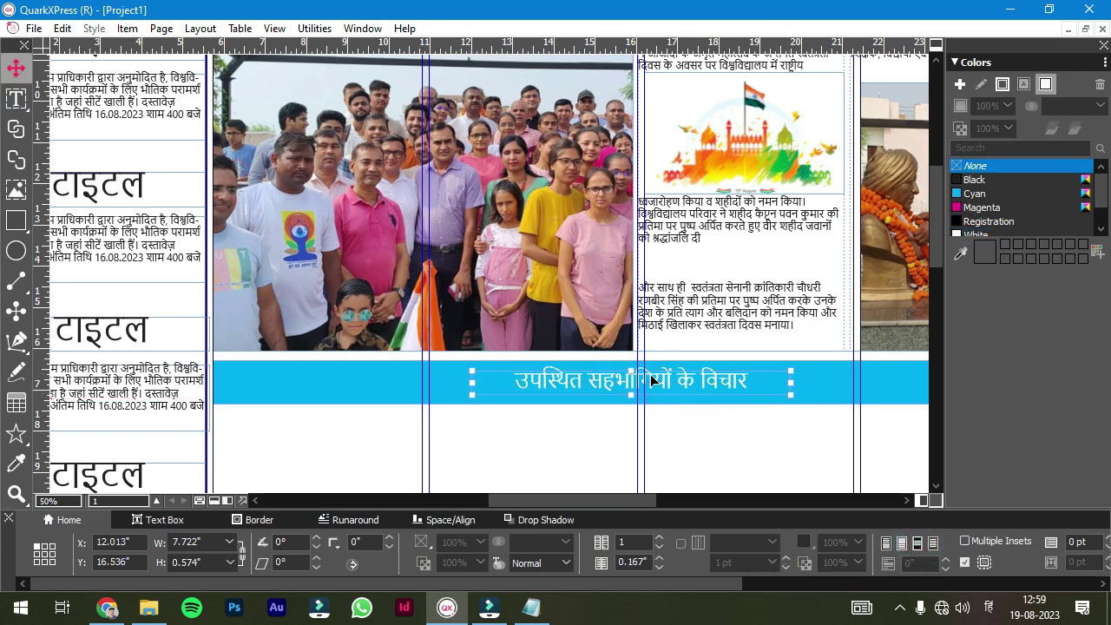
- Apply a new, bolder font to the whole band heading
key("t")
key("ctrl+a")
left_click(776, 533)
left_click(776, 533)
left_click(734, 449)
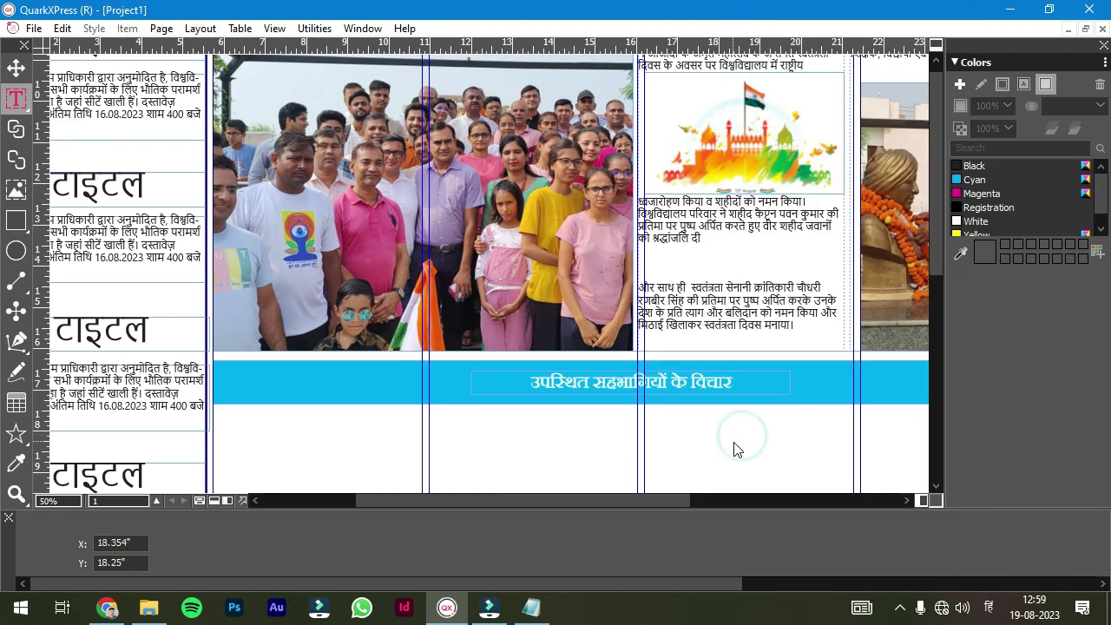
- Zoom out over the page and bring up the reference PDF in Chrome
scroll(937, 240, "down", 5)
scroll(806, 303, "up", 5)
left_click_drag(937, 301, 935, 253)
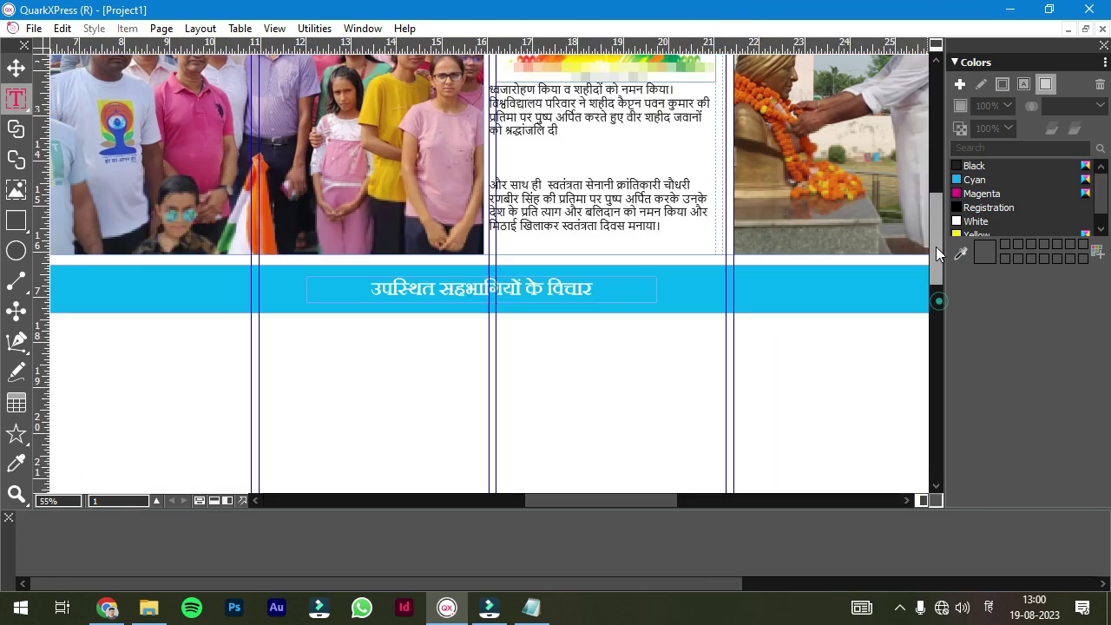
scroll(670, 374, "down", 5)
scroll(190, 103, "up", 5)
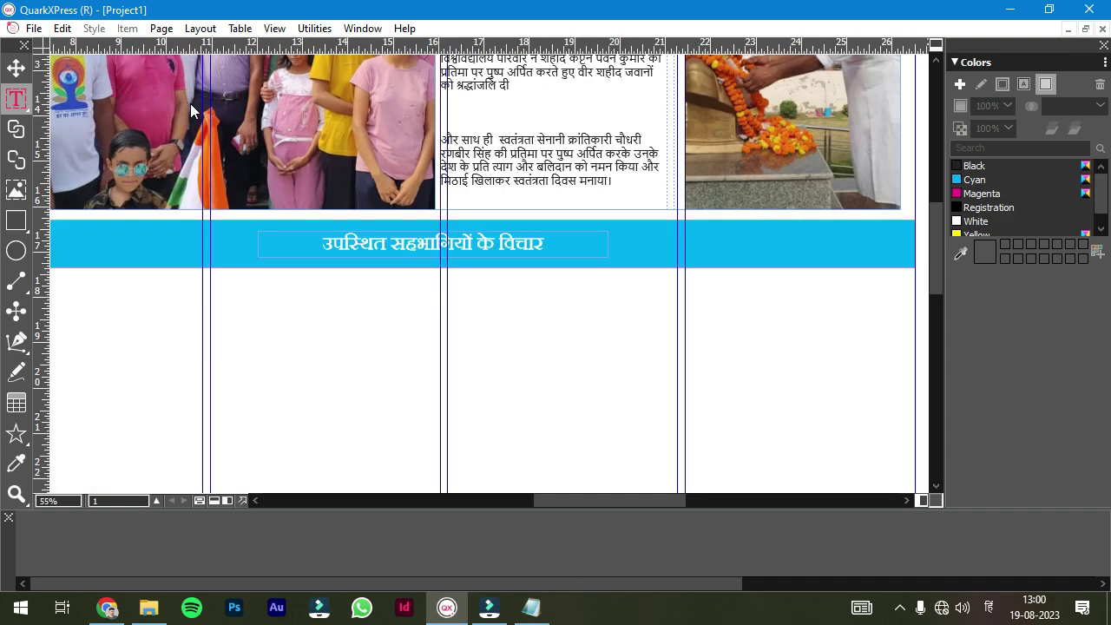
scroll(538, 502, "down", 2)
key("alt+Tab")
scroll(660, 365, "down", 4)
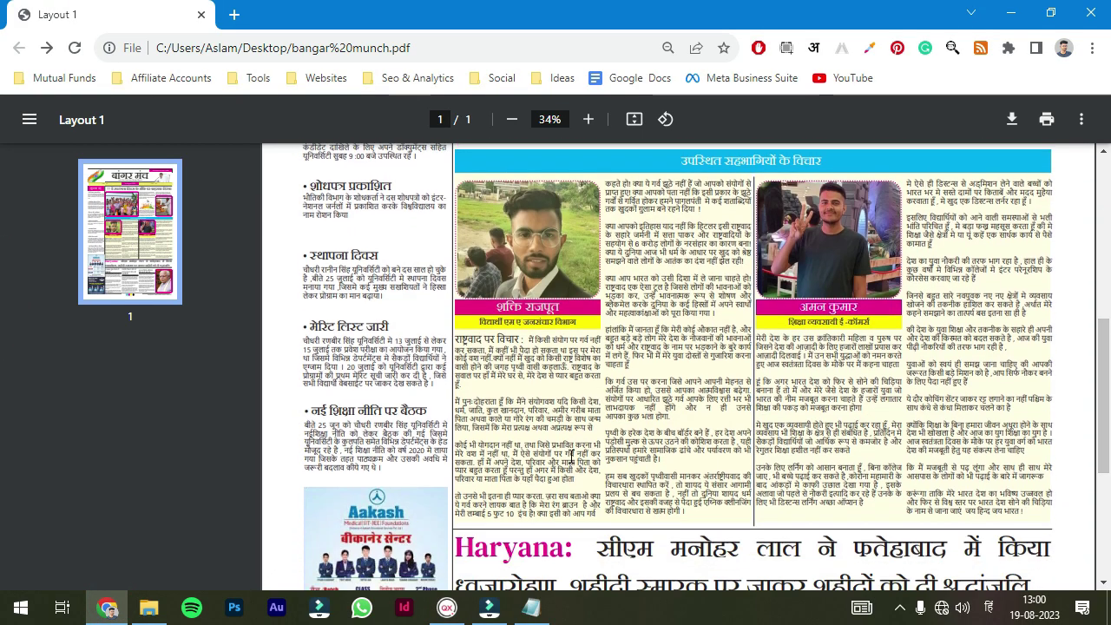
- Draw two text boxes below the blue heading band and save the project
left_click(491, 607)
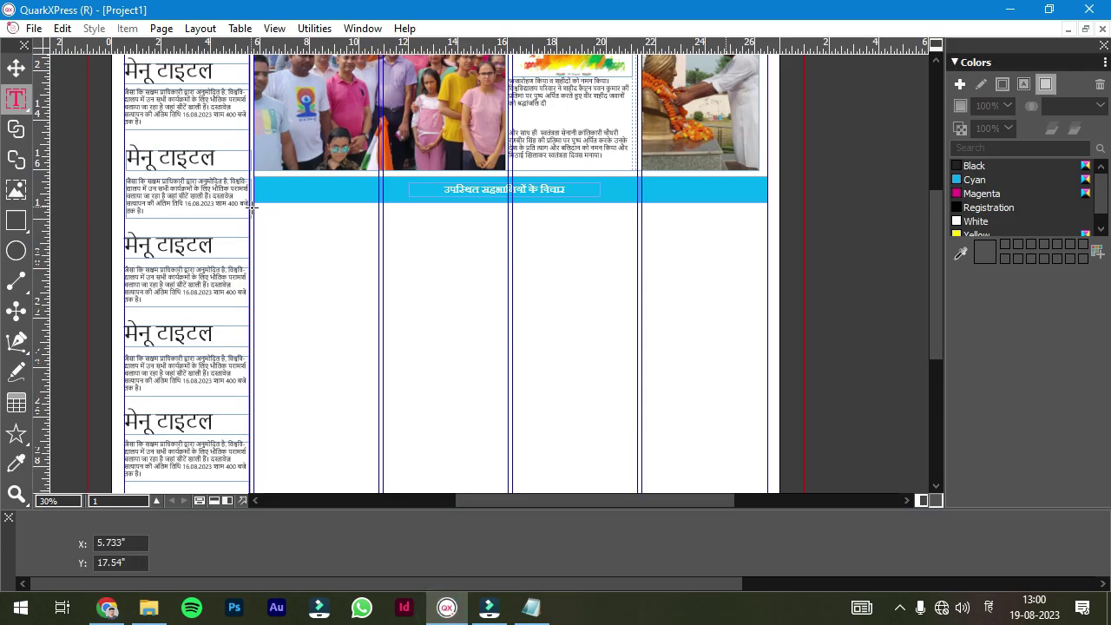
left_click_drag(254, 194, 510, 491)
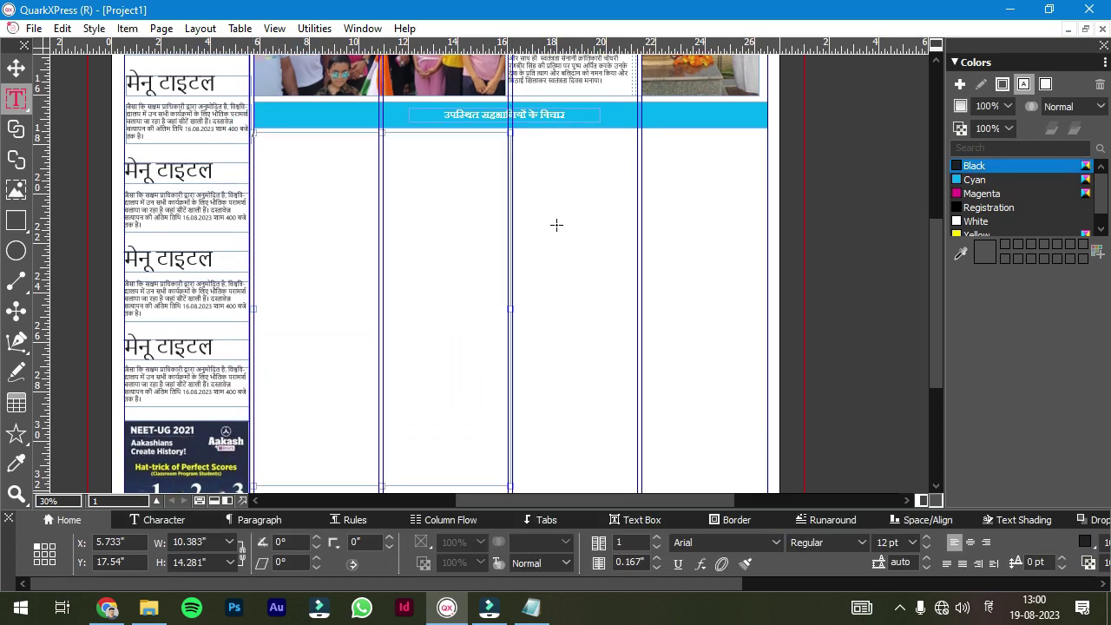
left_click(521, 131)
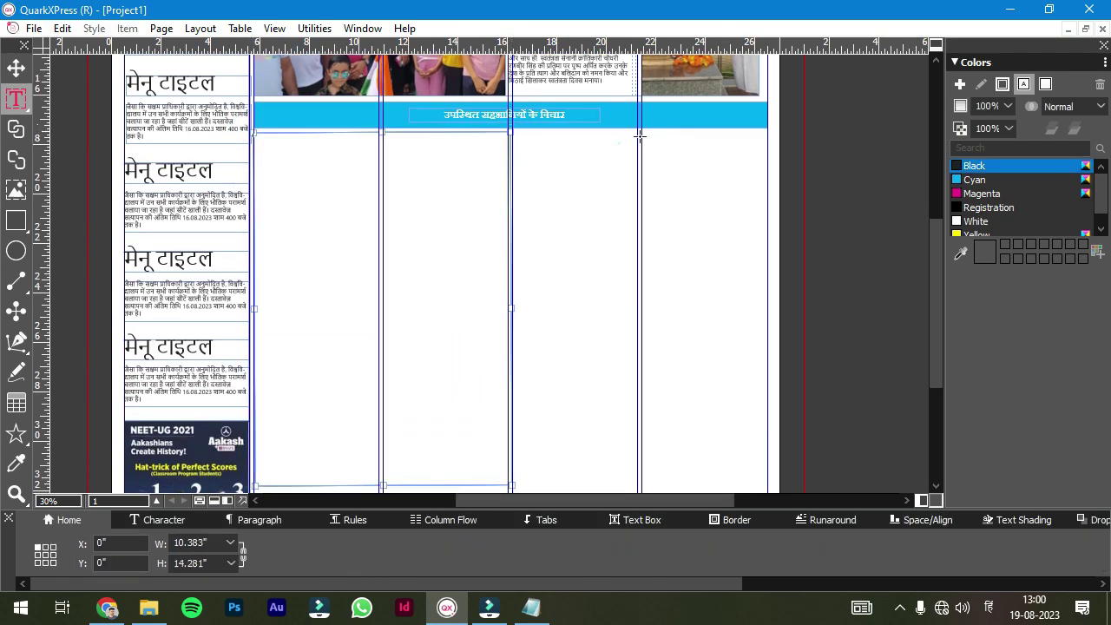
left_click_drag(768, 132, 516, 486)
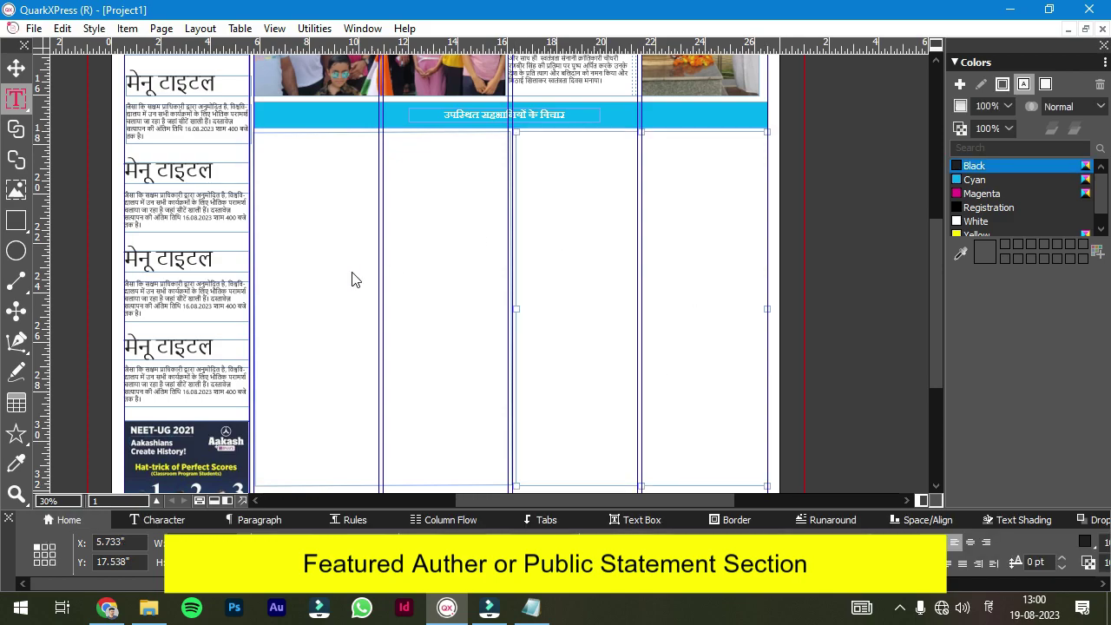
key("ctrl+F4")
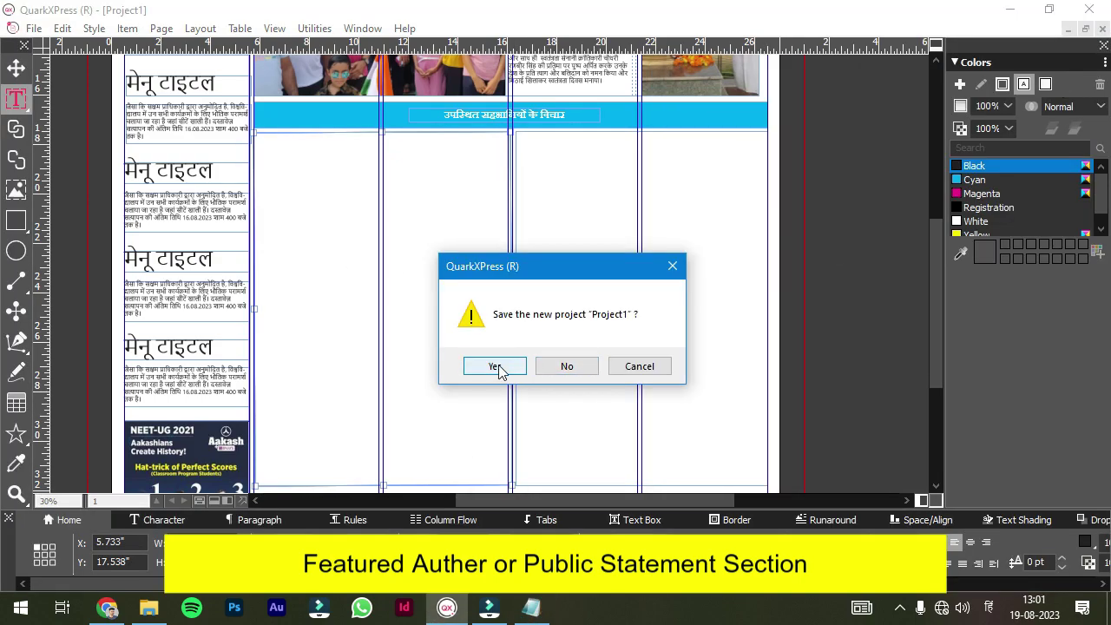
key("Escape")
- Open the 'Vistor views 1' text file and copy the राष्ट्रवाद पर विचार article from the newspaper PDF
left_click(1009, 9)
left_click(1009, 11)
left_click(1023, 16)
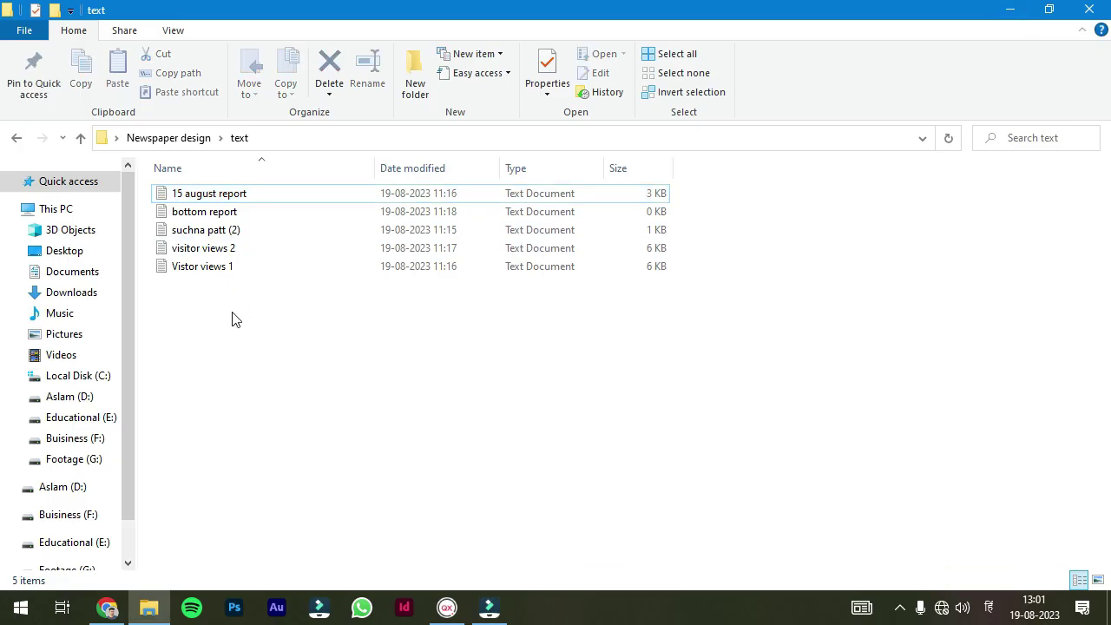
double_click(225, 267)
left_click(107, 607)
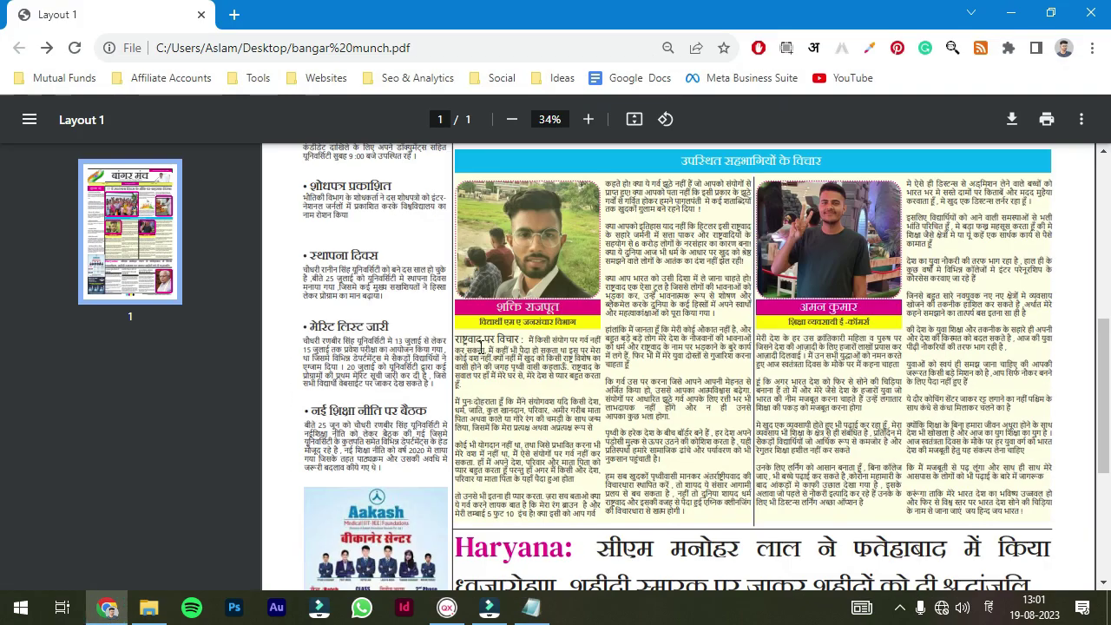
left_click_drag(480, 348, 744, 518)
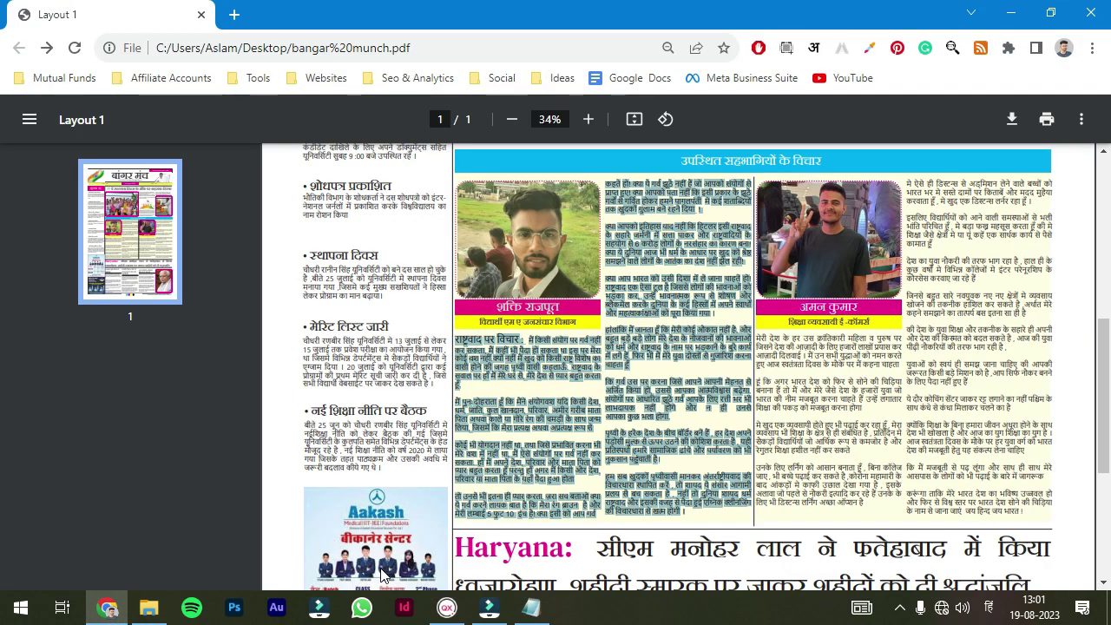
key("ctrl+c")
- Paste the article into the two-column text box, enlarge it to 18 pt, and lower the box's top edge
key("alt+Tab")
key("ctrl+v")
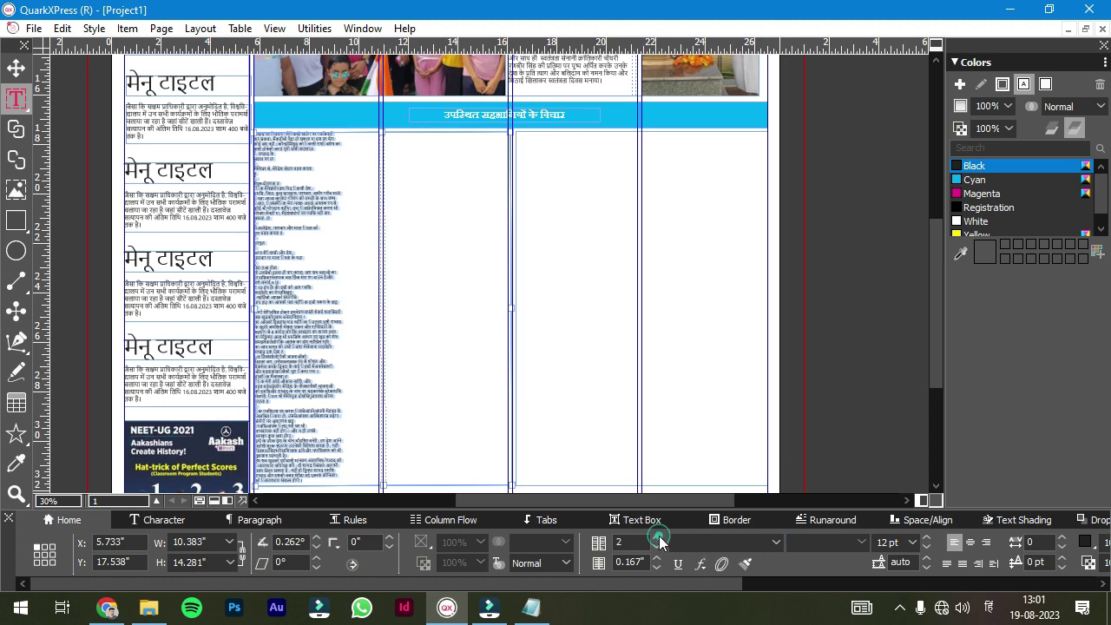
key("ctrl+shift+period")
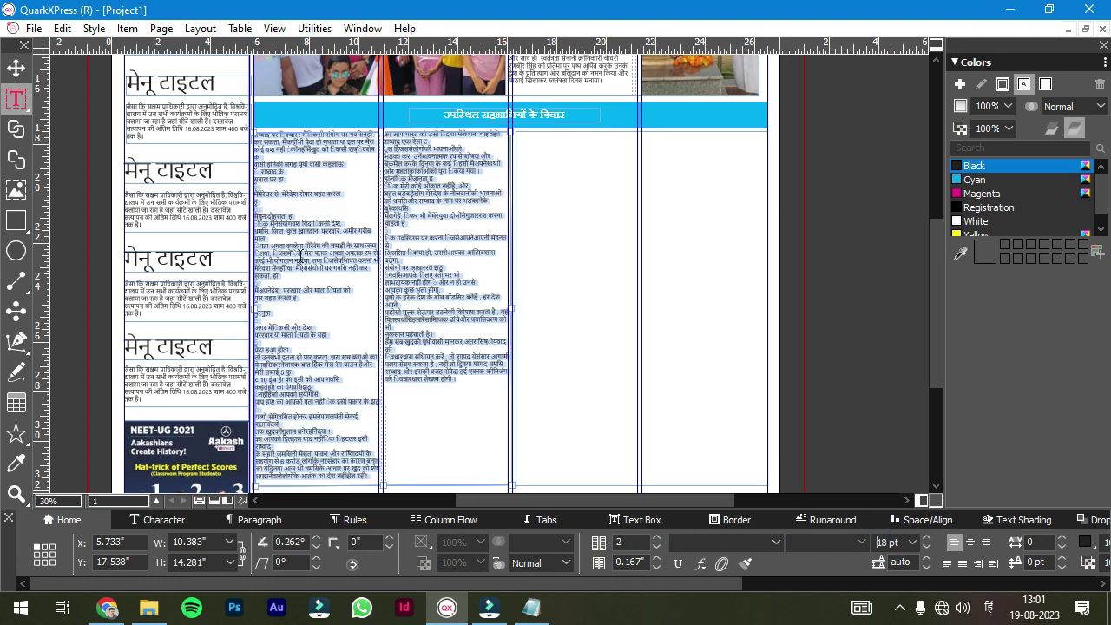
key("r")
left_click_drag(378, 130, 286, 130)
scroll(208, 189, "up", 3)
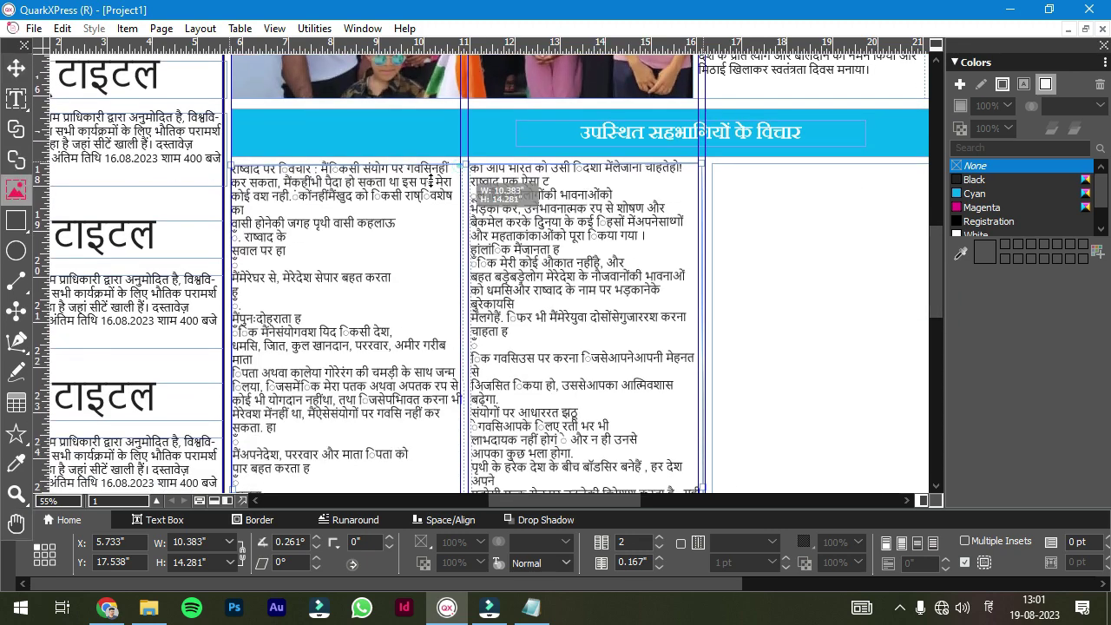
- Add a picture box atop the first column with the portrait photo, scaled to fit
left_click_drag(434, 181, 231, 371)
left_click_drag(446, 274, 458, 274)
left_click_drag(344, 181, 340, 164)
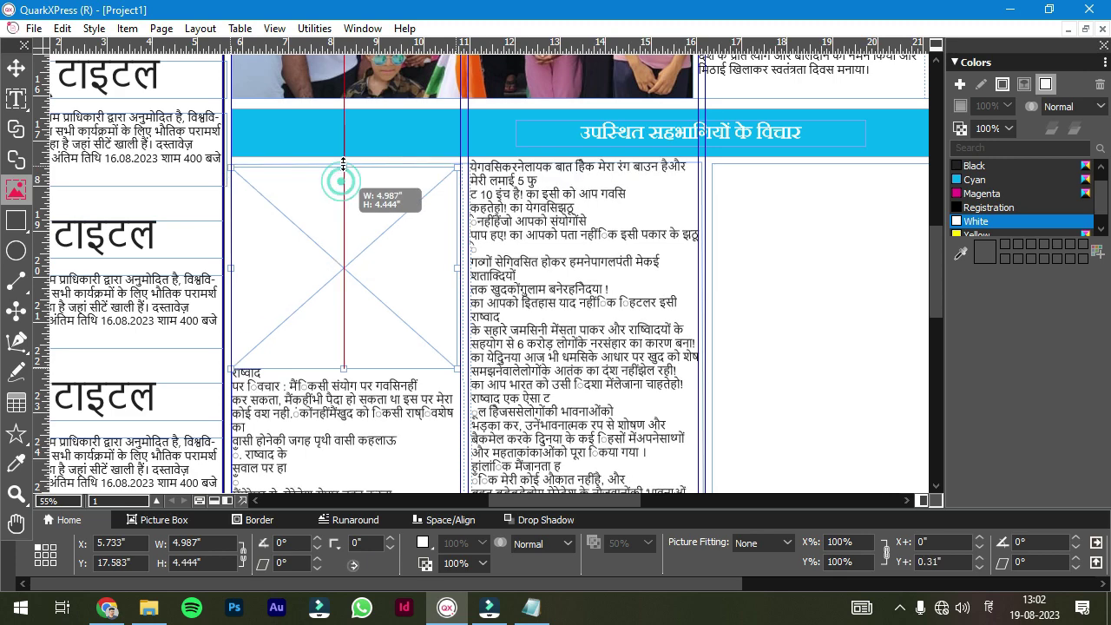
key("ctrl+v")
right_click(354, 301)
left_click(434, 280)
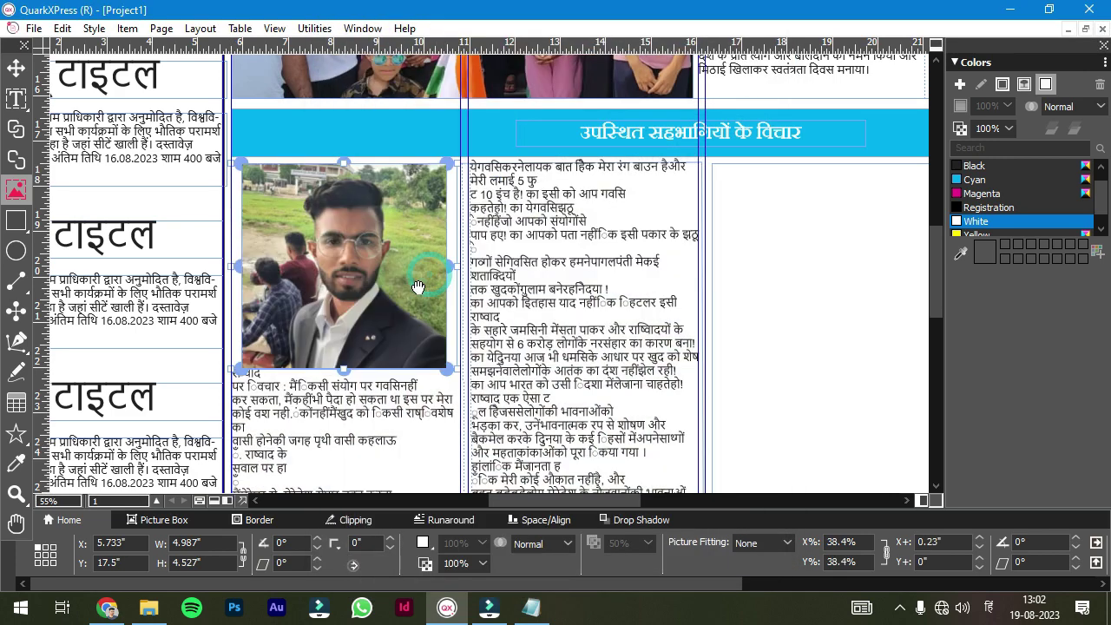
- Give the box beneath the photo a cyan background
left_click(15, 98)
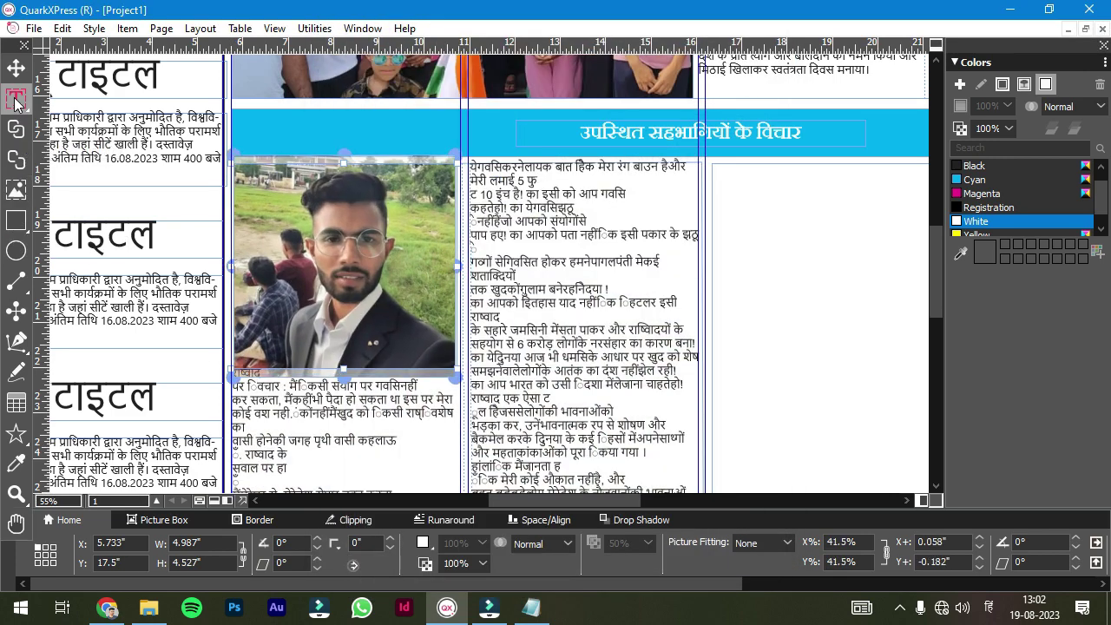
left_click(401, 417)
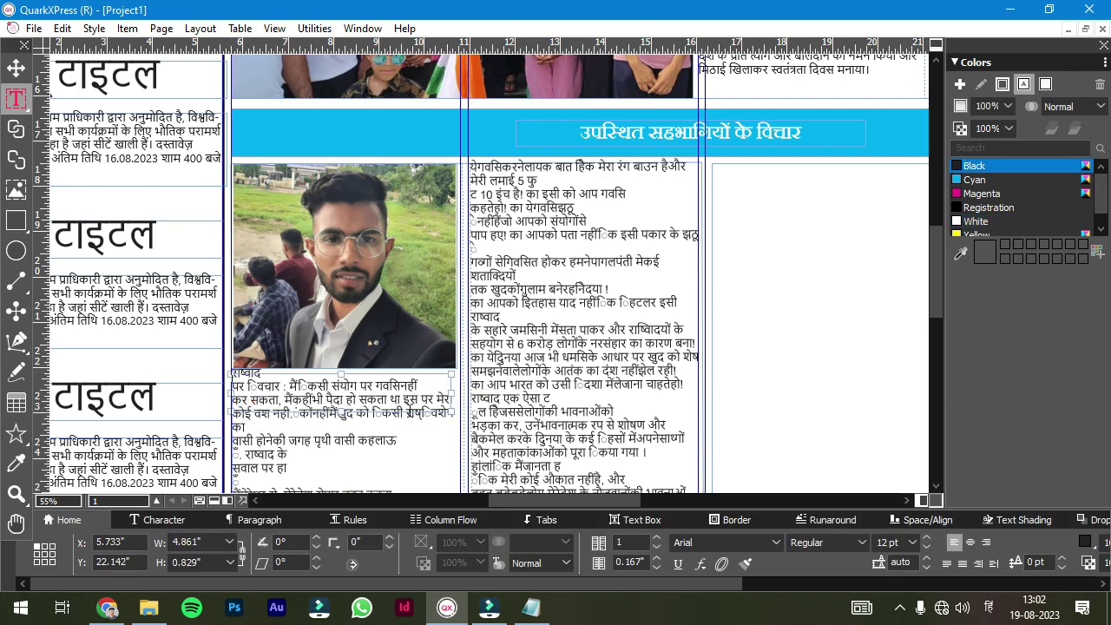
left_click(958, 195)
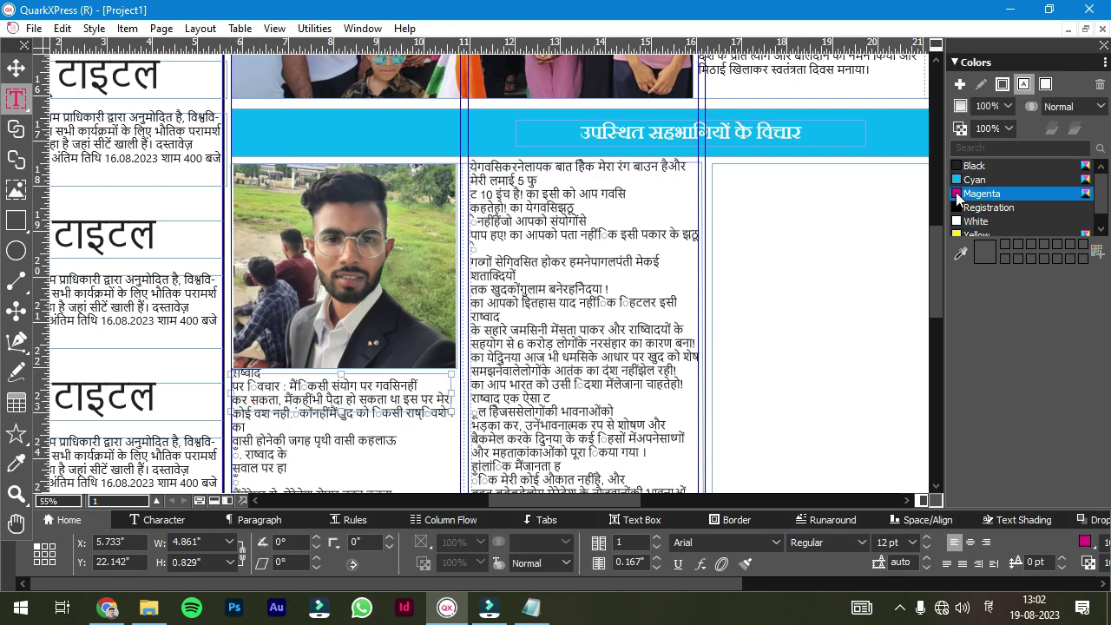
left_click(15, 68)
left_click(958, 180)
left_click(16, 98)
- Vertically centre the cyan caption and enter the participant's name in white 48 pt Aparajita
left_click(109, 607)
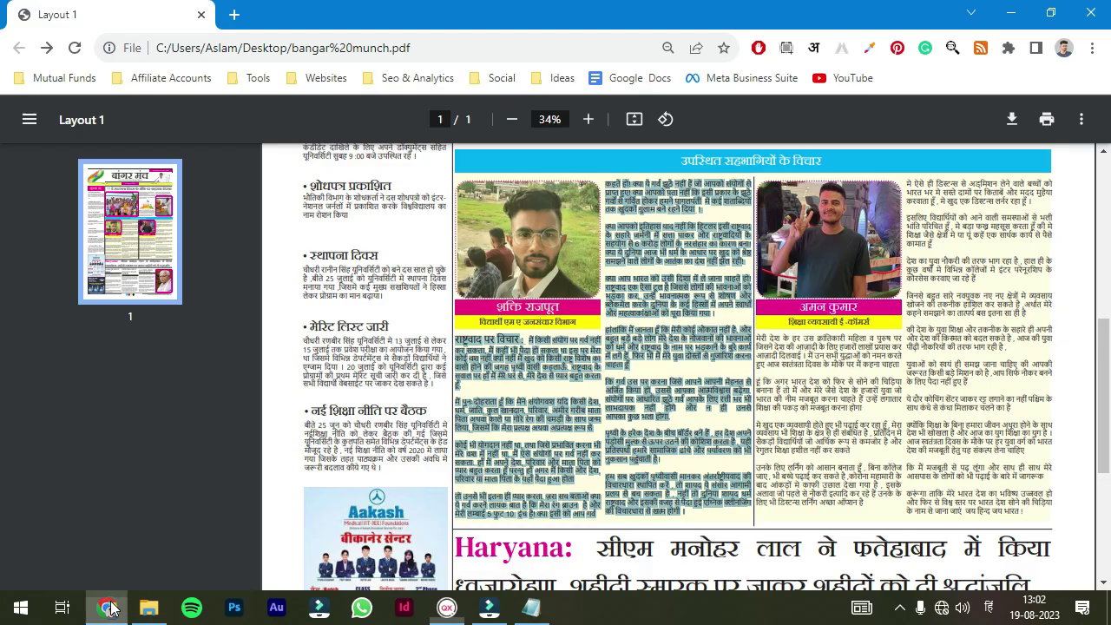
left_click(447, 607)
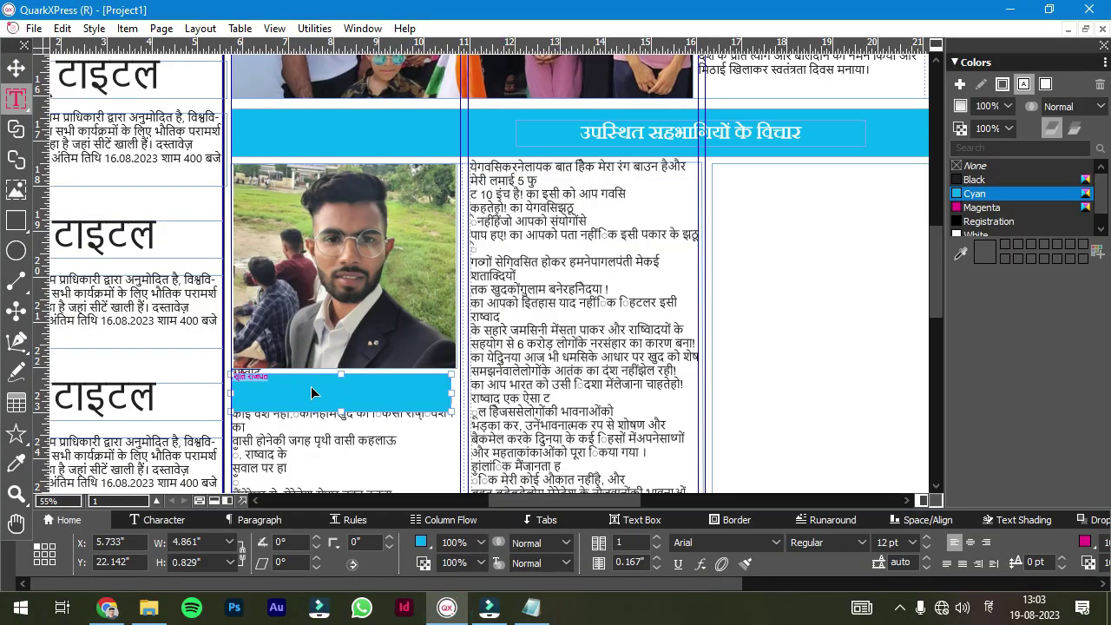
left_click(16, 67)
left_click(917, 543)
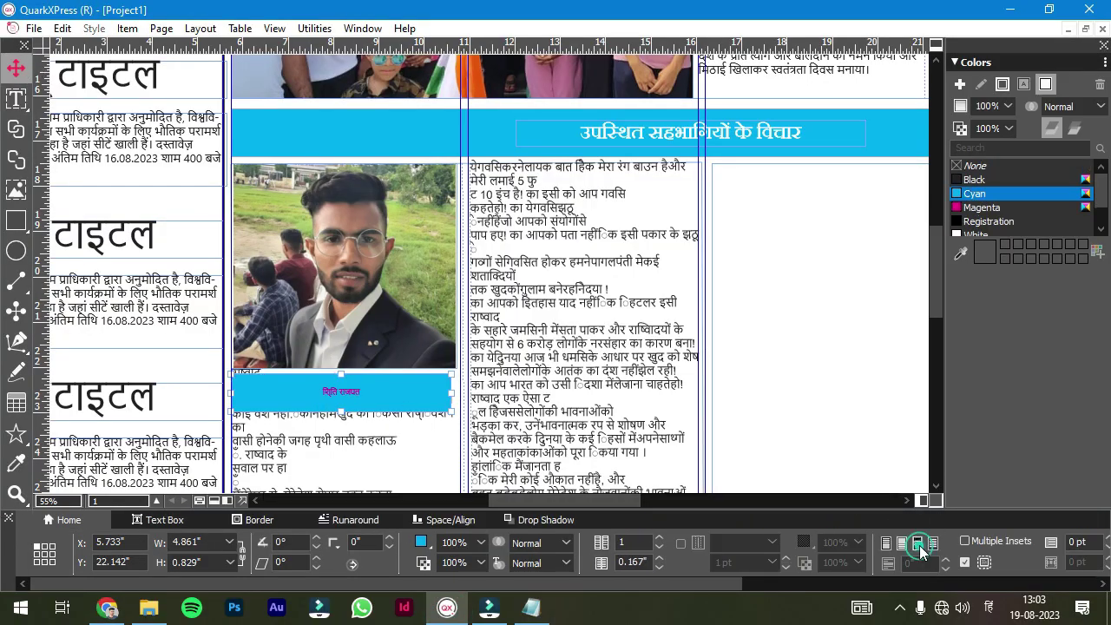
left_click(14, 102)
type("48")
key("Return")
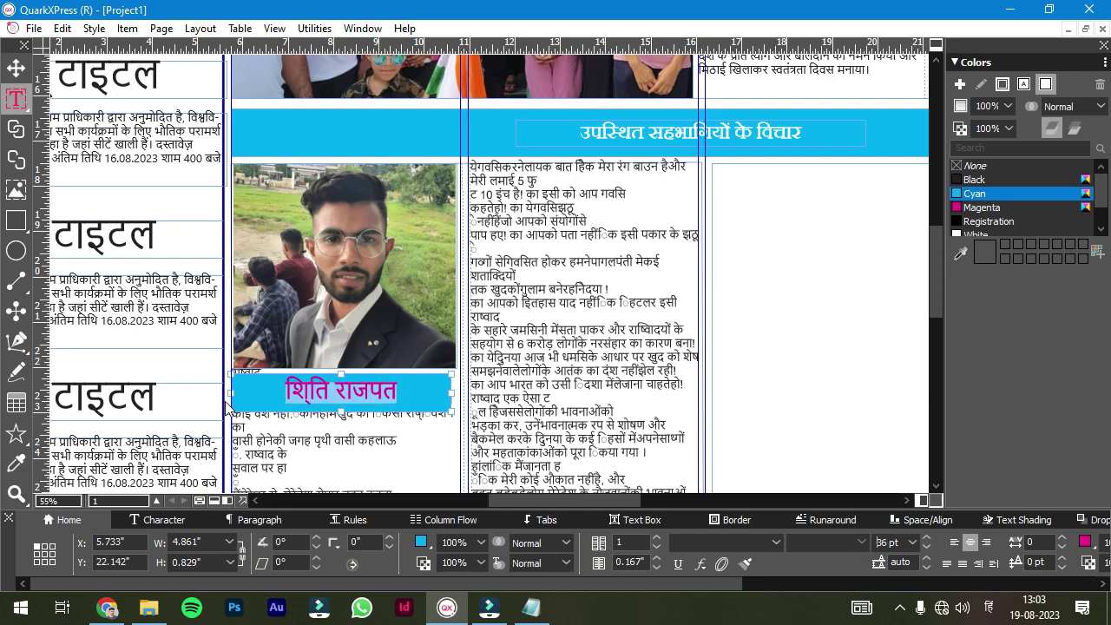
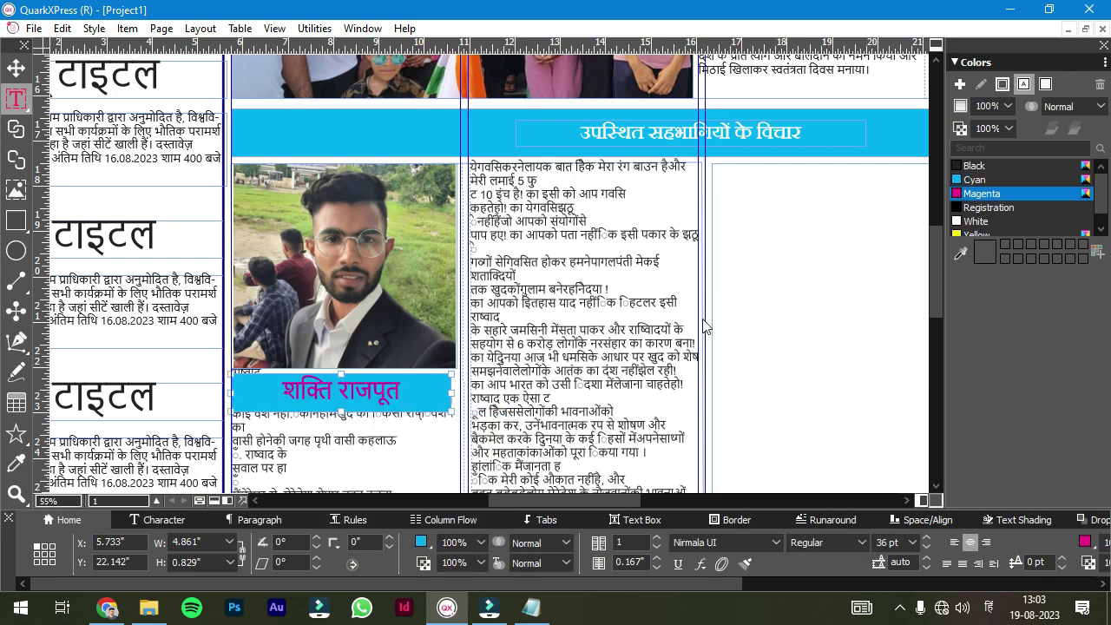
left_click(976, 221)
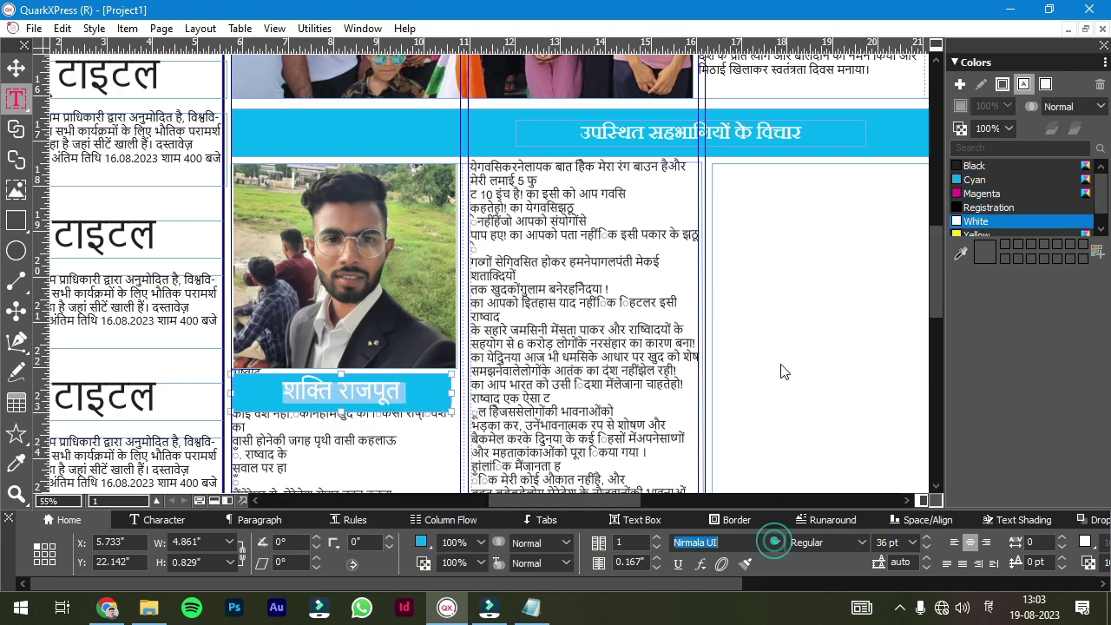
type("ap")
key("Return")
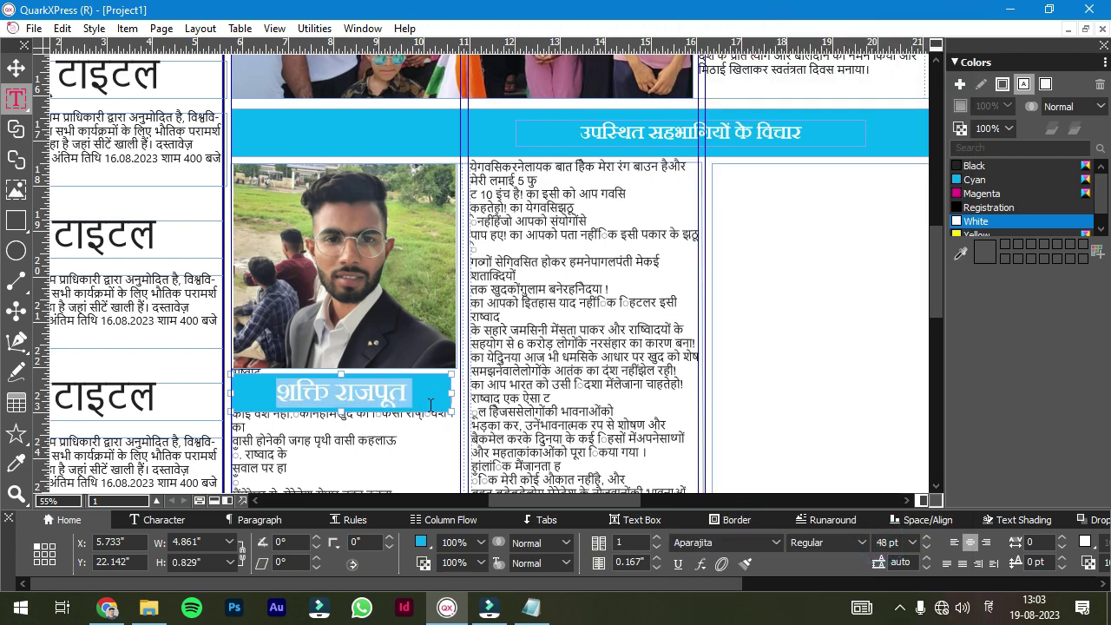
left_click(430, 406)
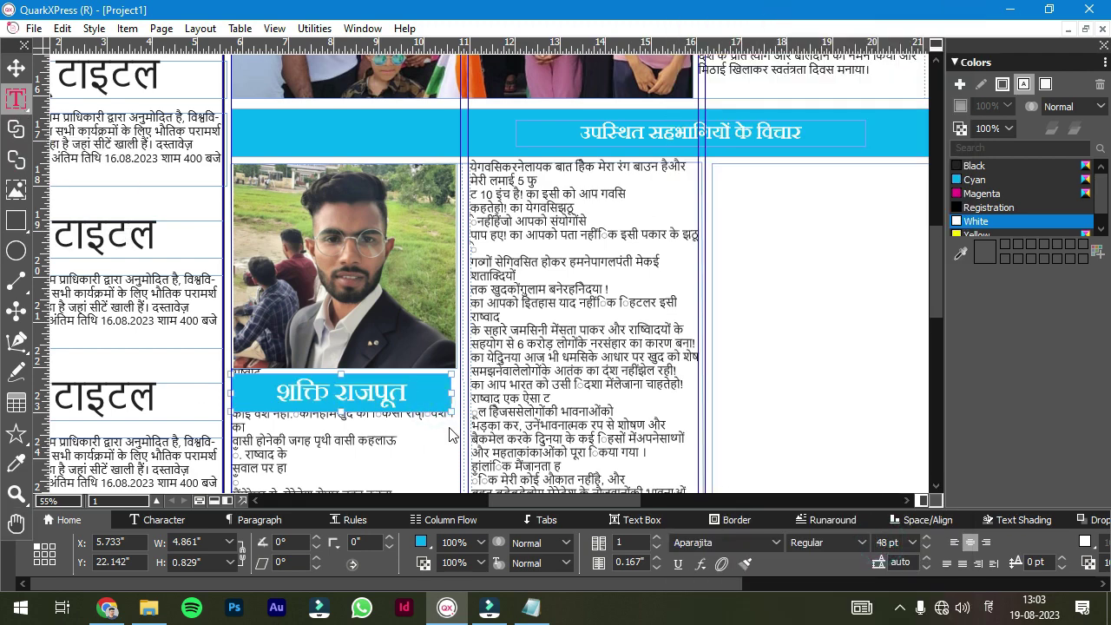
- Fill the box below with magenta and type 'vidyarthi jansanchar vibhag', vertically centred
left_click(448, 436)
key("Escape")
left_click(960, 209)
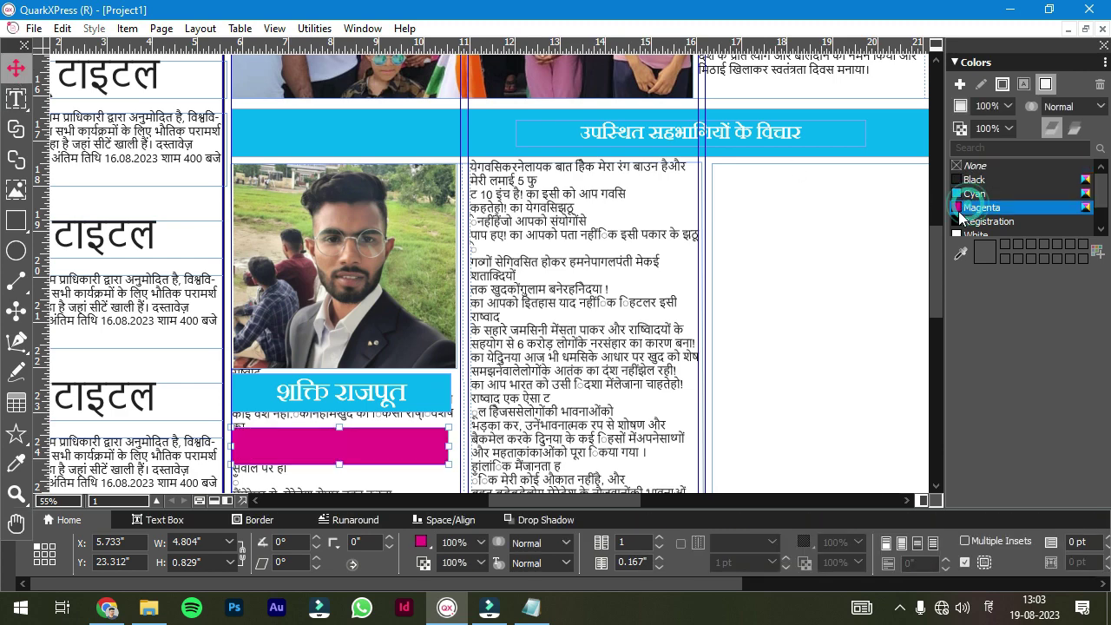
double_click(309, 444)
type("vidyarthi jans")
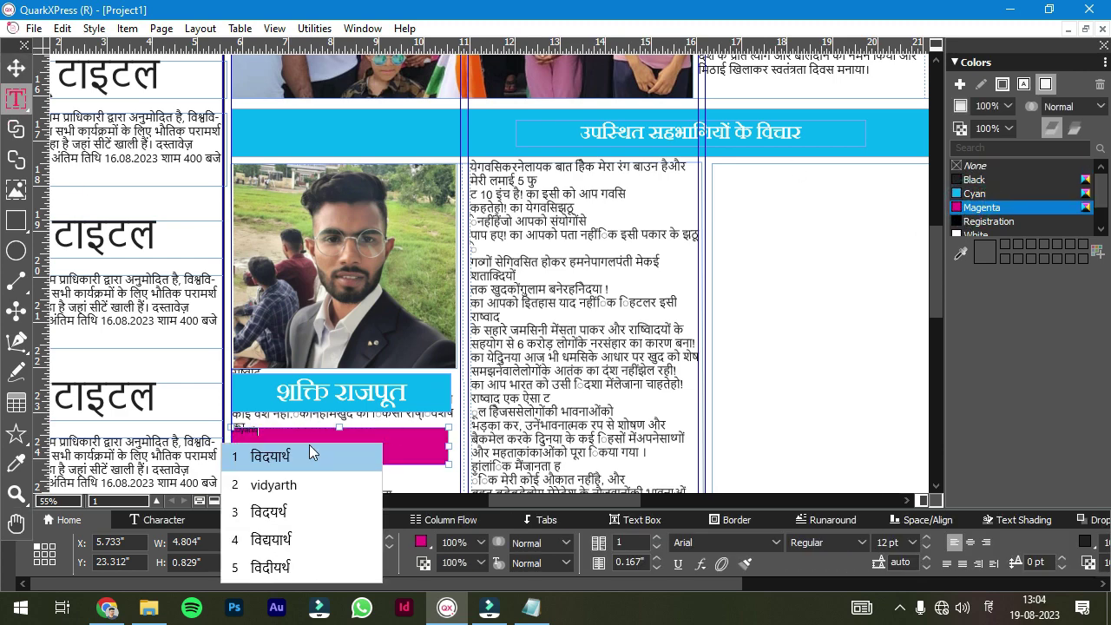
type("anchar vibhag")
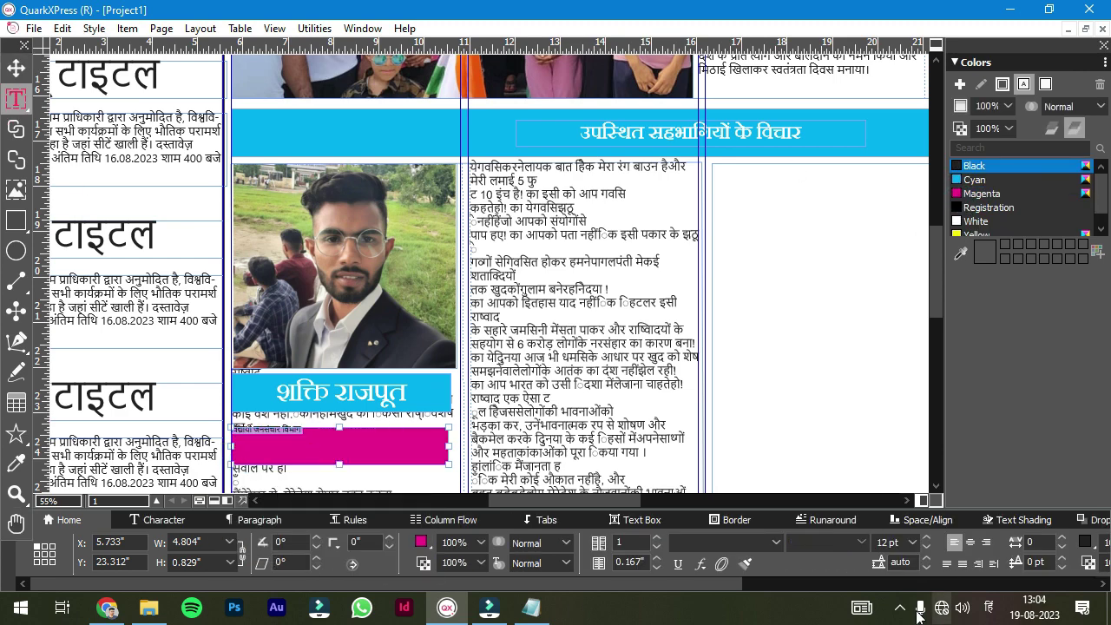
left_click(15, 69)
left_click(917, 543)
- Make the department line in the magenta box white
key("ctrl+a")
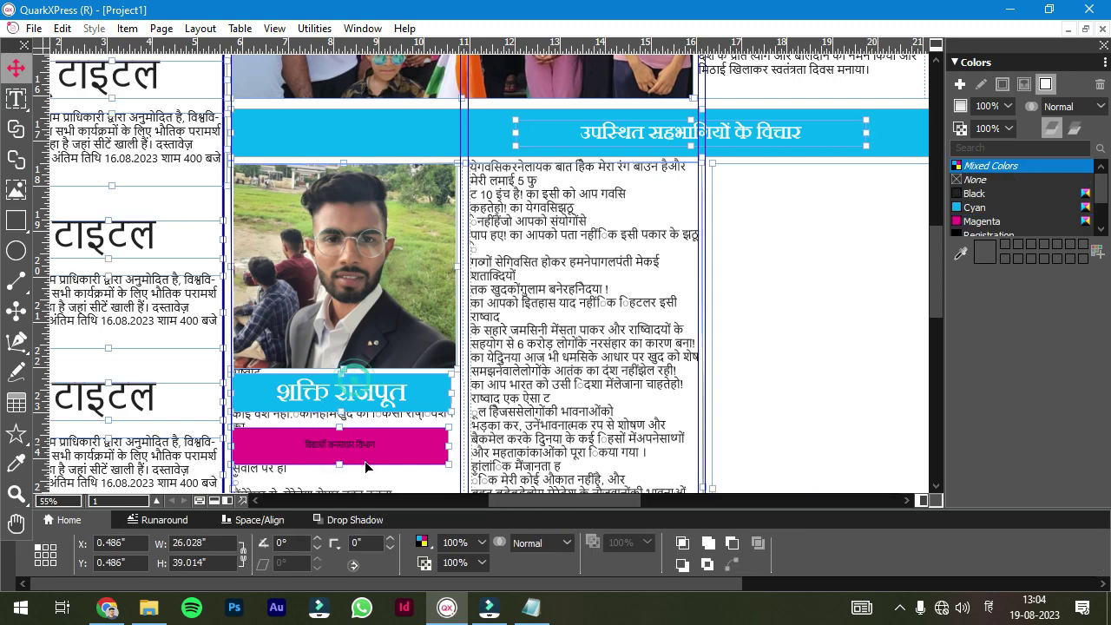
key("t")
triple_click(340, 444)
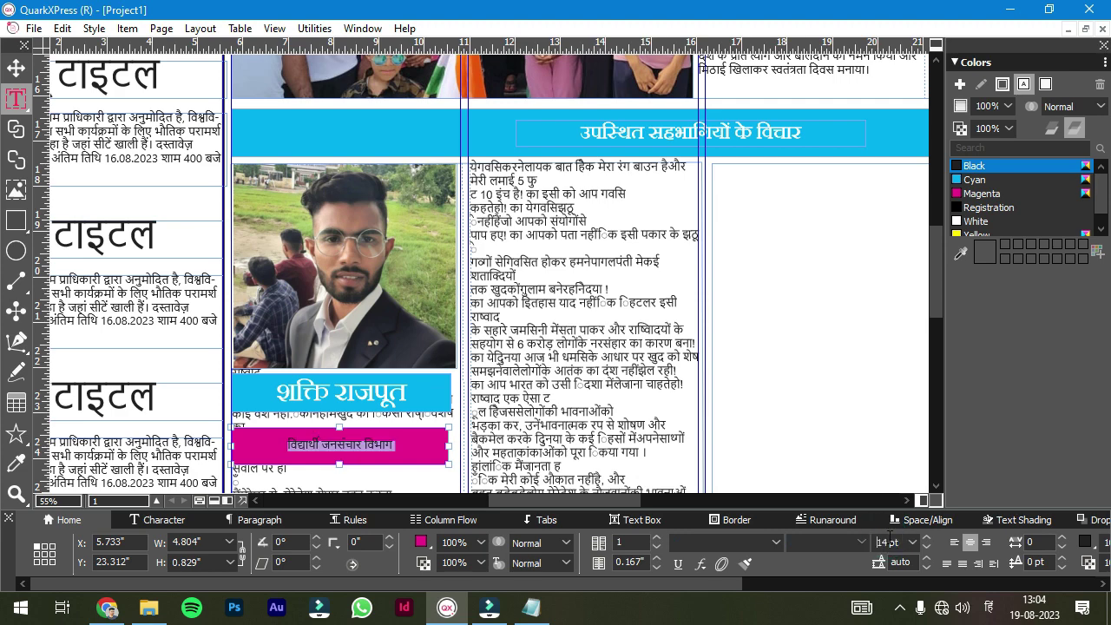
left_click(1013, 223)
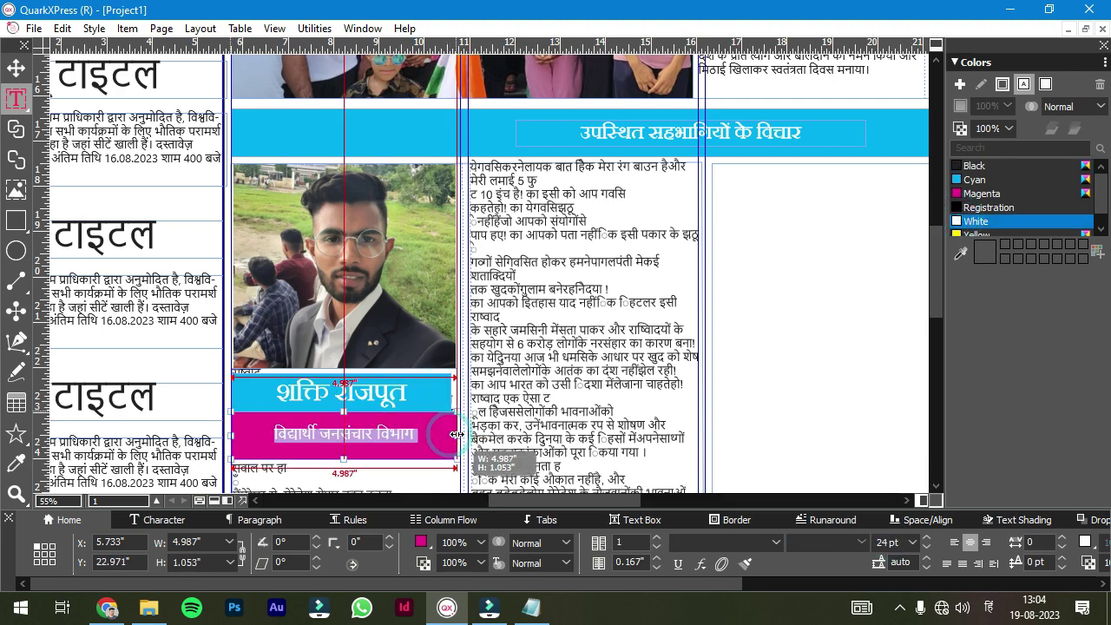
- Widen the portrait photo to match the width of the caption boxes
left_click(440, 401)
scroll(441, 406, "up", 3)
left_click(439, 330)
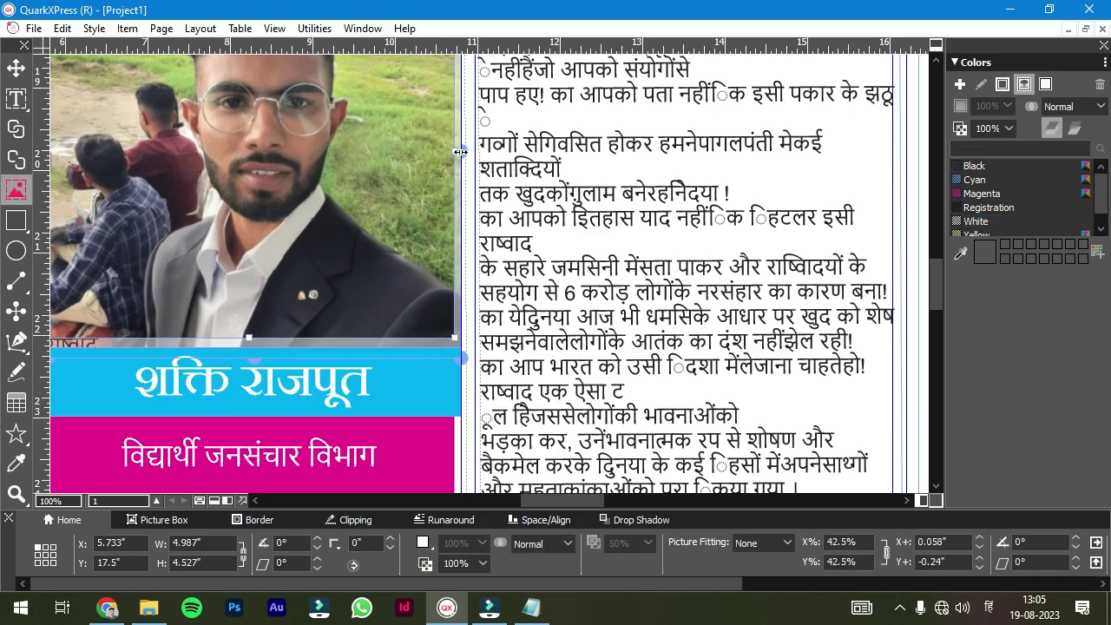
key("v")
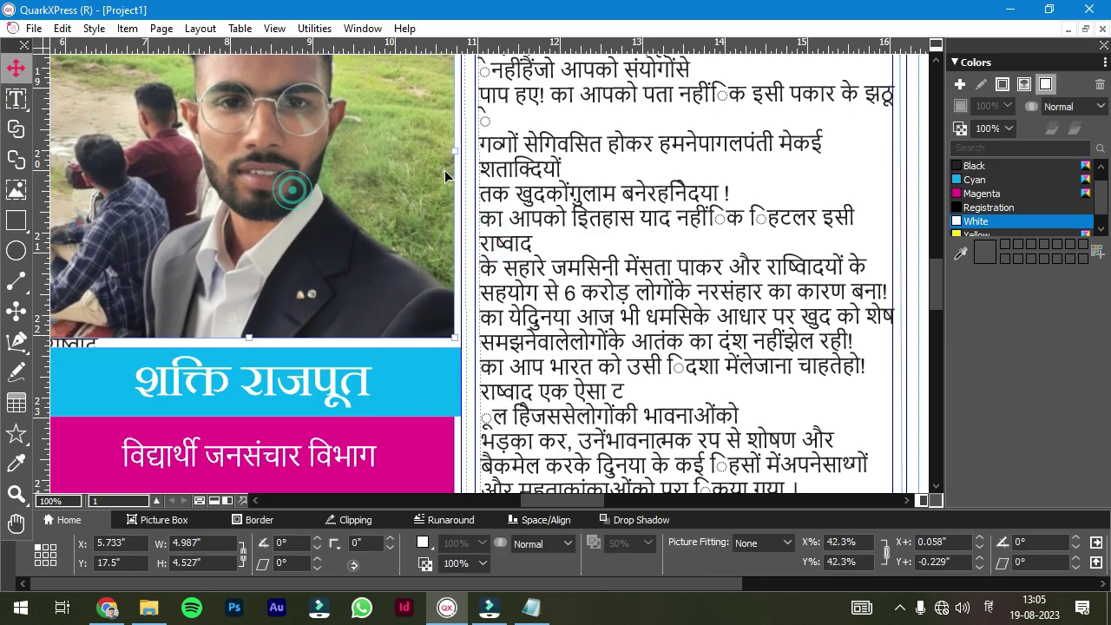
left_click_drag(454, 152, 467, 152)
scroll(452, 426, "down", 3)
- Adjust the long article text box so it lines up with the captions
left_click(397, 253)
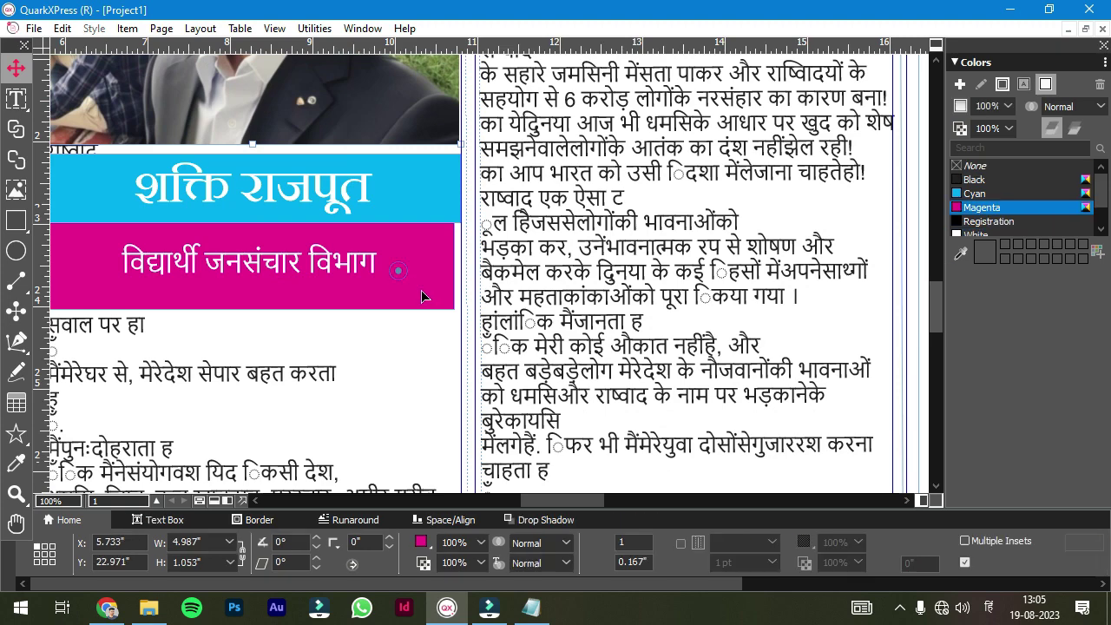
scroll(475, 347, "left", 5)
double_click(474, 406)
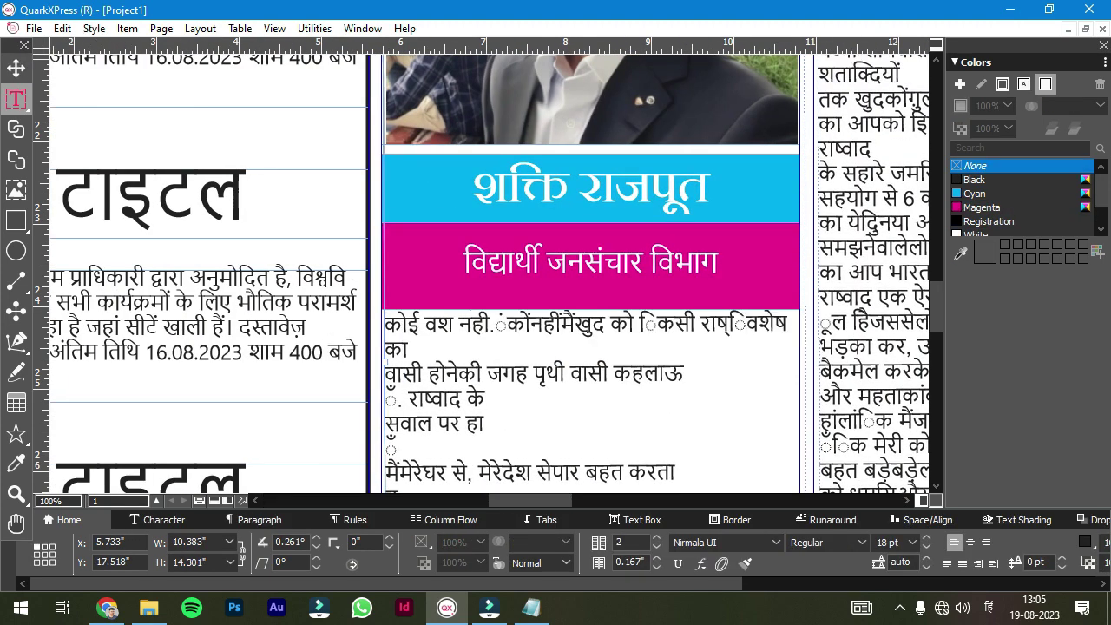
scroll(474, 406, "down", 5)
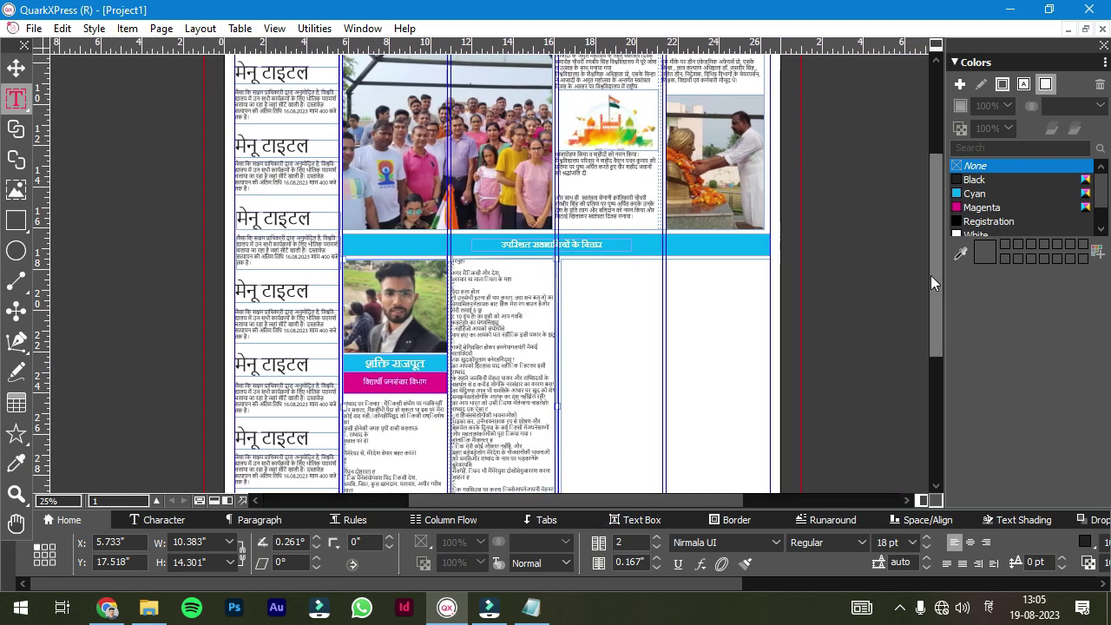
left_click_drag(930, 275, 941, 331)
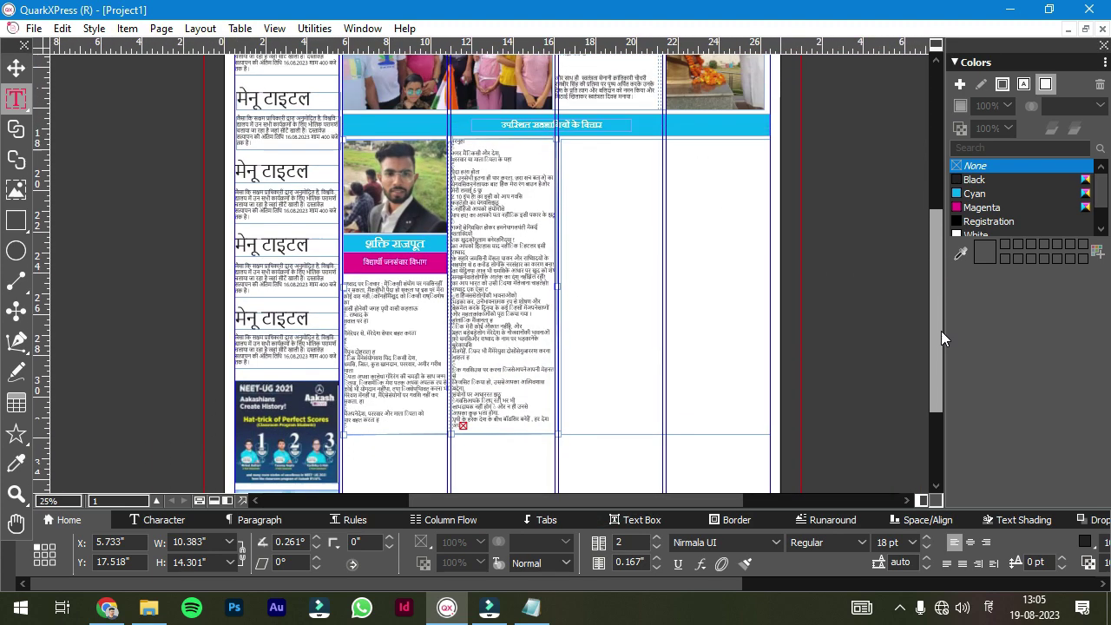
- Draw a photo frame at the top of the third column and stretch the empty text box left
key("r")
left_click(610, 215)
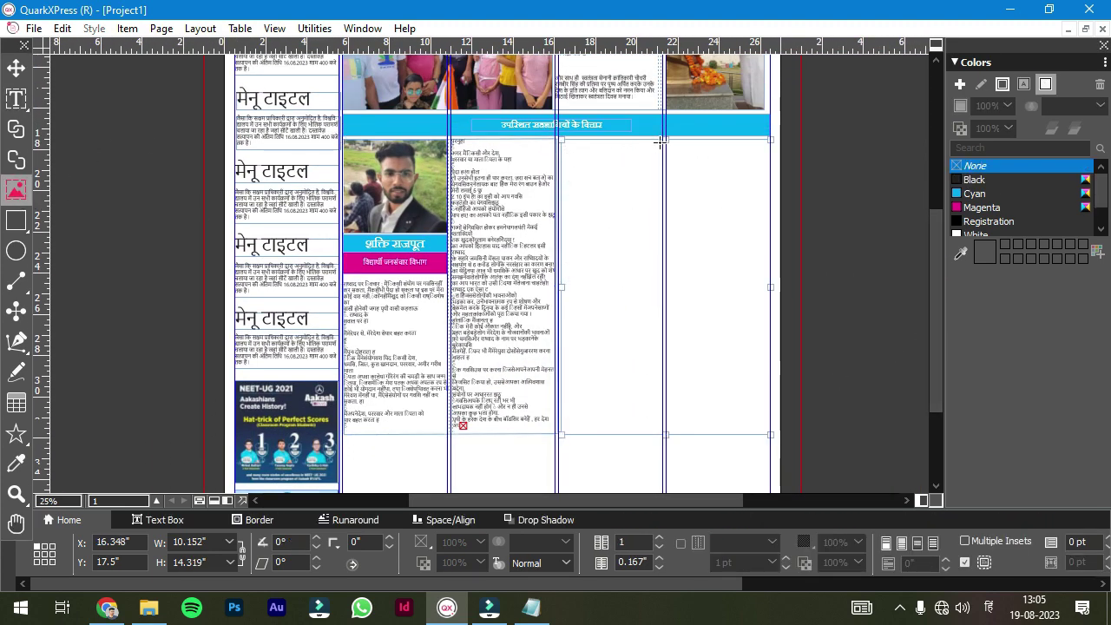
left_click_drag(660, 141, 562, 233)
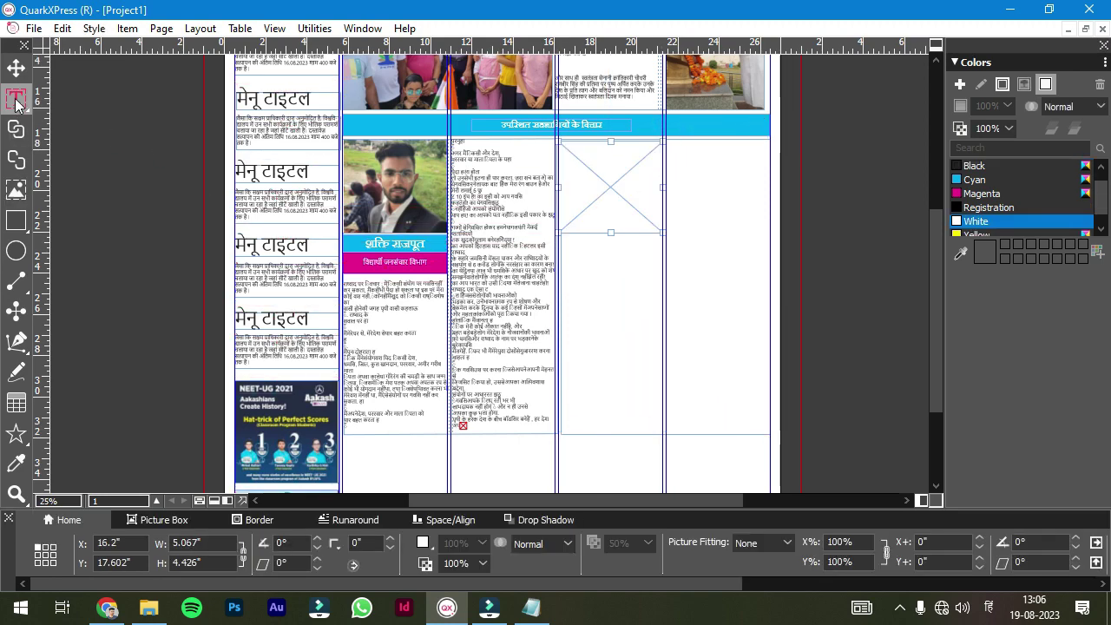
left_click(16, 102)
left_click(637, 255)
scroll(490, 201, "up", 1)
left_click_drag(496, 208, 487, 218)
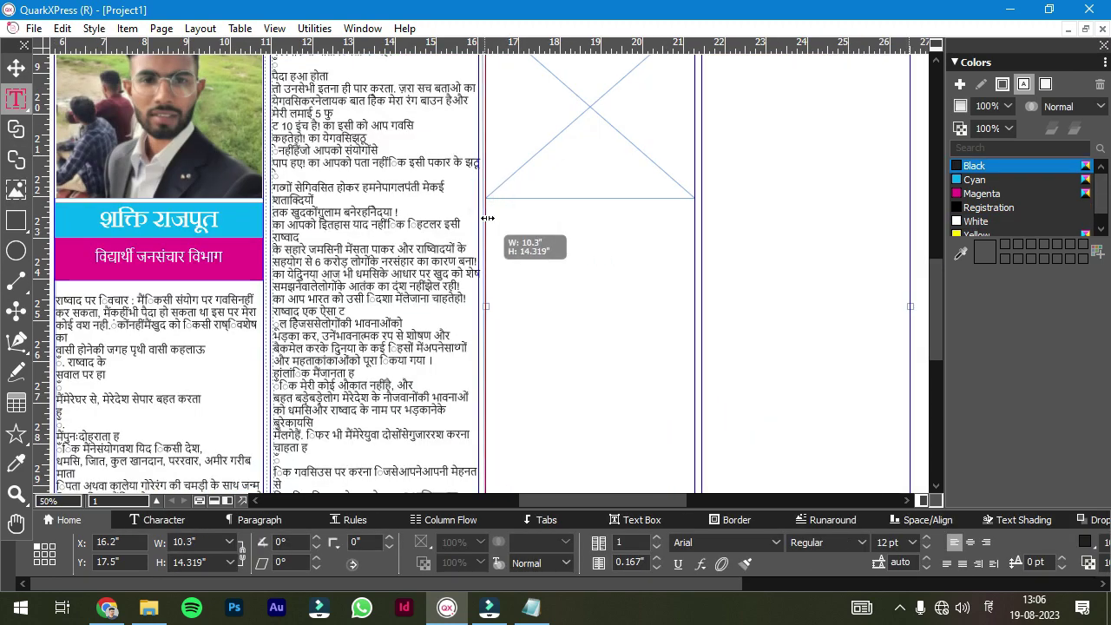
left_click(665, 205)
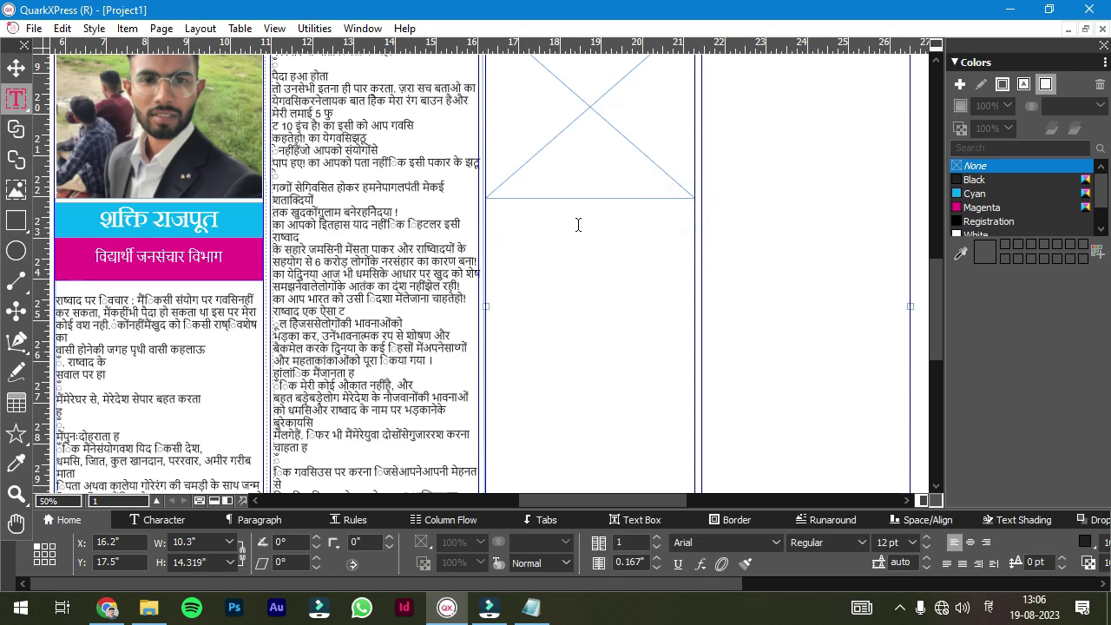
- Draw two caption boxes under the photo frame and convert the upper one to a text box
key("b")
left_click_drag(486, 203, 694, 237)
left_click_drag(498, 252, 694, 287)
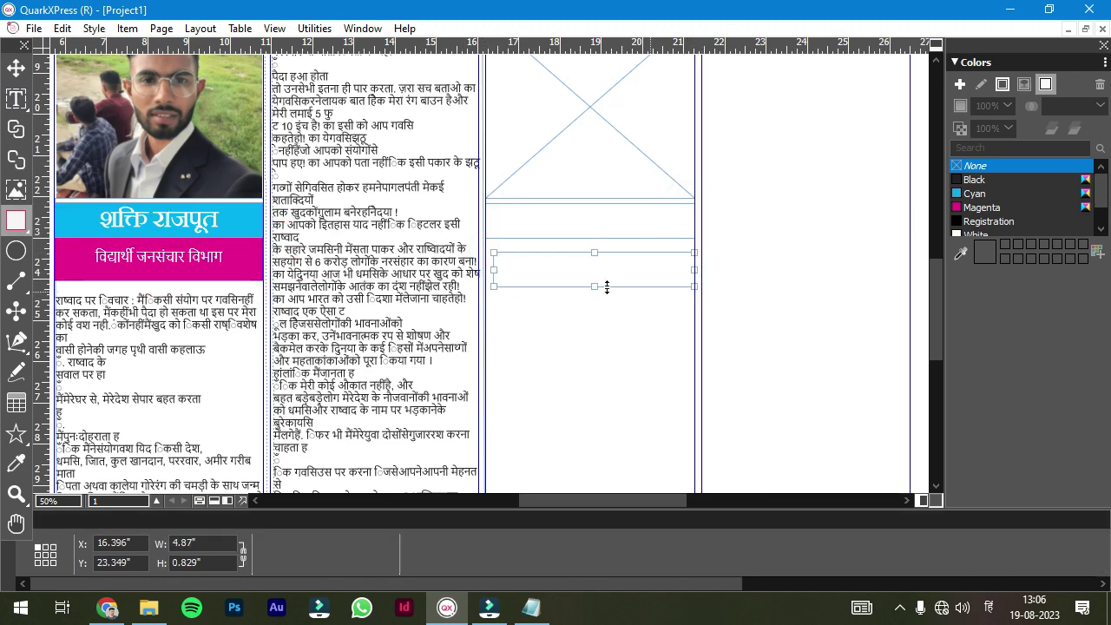
right_click(577, 219)
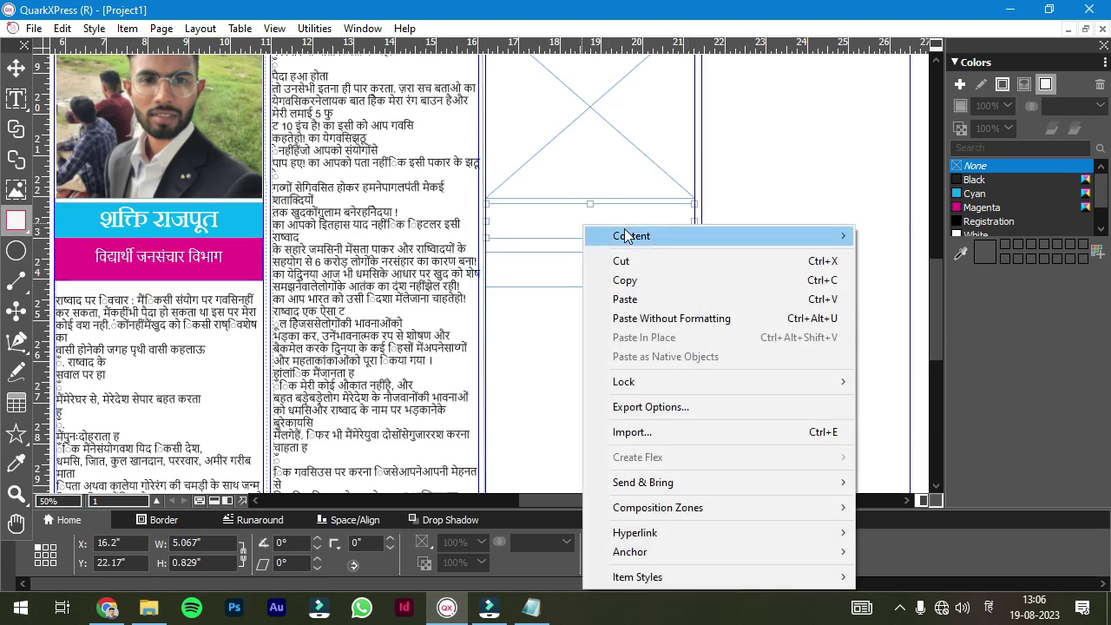
left_click(877, 247)
- Enter the second participant's name in the upper caption, centred, in 48 pt Aparajita
left_click(15, 98)
left_click(527, 222)
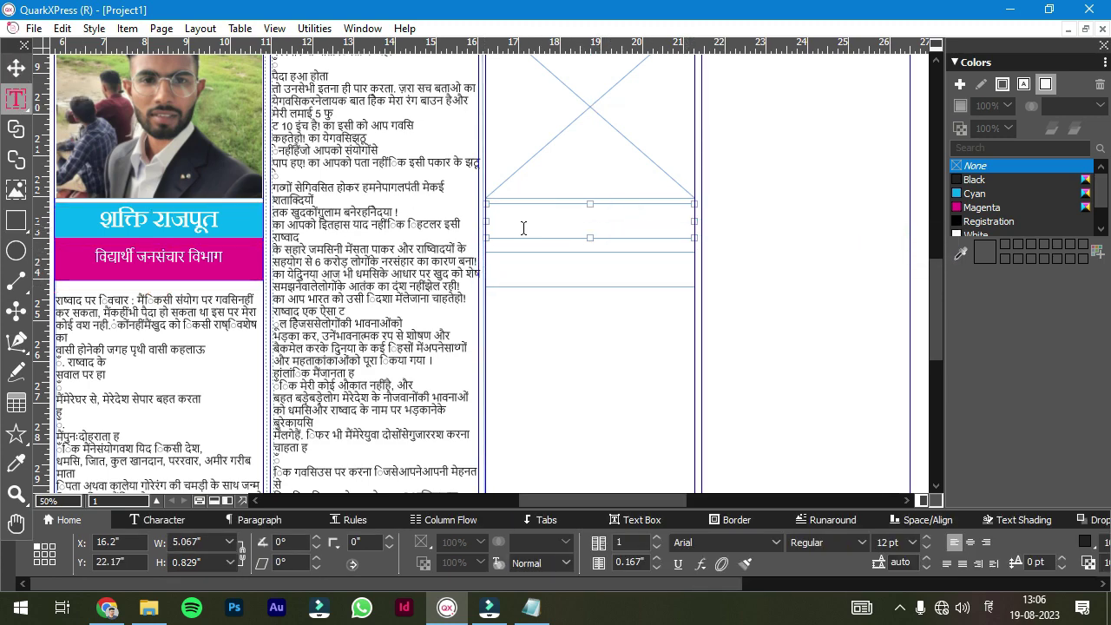
key("ctrl+a")
left_click(971, 542)
left_click(903, 556)
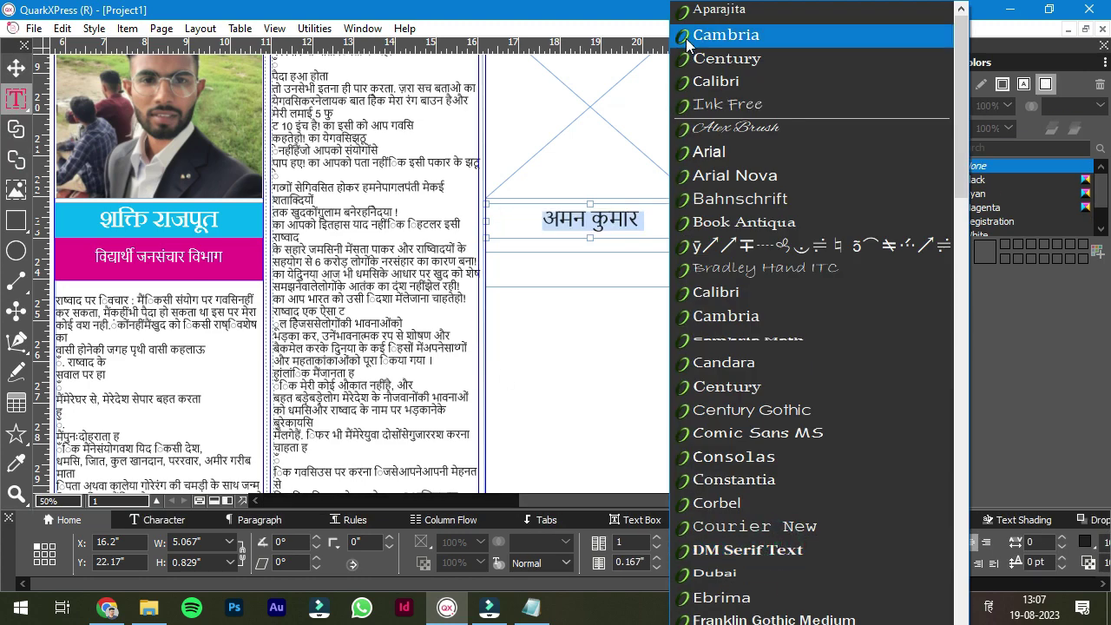
type("48")
key("Return")
- Type 'शिक्षा व्यवसायी' into the lower caption box
left_click(520, 268)
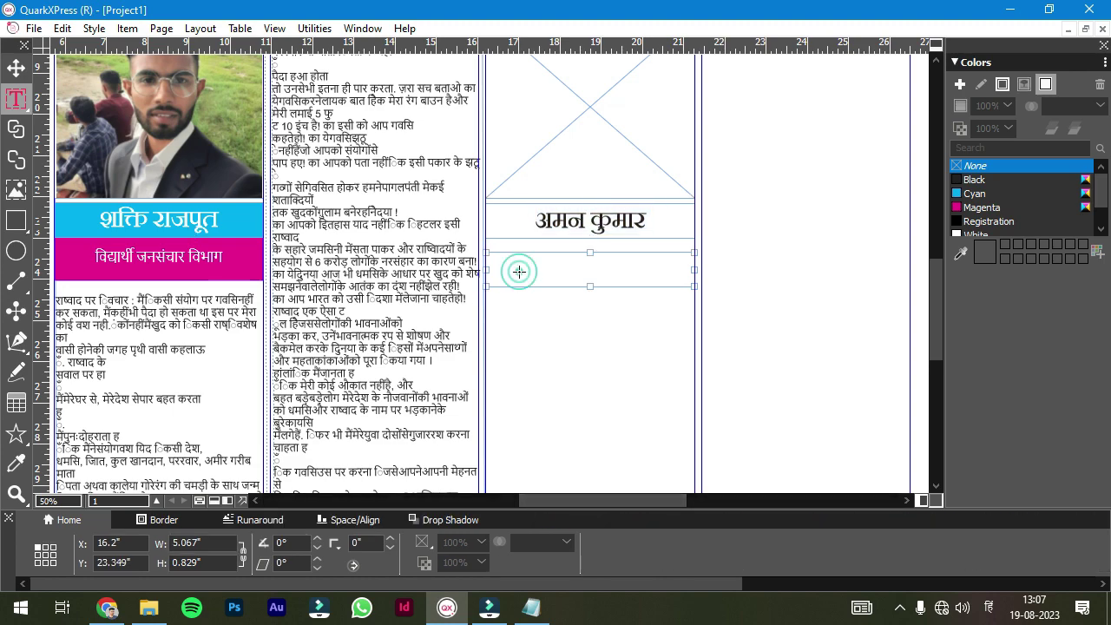
right_click(520, 271)
left_click(529, 280)
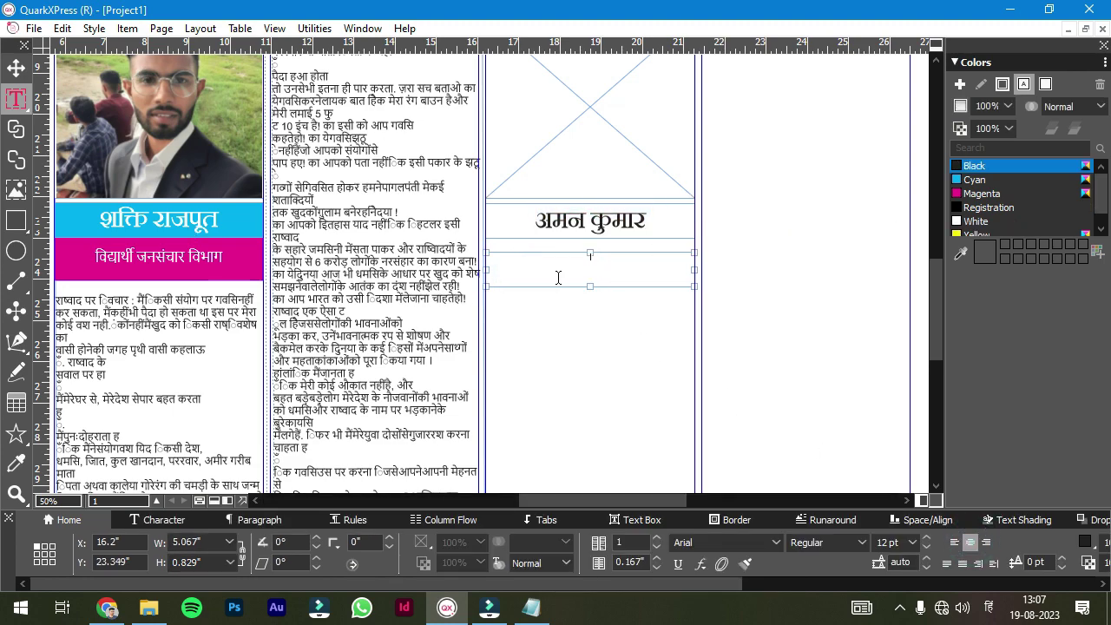
type("शिक्षा व्यवसायी")
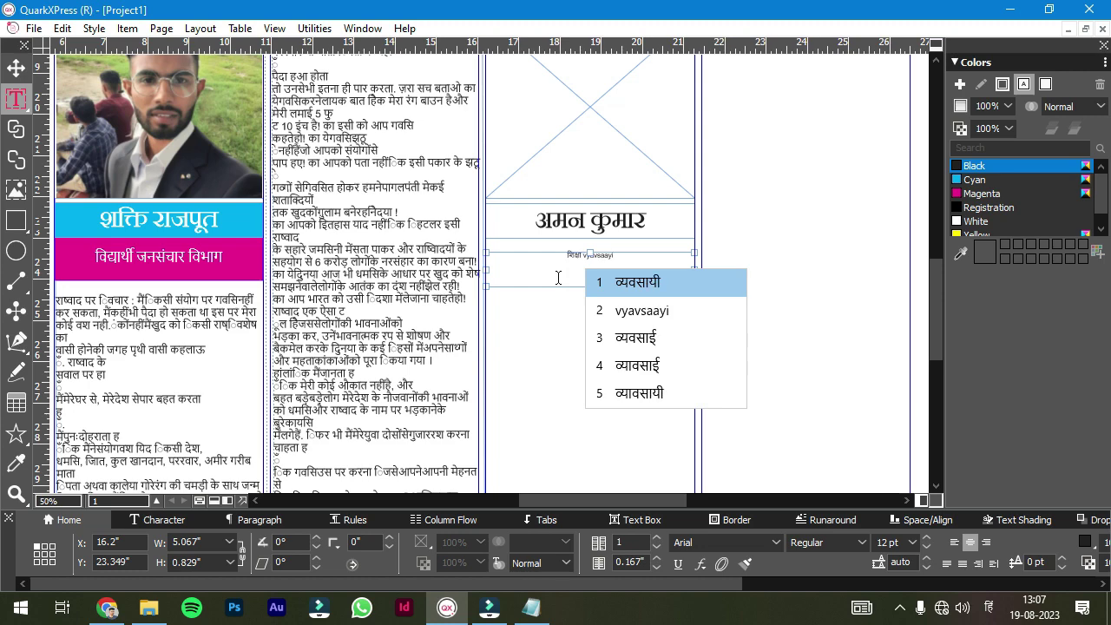
- Fill the name box cyan and the lower caption magenta, with white caption text
key("Escape")
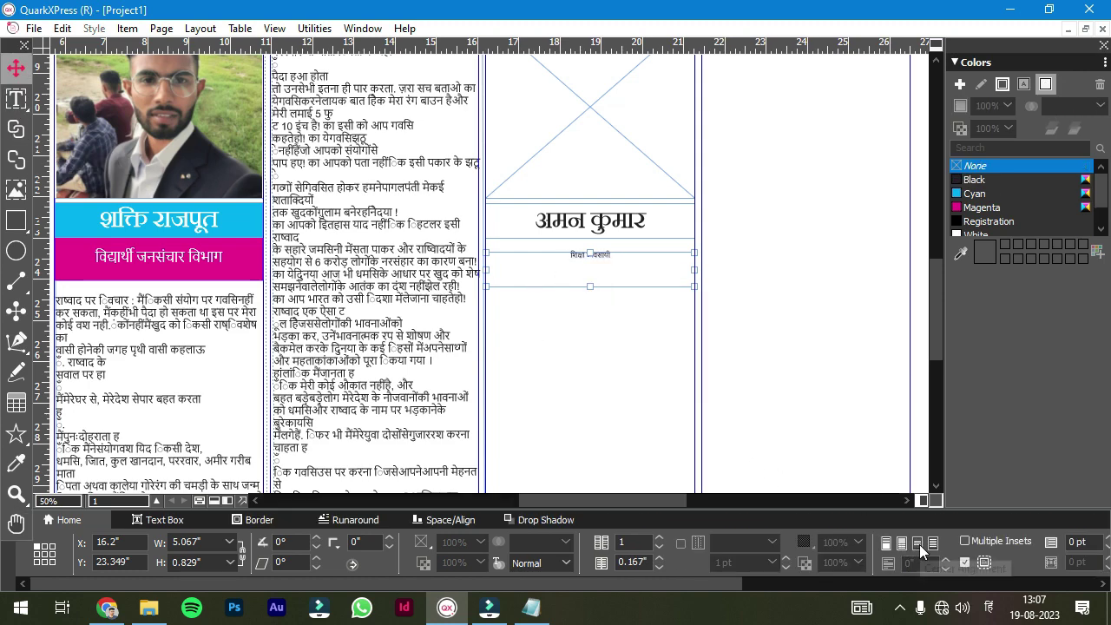
left_click(973, 193)
left_click(686, 273)
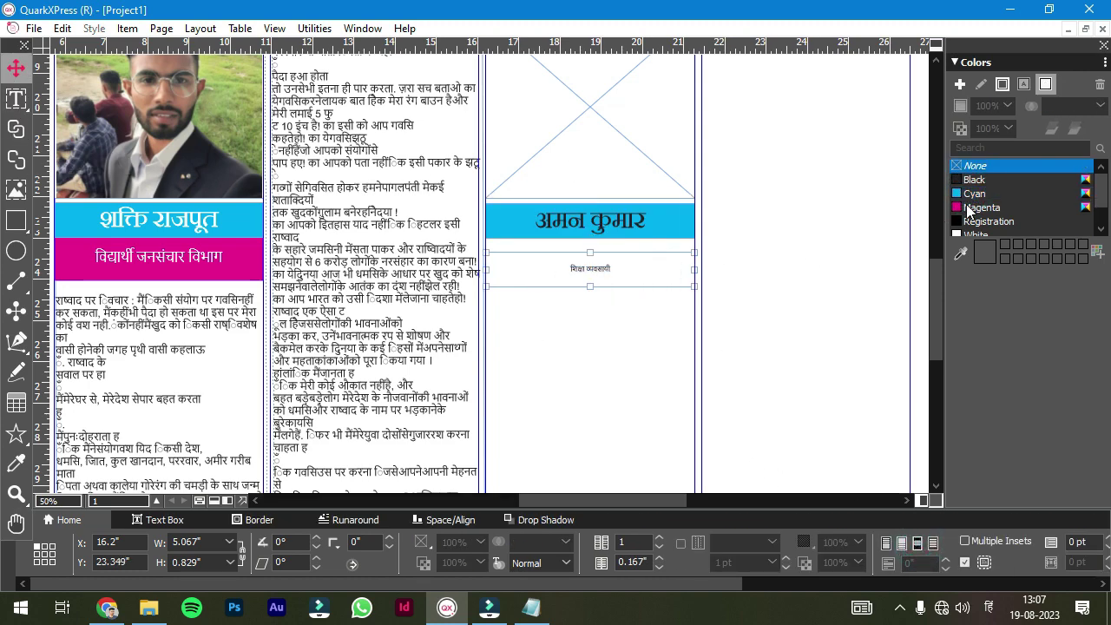
left_click(975, 207)
key("t")
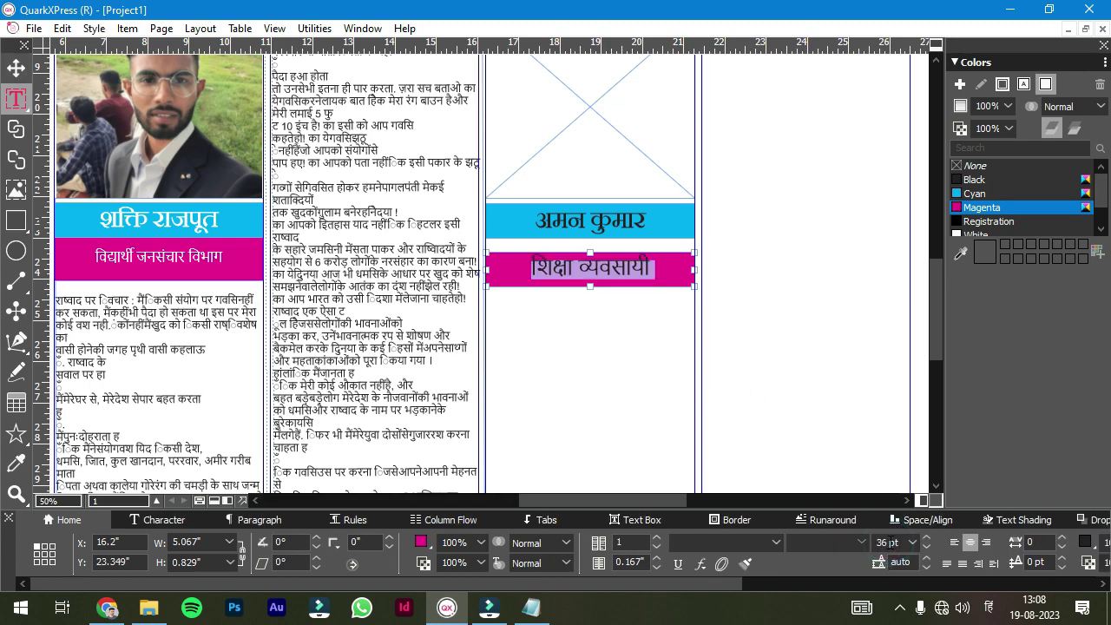
scroll(975, 209, "down", 1)
left_click(975, 221)
left_click(975, 192)
double_click(609, 273)
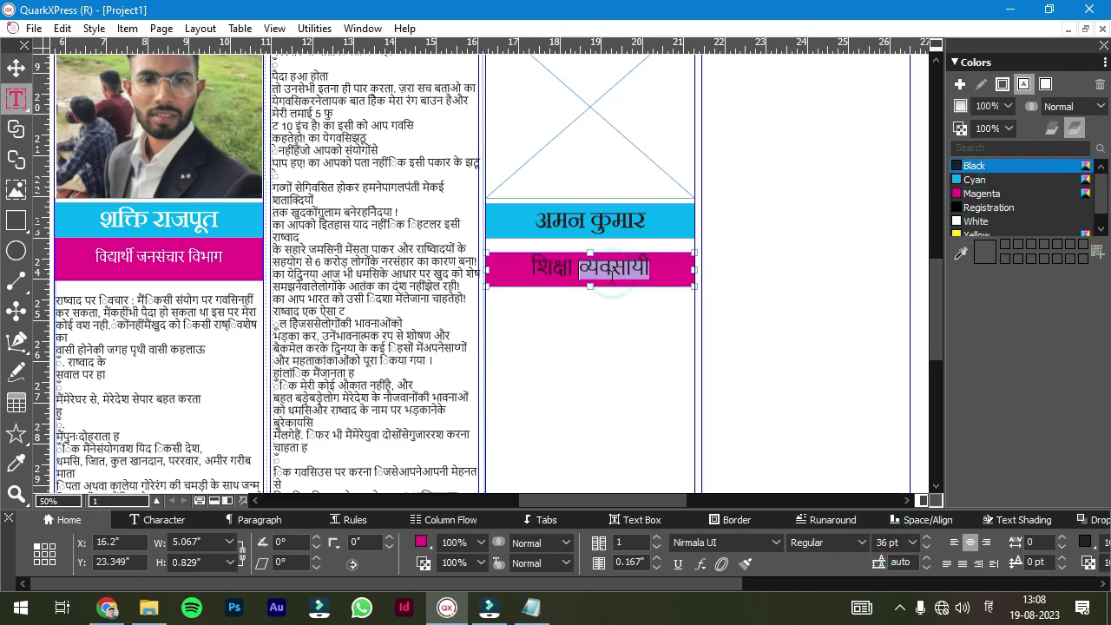
left_click(961, 223)
left_click(744, 295)
- Import the second participant's portrait photo into the empty frame
scroll(822, 253, "down", 2)
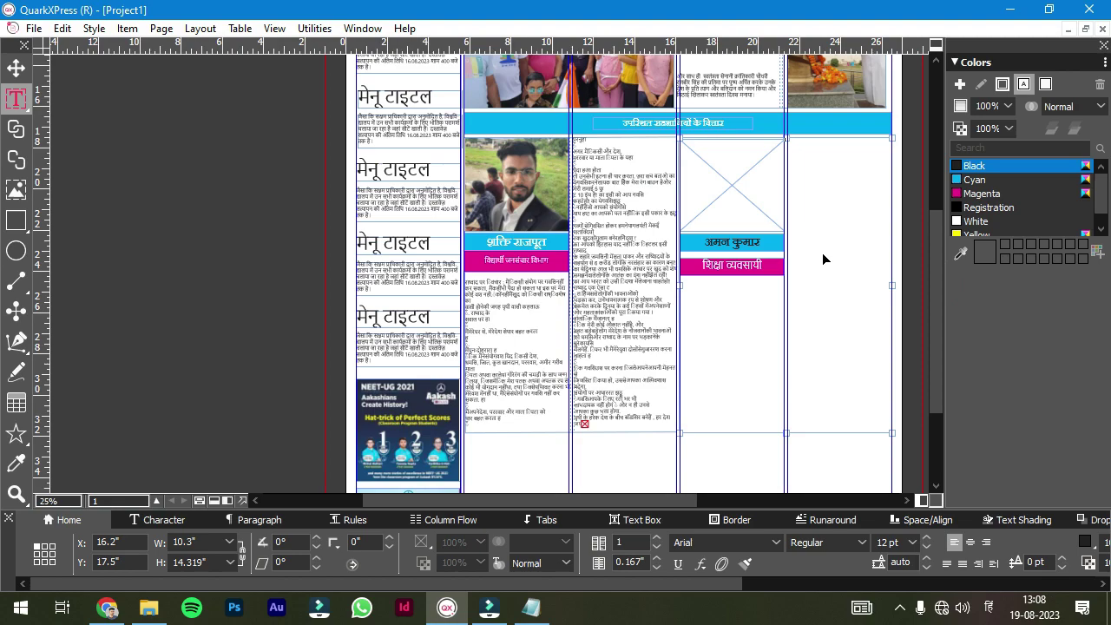
left_click(734, 190)
right_click(733, 190)
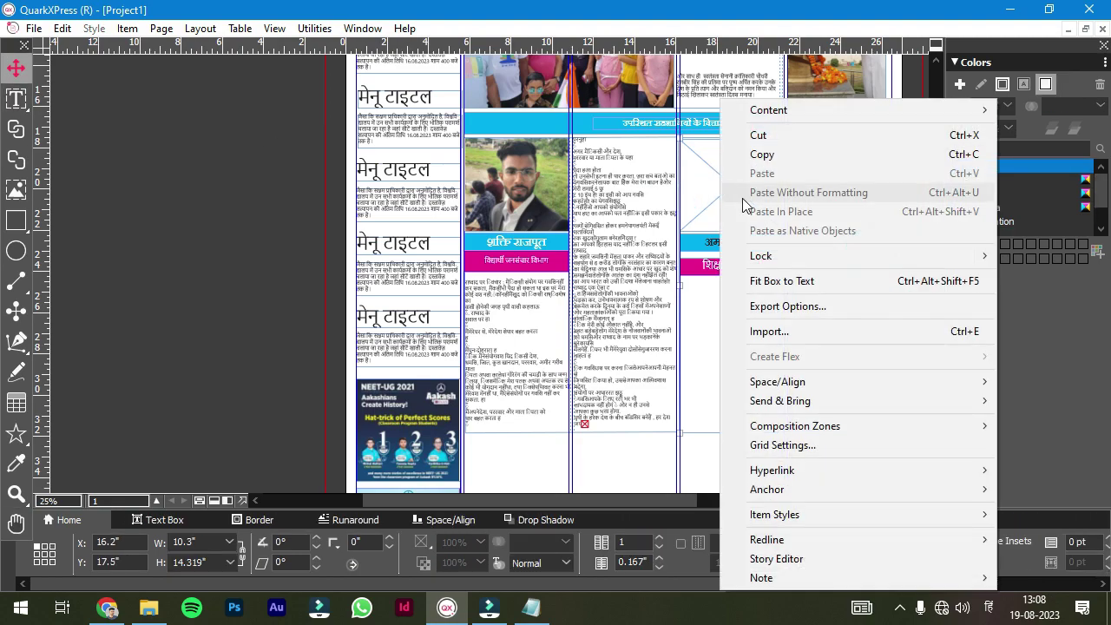
left_click(769, 329)
double_click(448, 234)
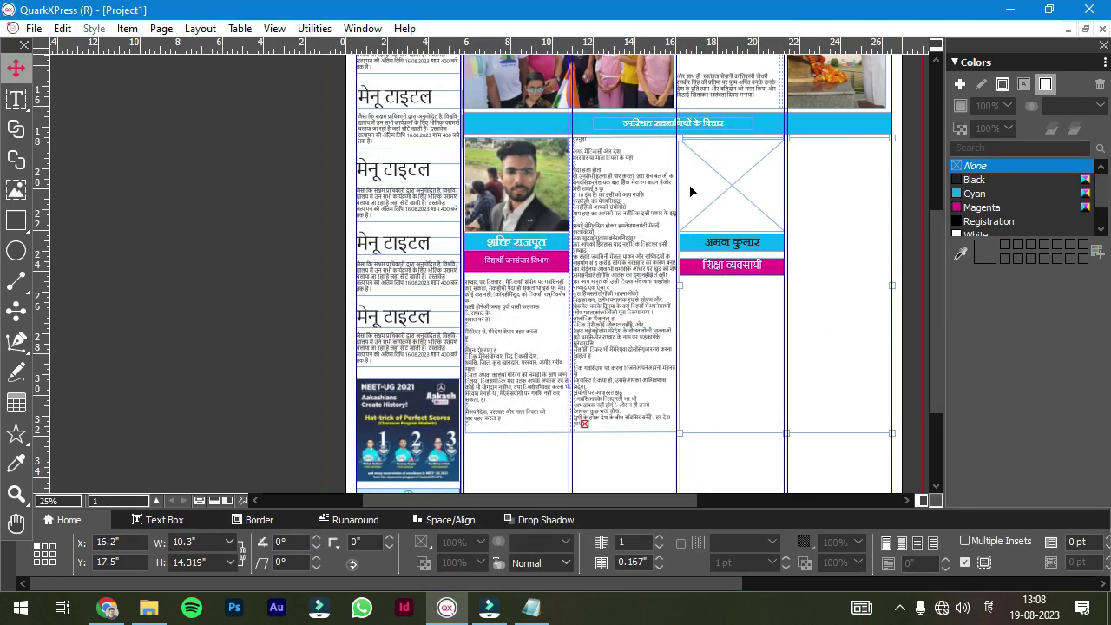
right_click(701, 165)
- Scale the second portrait to fit its frame and nudge both caption boxes up beneath it
left_click(747, 367)
left_click_drag(696, 249, 810, 341)
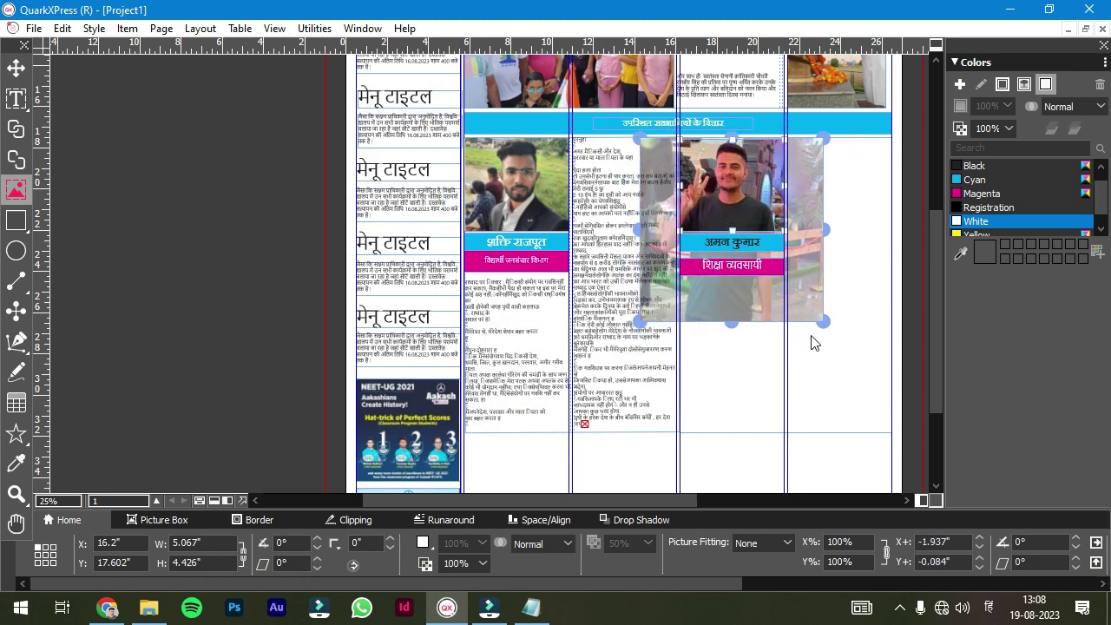
key("ctrl+alt+shift+f")
left_click(743, 295)
scroll(744, 295, "up", 5)
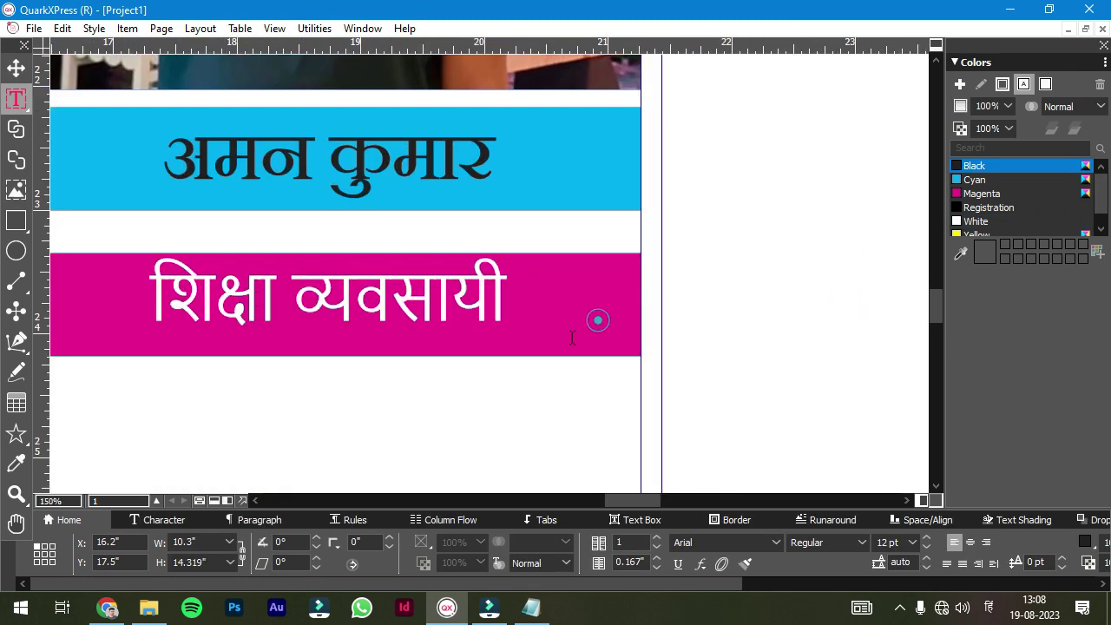
key("Escape")
scroll(595, 511, "left", 3)
left_click(330, 199)
key("Up")
key("Up")
key("Up")
key("Up")
key("Up")
key("Up")
key("Up")
key("Up")
key("Up")
key("Up")
left_click(340, 264)
key("Up")
key("Up")
key("Up")
key("Up")
key("Up")
key("Up")
key("Up")
key("Up")
key("Up")
key("Up")
key("Up")
key("Up")
key("Up")
key("Up")
key("Up")
key("Up")
key("Up")
key("Up")
key("Up")
key("Up")
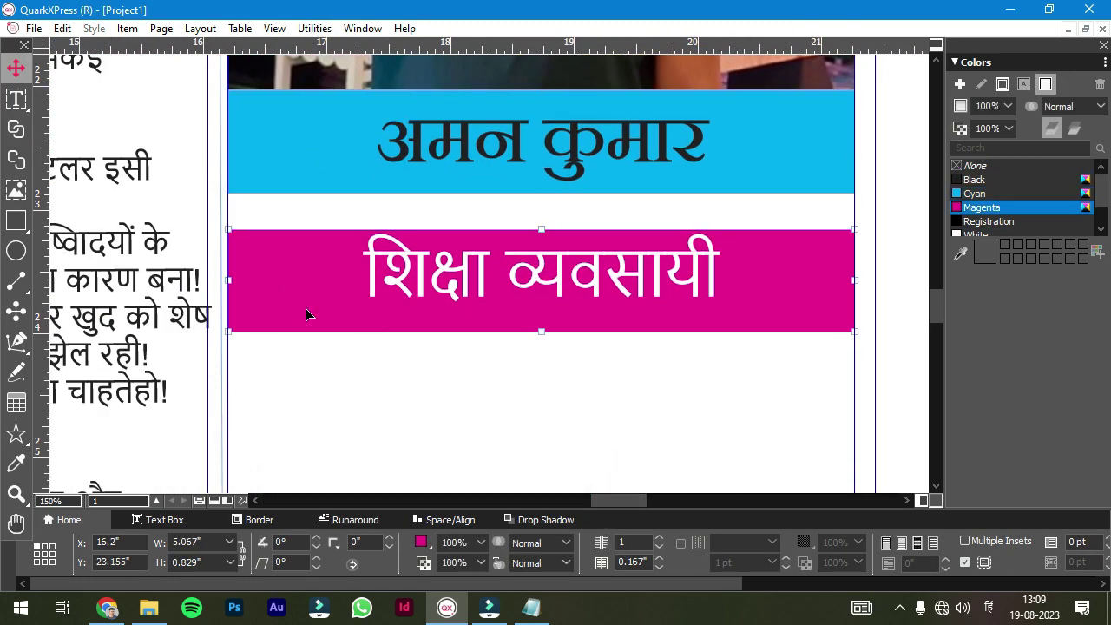
- Convert the empty box below the magenta caption into a text box
scroll(582, 417, "down", 5)
scroll(581, 417, "down", 3)
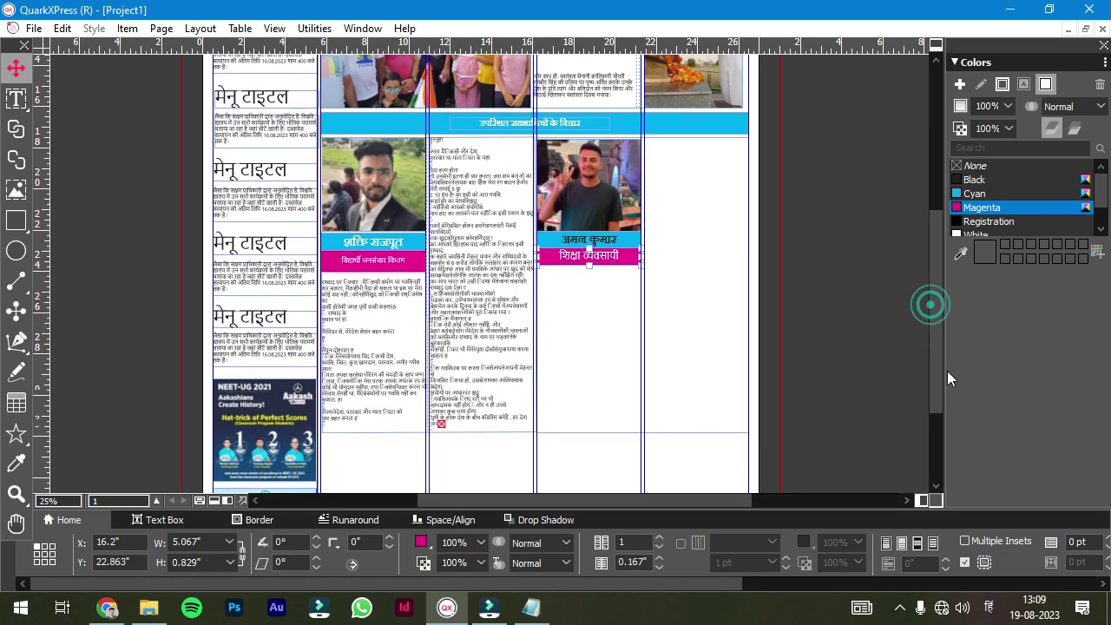
right_click(588, 291)
left_click(945, 129)
- Open the 'visitor views 2' text file and paste its opinion text into the rightmost column
left_click(125, 592)
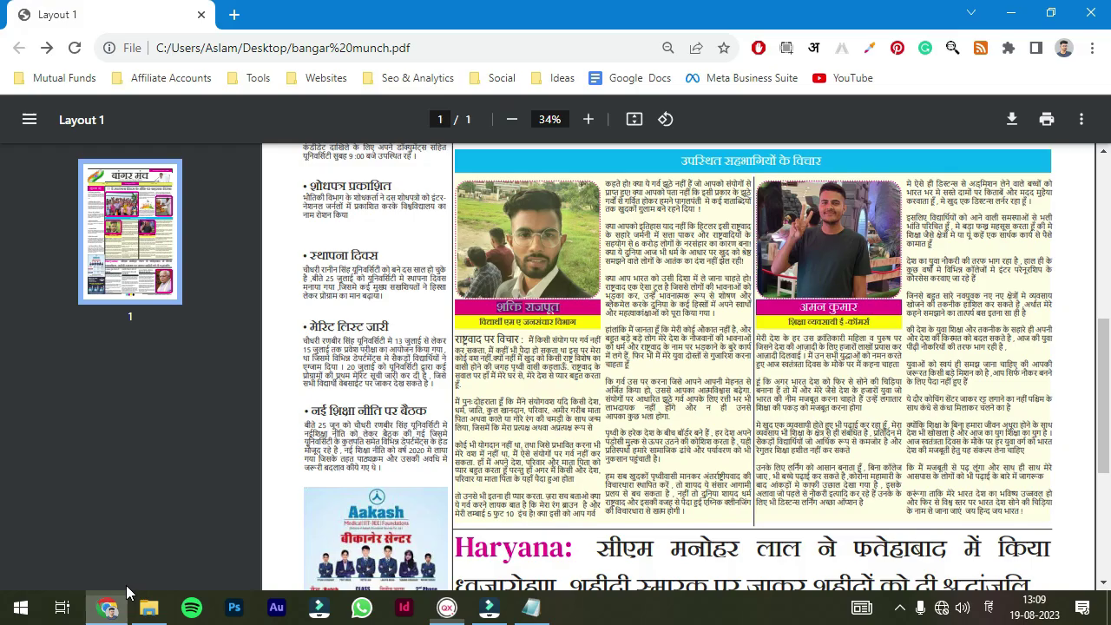
left_click(489, 607)
left_click(148, 608)
double_click(203, 247)
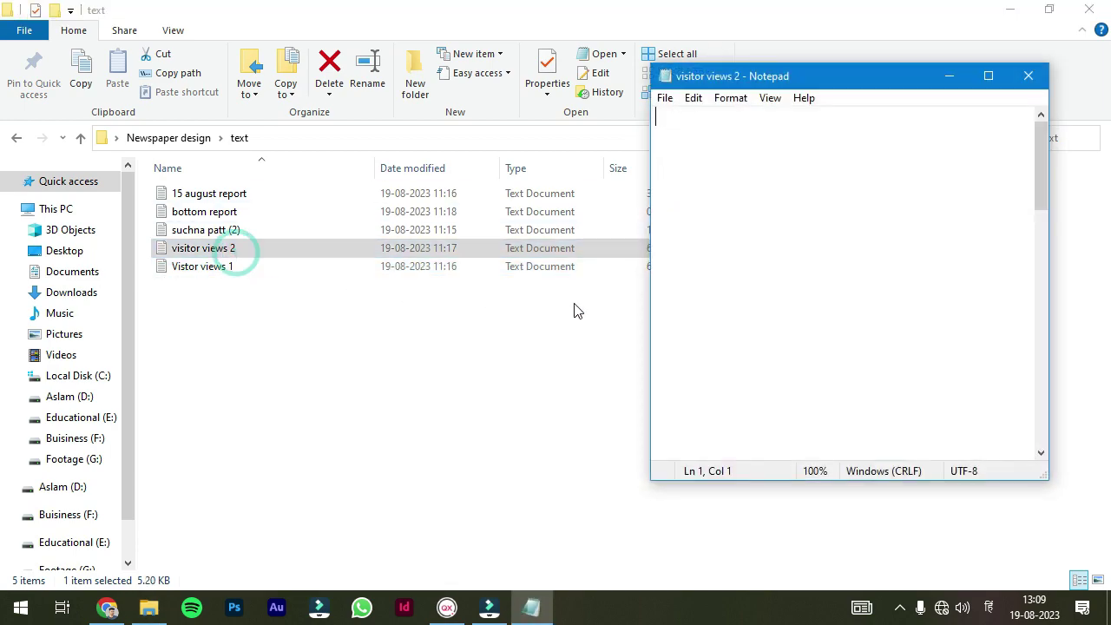
left_click(121, 606)
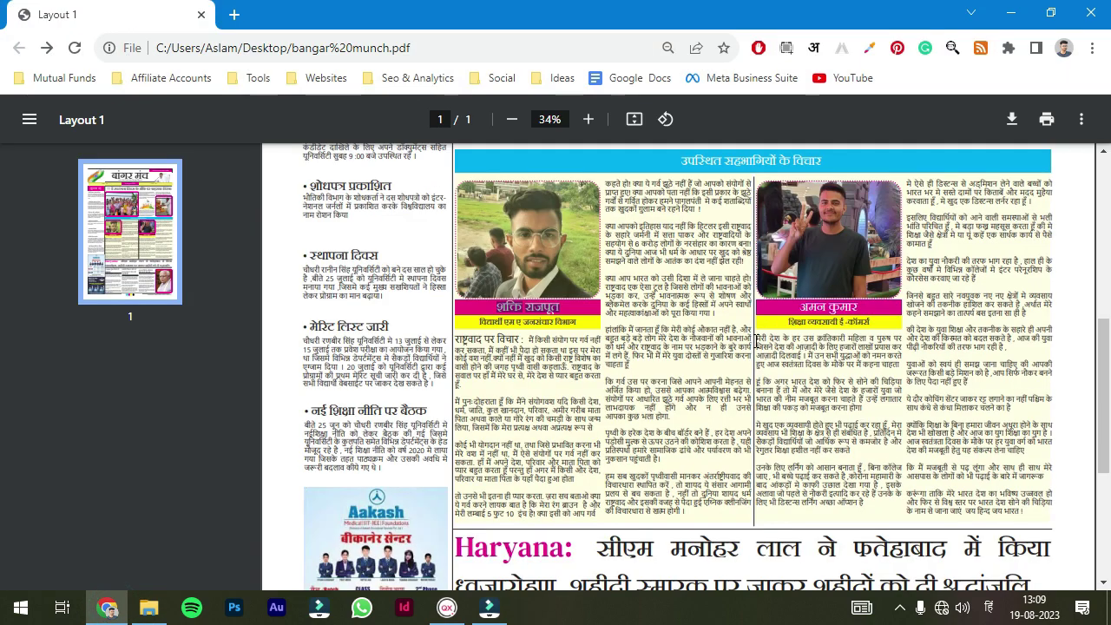
left_click(460, 43)
key("ctrl+v")
left_click(489, 607)
- Paste the second participant's opinion text from the PDF into the box and set it in 2 columns
left_click(590, 318)
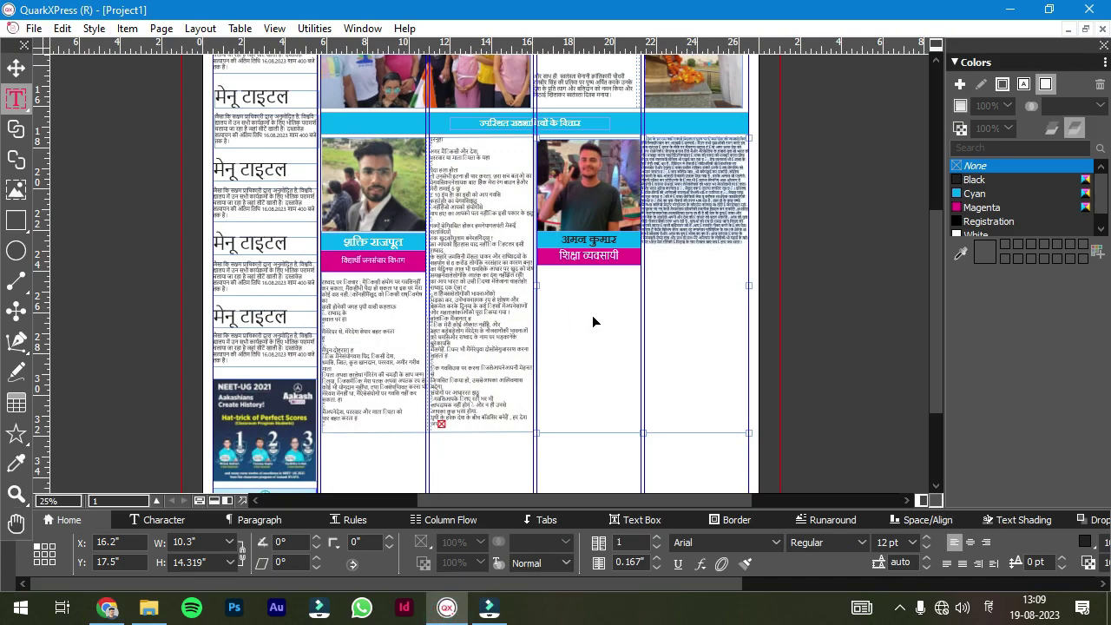
key("alt+Tab")
left_click_drag(755, 341, 1028, 521)
key("ctrl+c")
key("alt+Tab")
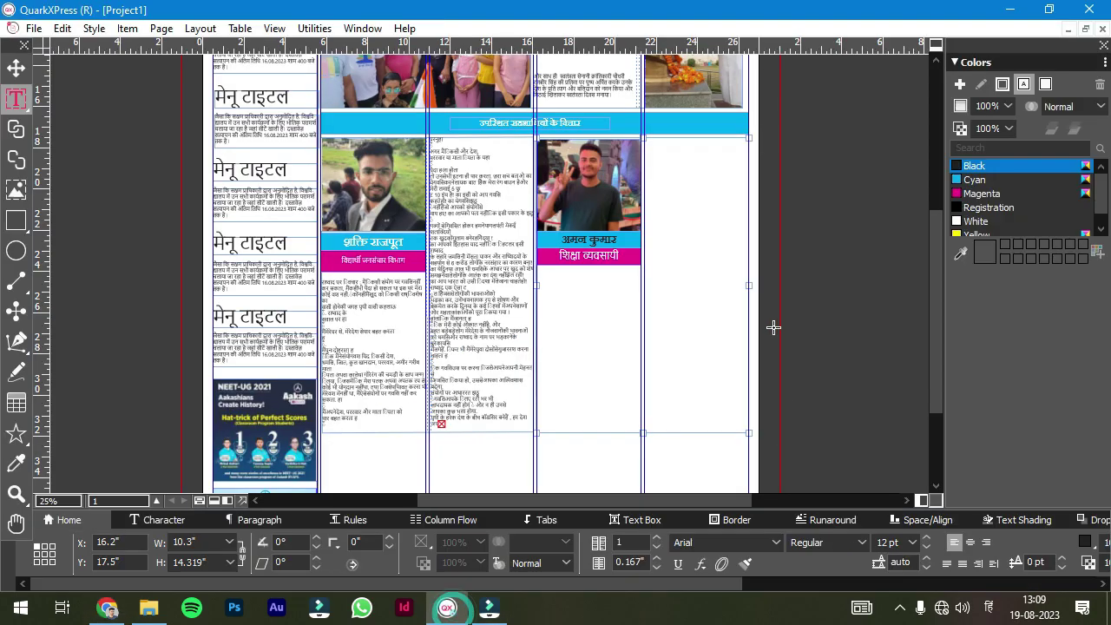
key("ctrl+v")
key("ctrl+a")
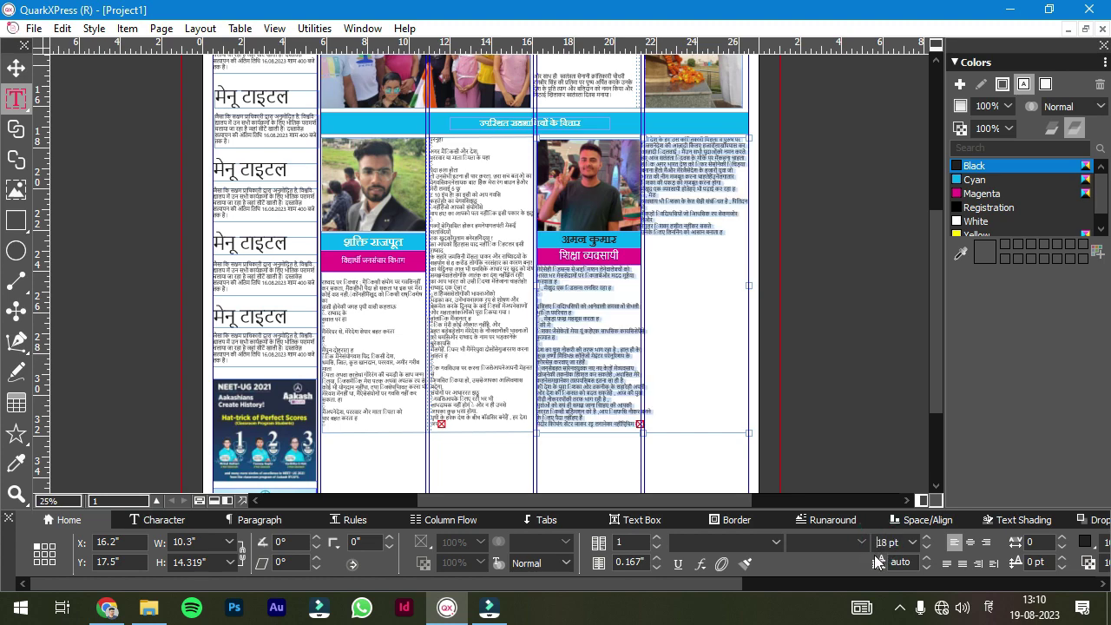
left_click(616, 309)
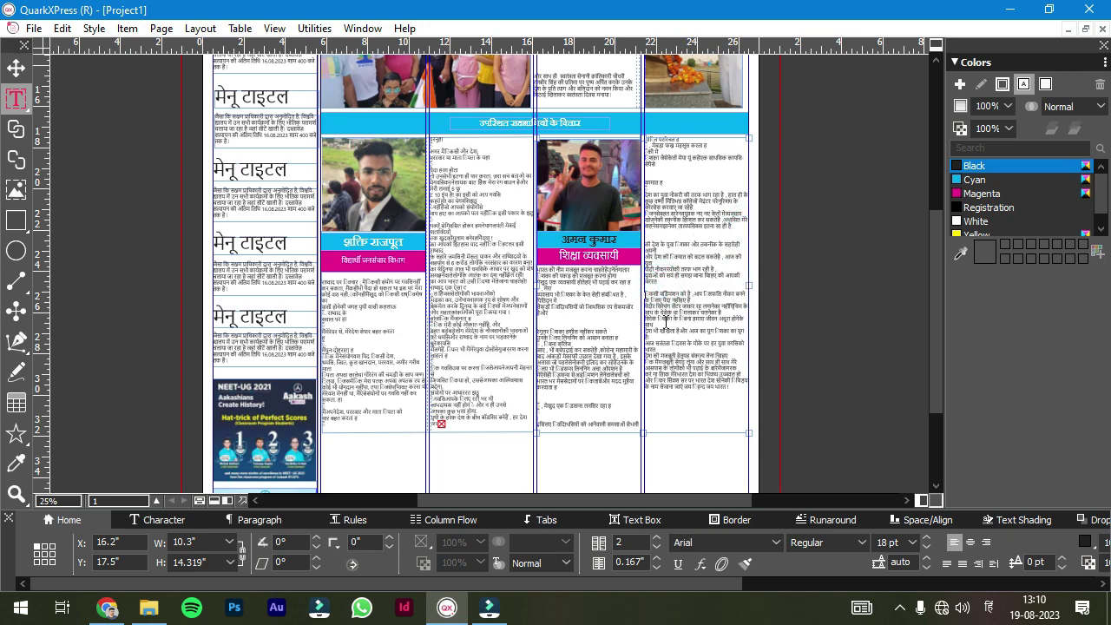
- Compare the filled opinion column against the reference newspaper PDF
left_click(793, 390)
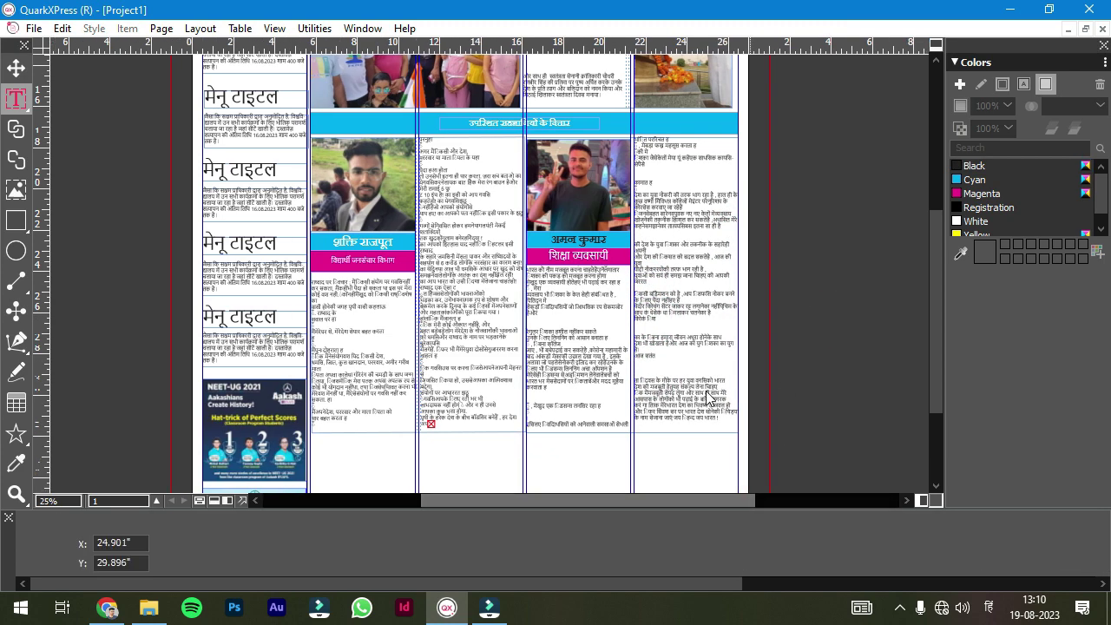
scroll(129, 159, "up", 1)
scroll(924, 152, "up", 4)
scroll(932, 261, "down", 10)
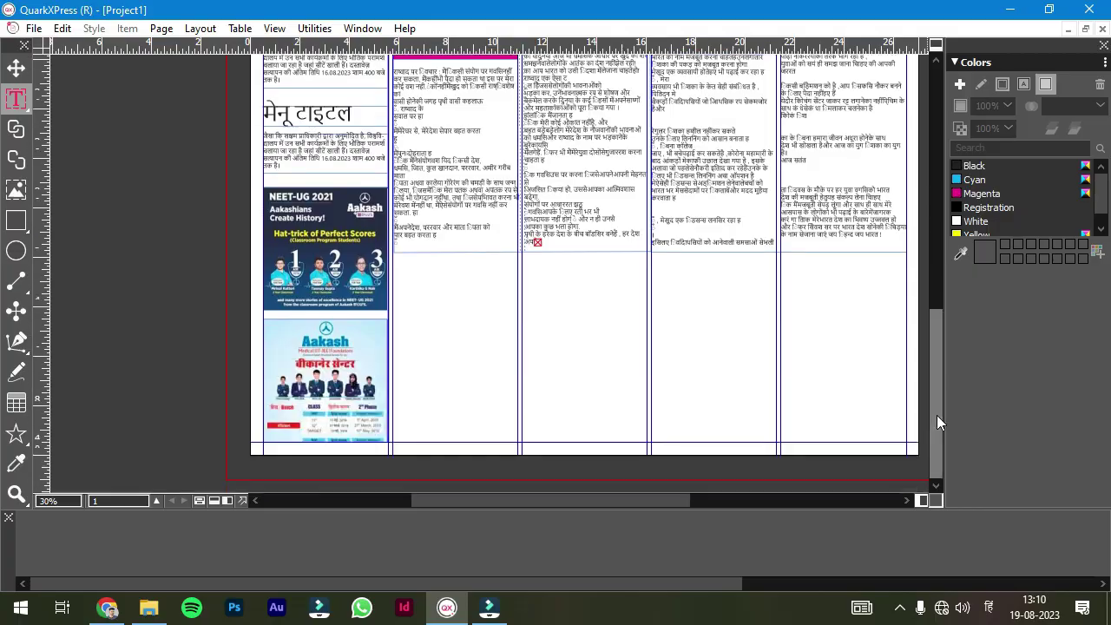
left_click(107, 607)
scroll(620, 311, "down", 3)
scroll(620, 310, "up", 3)
left_click(489, 608)
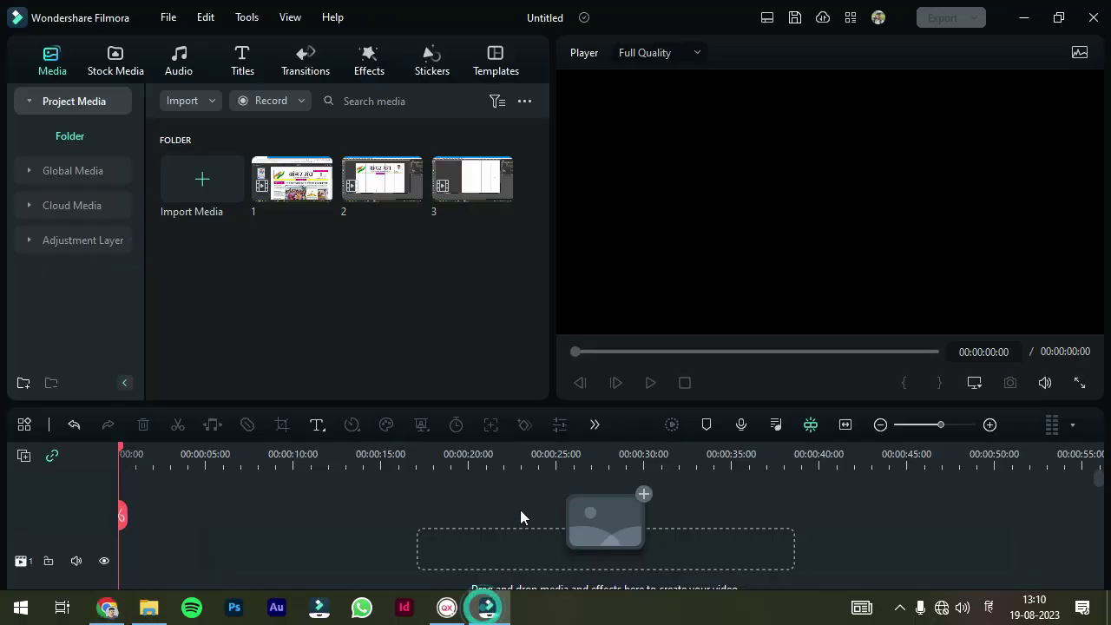
left_click(446, 607)
scroll(940, 364, "up", 3)
key("v")
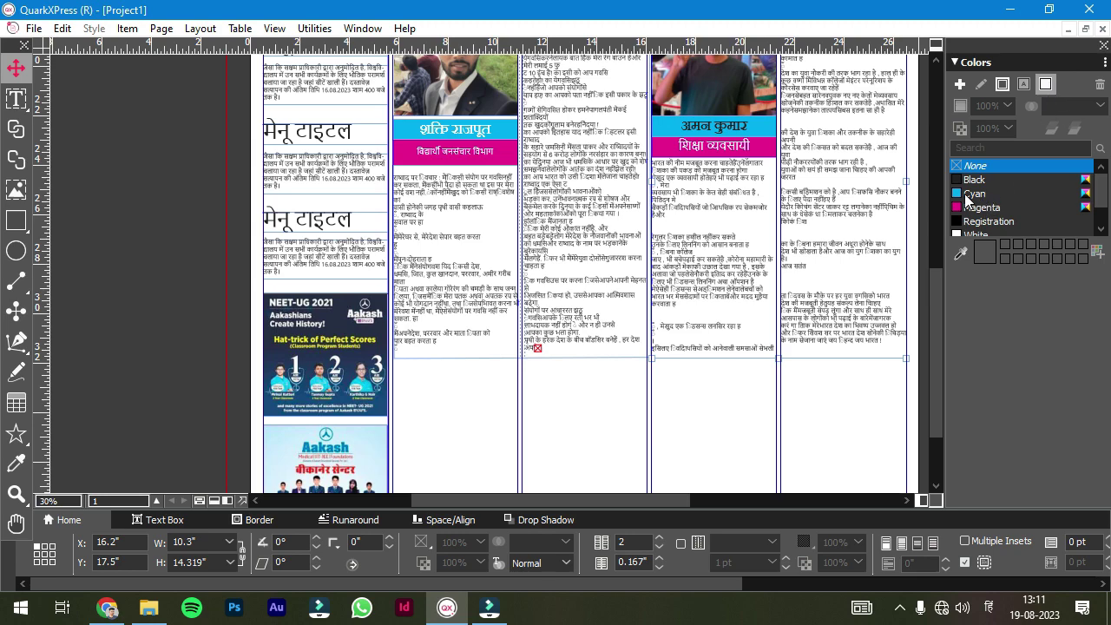
- Tint the opinion boxes Cyan at 50% shade and the first box Magenta at 12%
left_click(968, 195)
left_click(955, 60)
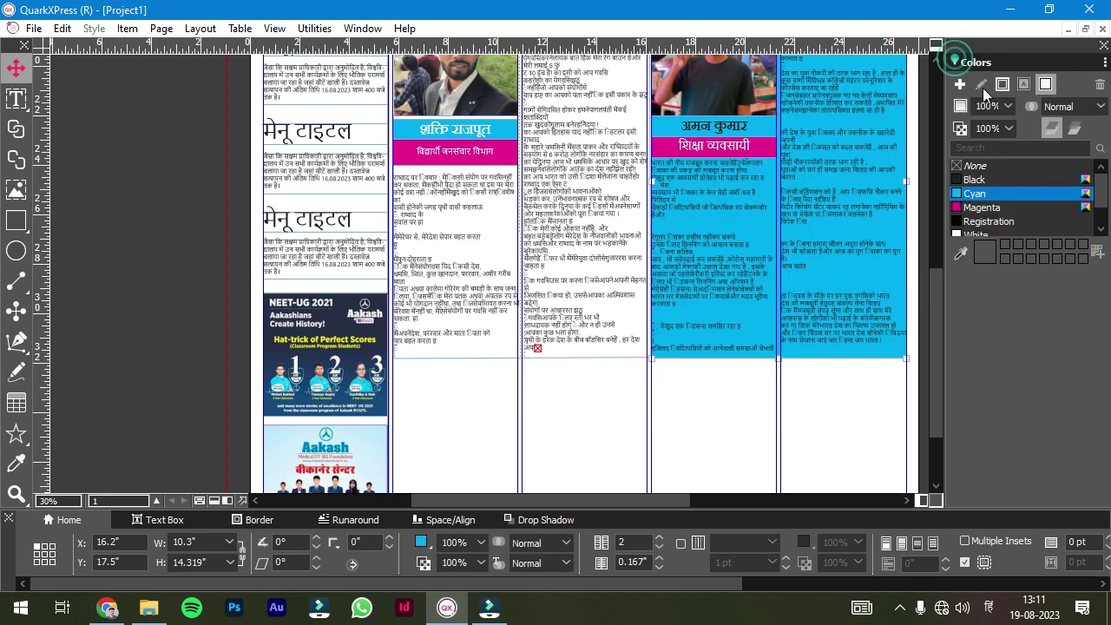
left_click_drag(1009, 170, 1011, 209)
left_click(582, 321)
left_click(981, 207)
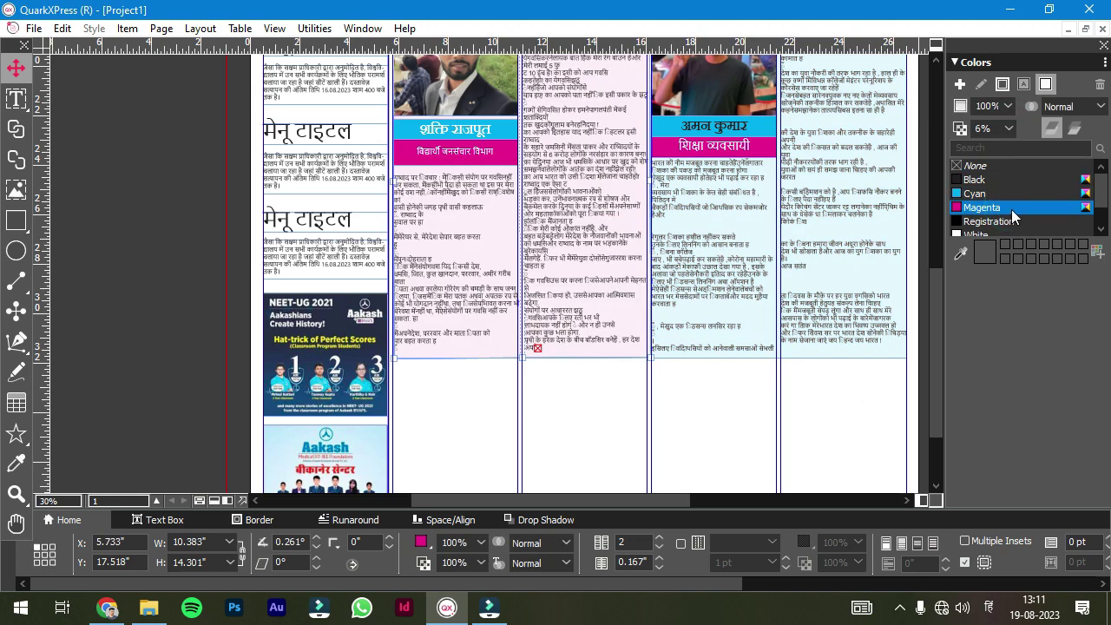
left_click_drag(1008, 128, 1015, 113)
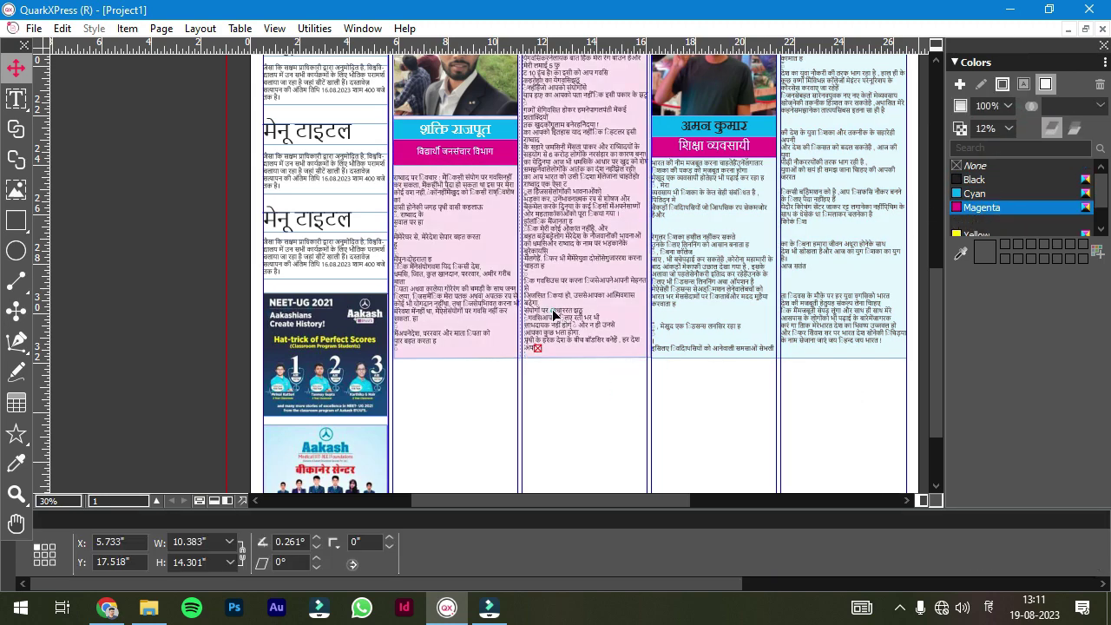
- Remove blank and stray lines from the first opinion text so it fits its box
double_click(405, 248)
key("BackSpace")
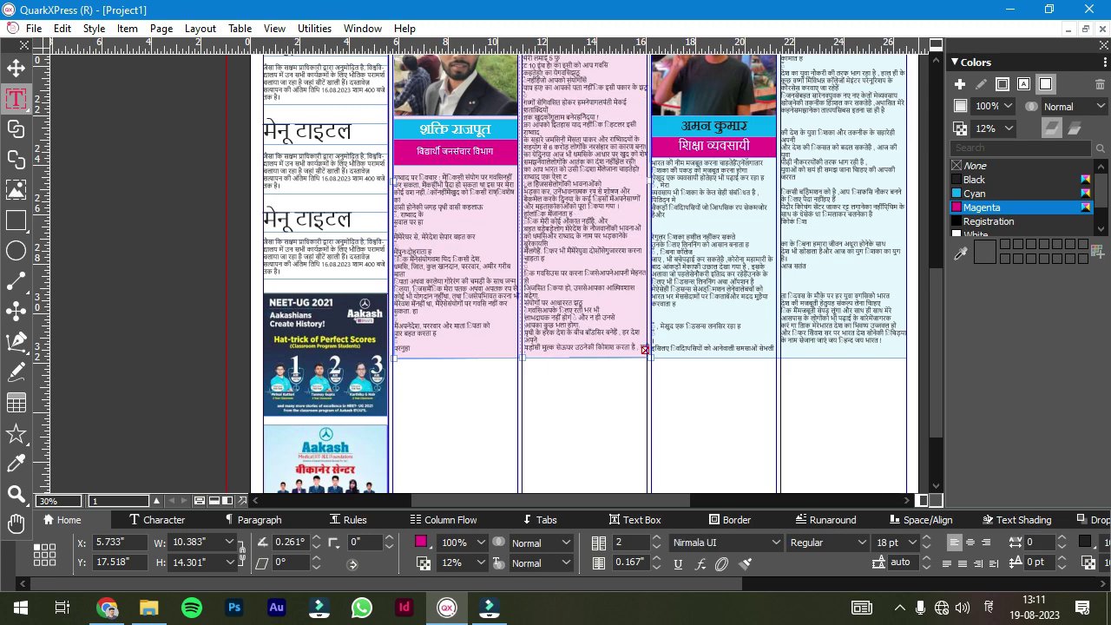
key("BackSpace")
key("BackSpace")
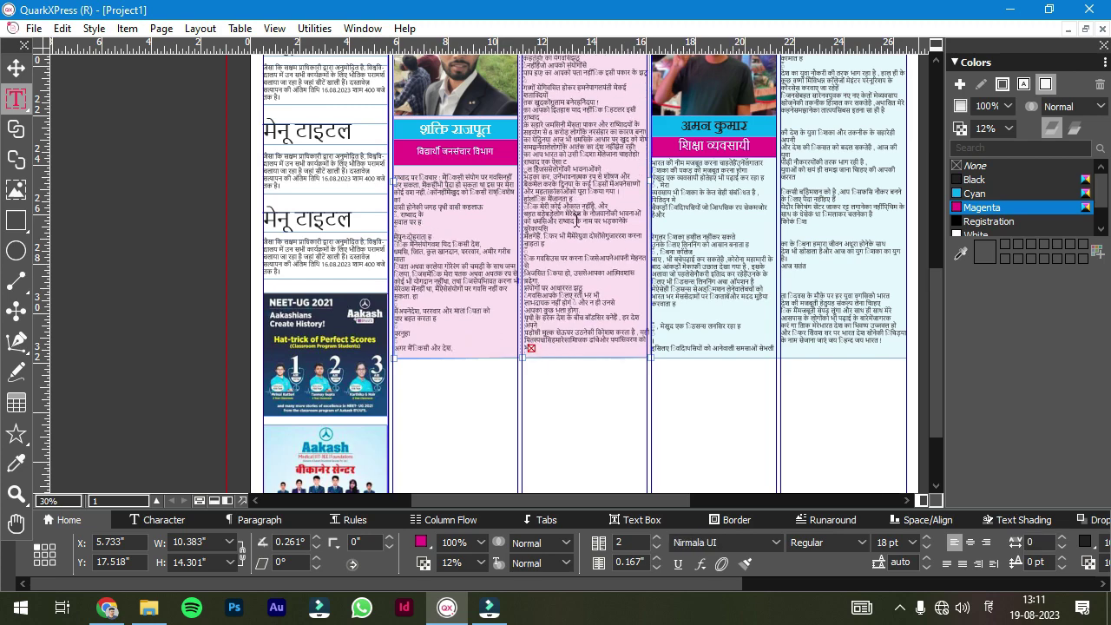
key("ctrl+v")
key("BackSpace")
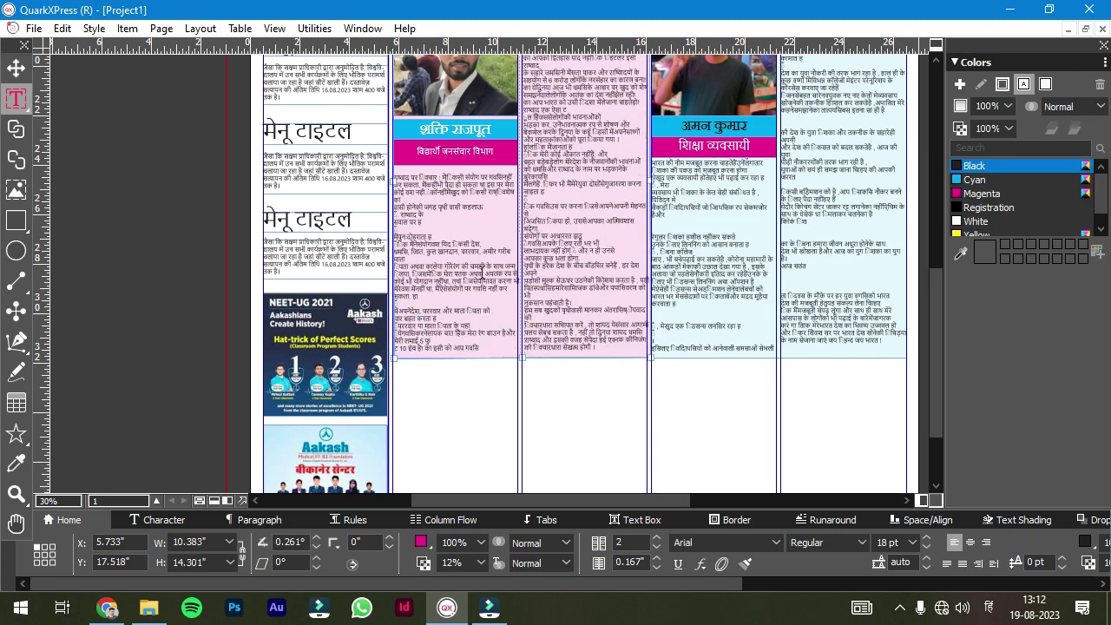
left_click(603, 402)
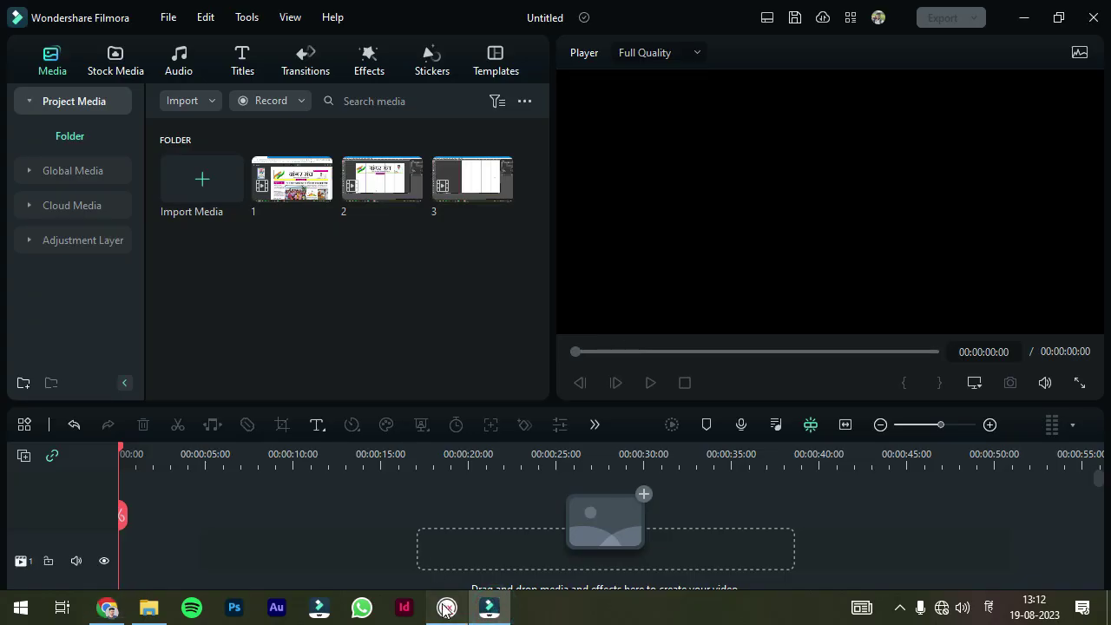
- Draw a vertical rule between the two opinion boxes and nudge it one point left
left_click(445, 608)
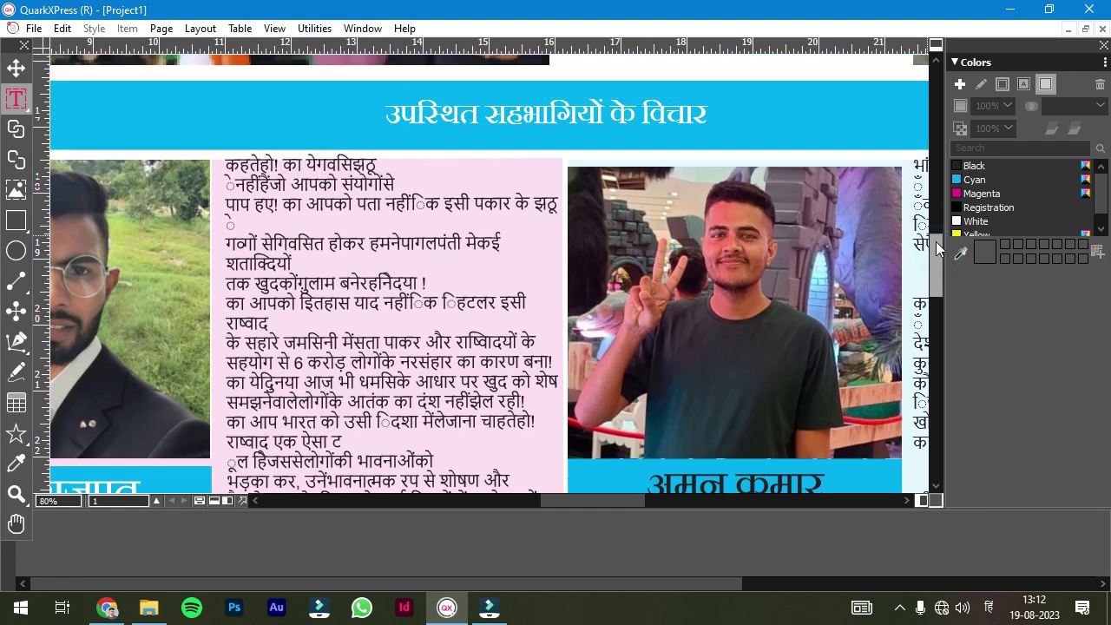
scroll(937, 249, "down", 1)
left_click(607, 273)
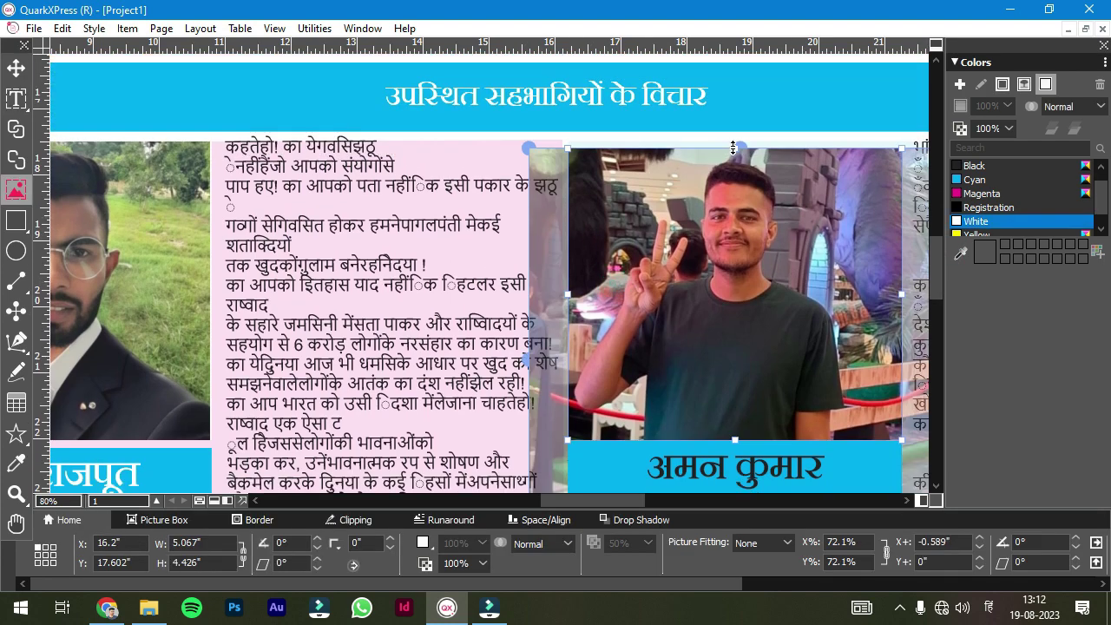
left_click(488, 121)
left_click(16, 306)
left_click_drag(567, 139, 567, 173)
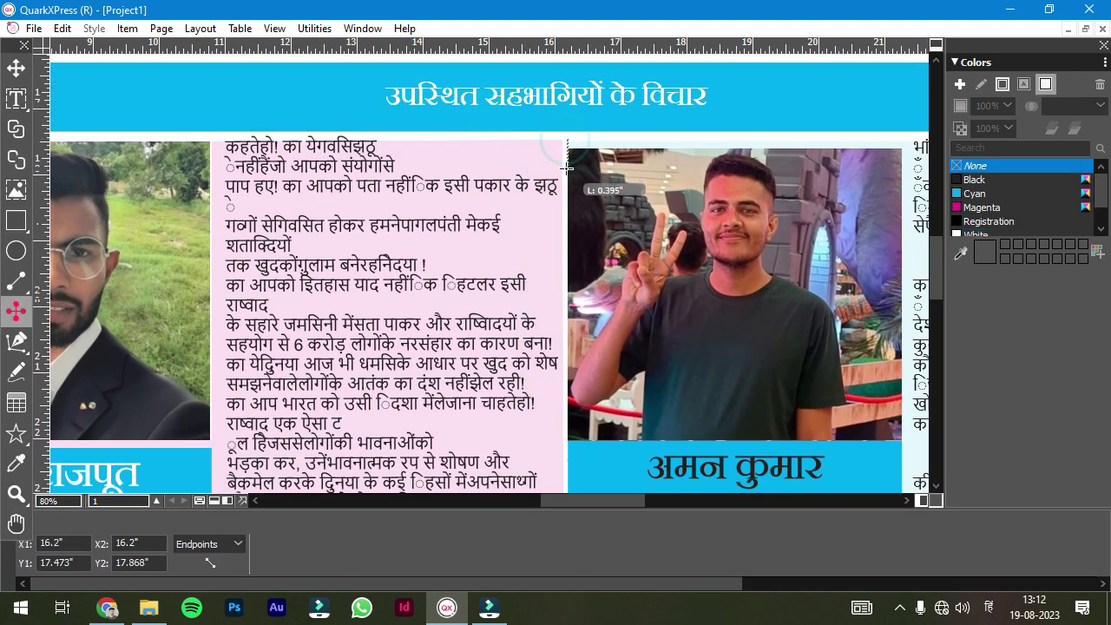
left_click_drag(564, 506, 564, 309)
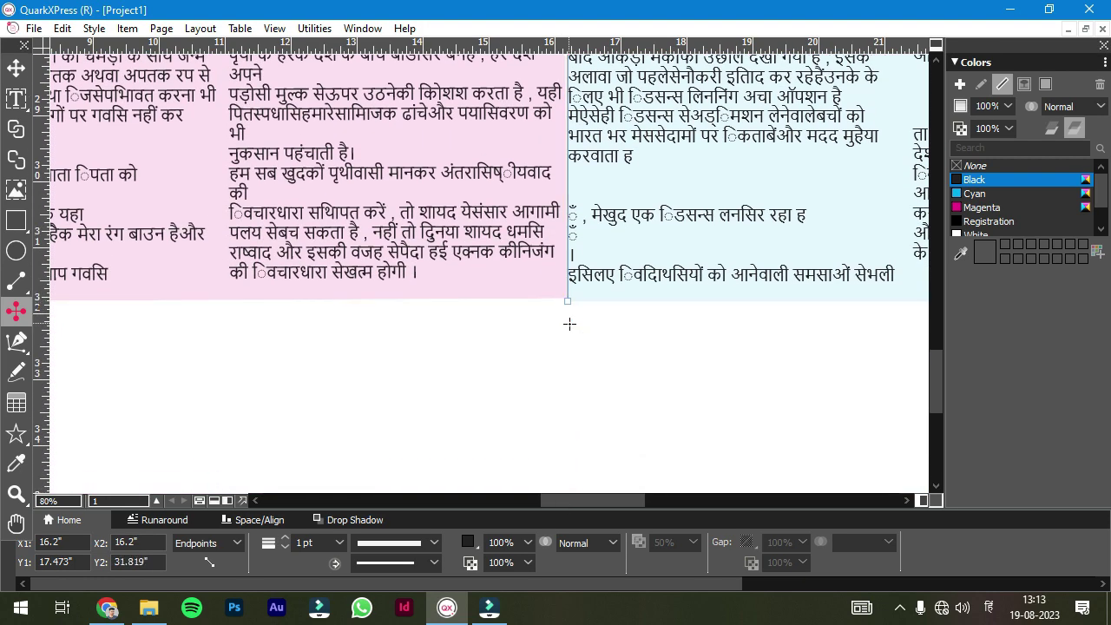
key("v")
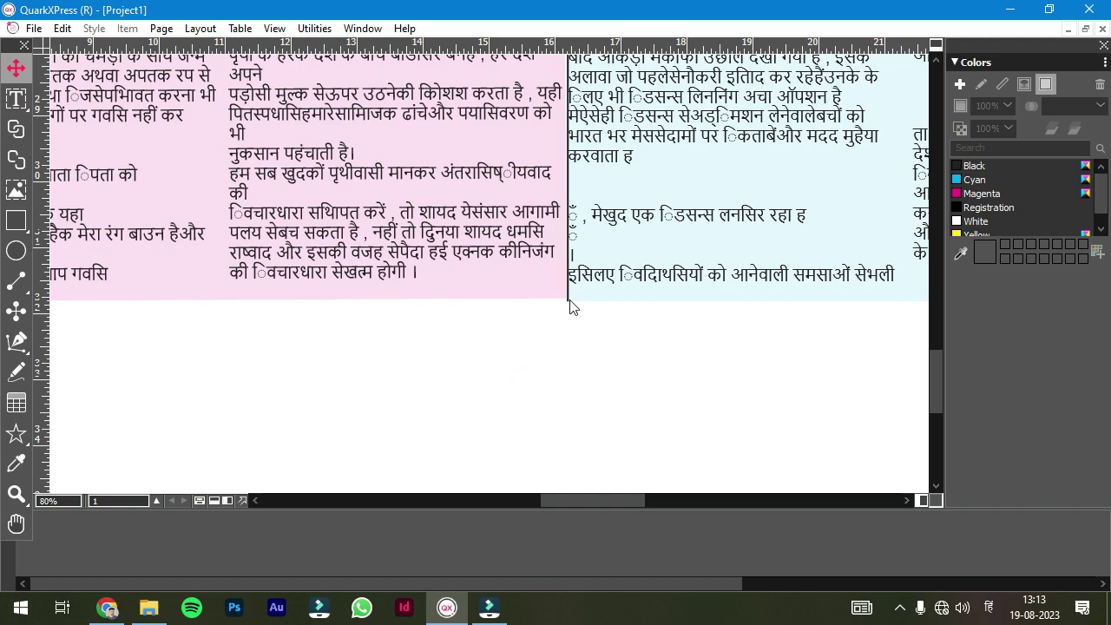
key("Left")
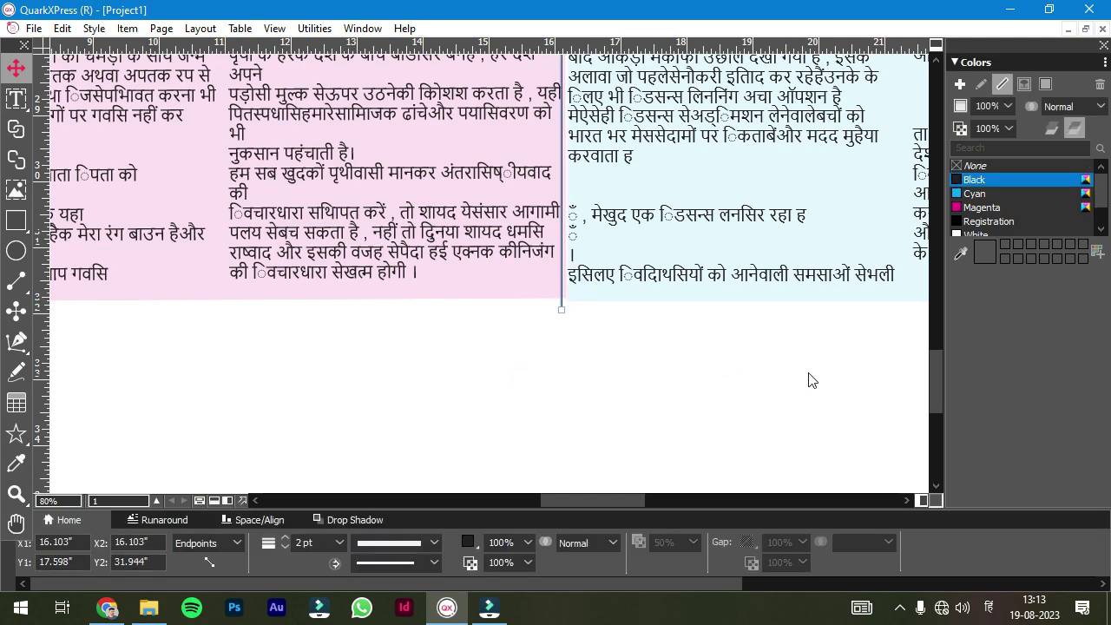
- Draw a horizontal rule across the page beneath the opinion section
scroll(547, 307, "up", 3)
left_click(553, 188)
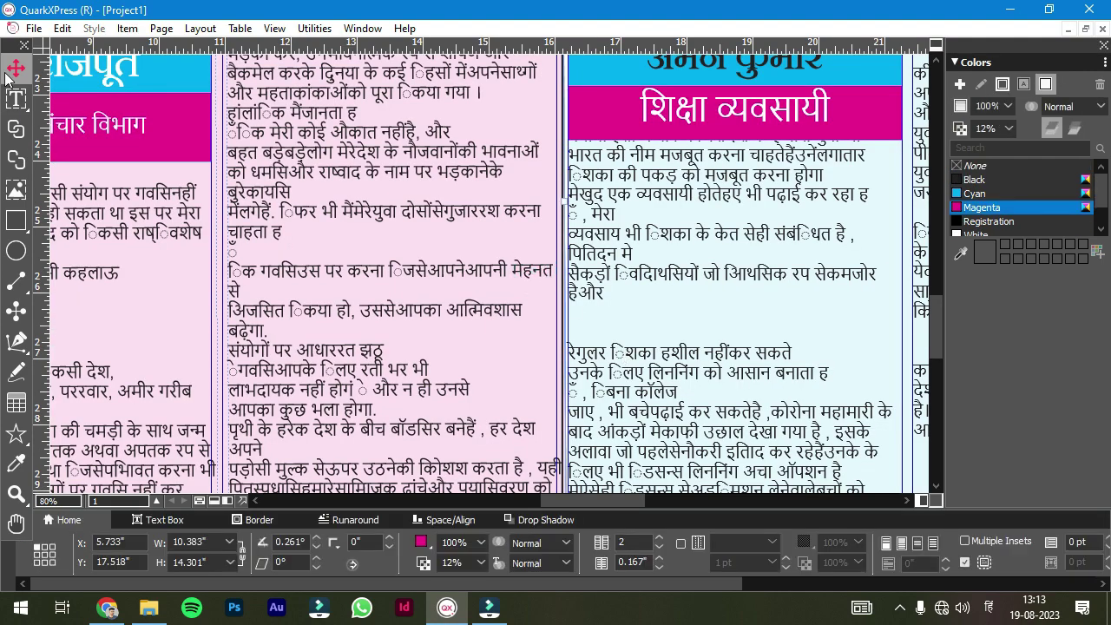
left_click(545, 211)
scroll(586, 289, "down", 1)
scroll(586, 288, "down", 4)
double_click(385, 321)
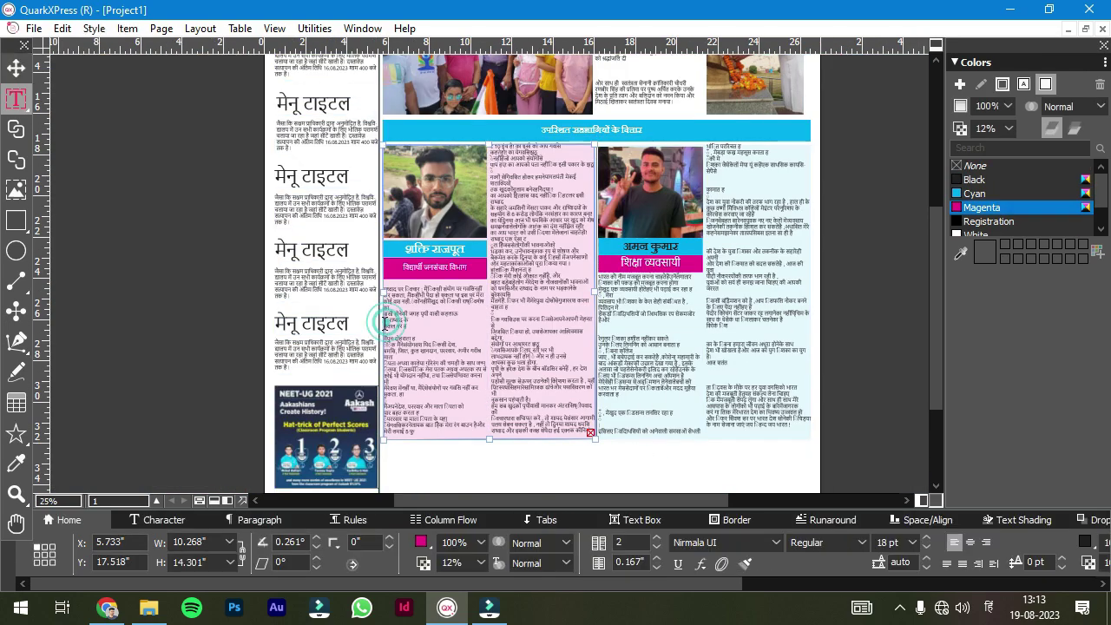
left_click(555, 459)
scroll(556, 459, "down", 3)
left_click(16, 310)
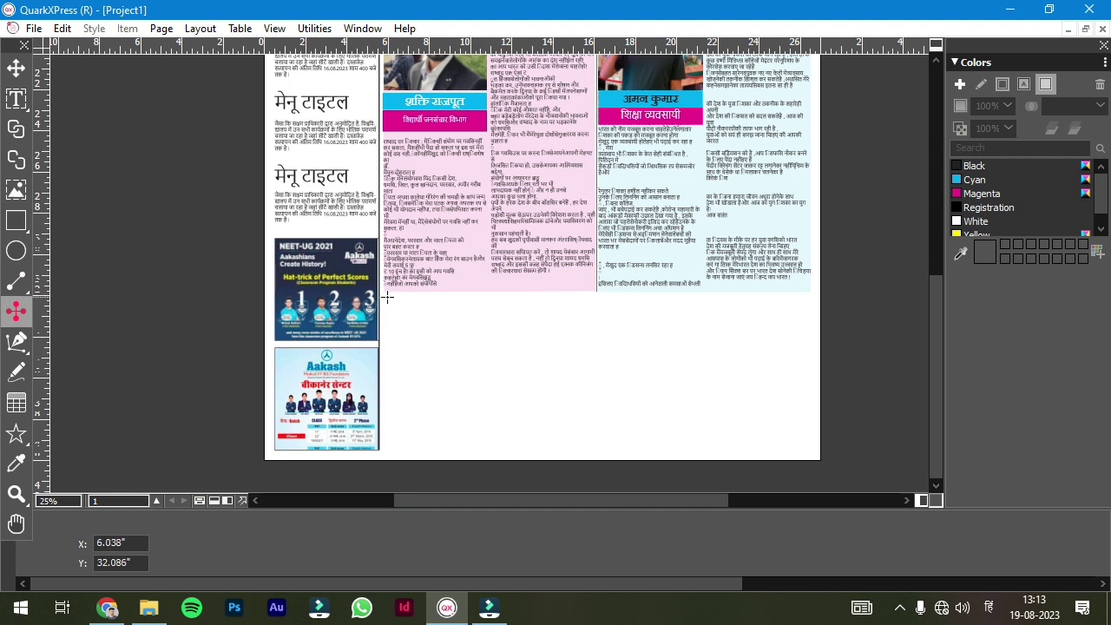
left_click_drag(381, 296, 810, 301)
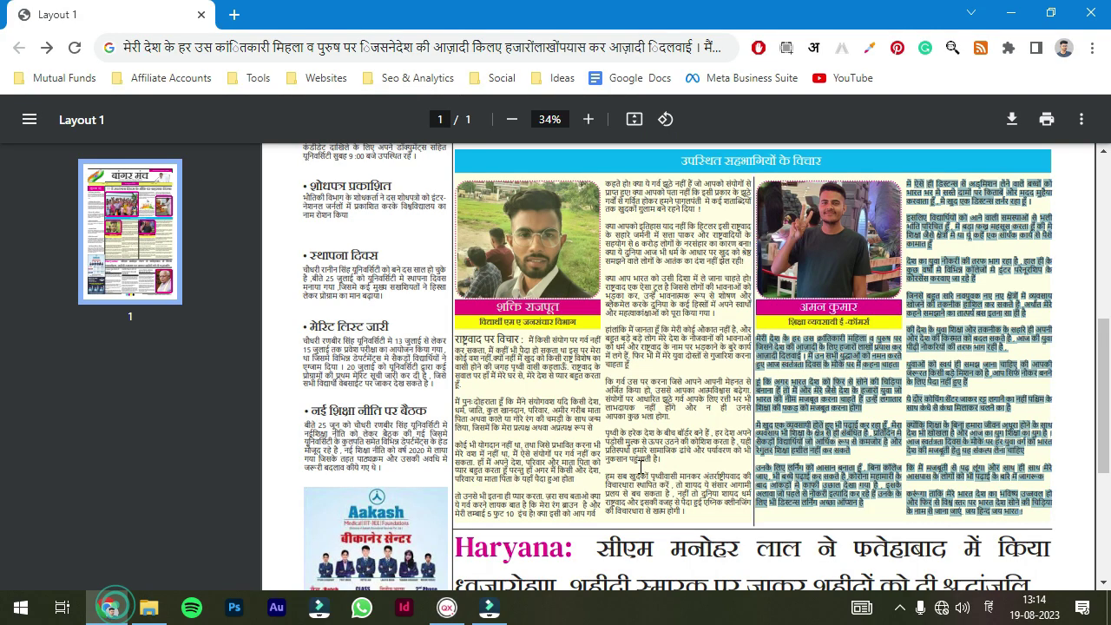
- Add a picture box at the bottom right with the chief minister's portrait, slightly taller
scroll(555, 347, "down", 3)
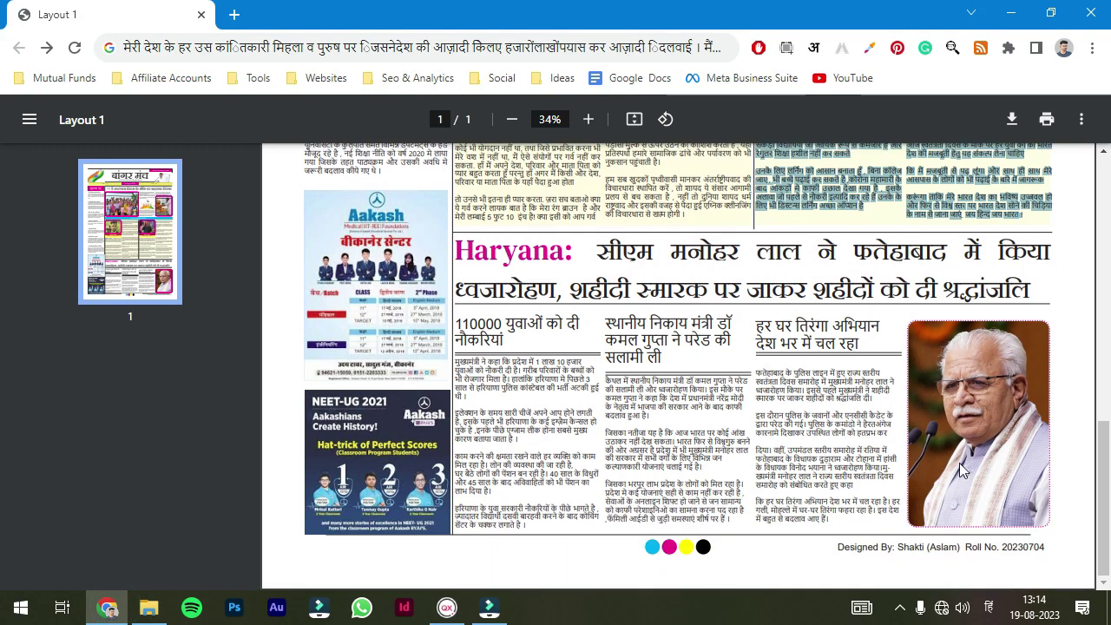
left_click(489, 607)
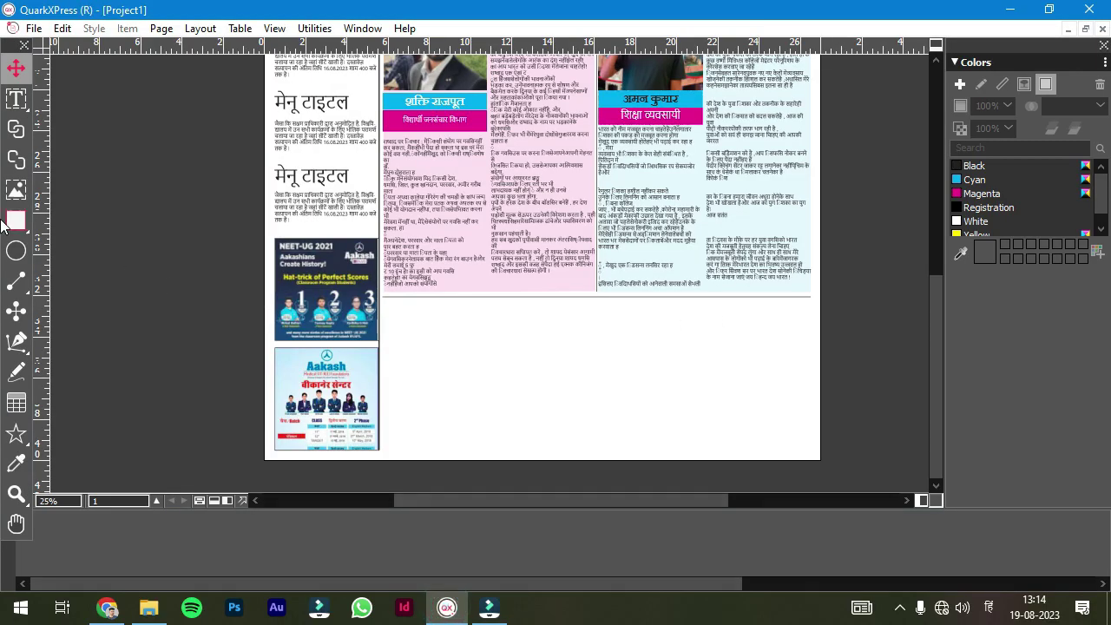
key("r")
left_click_drag(705, 302, 813, 448)
key("ctrl+e")
double_click(637, 245)
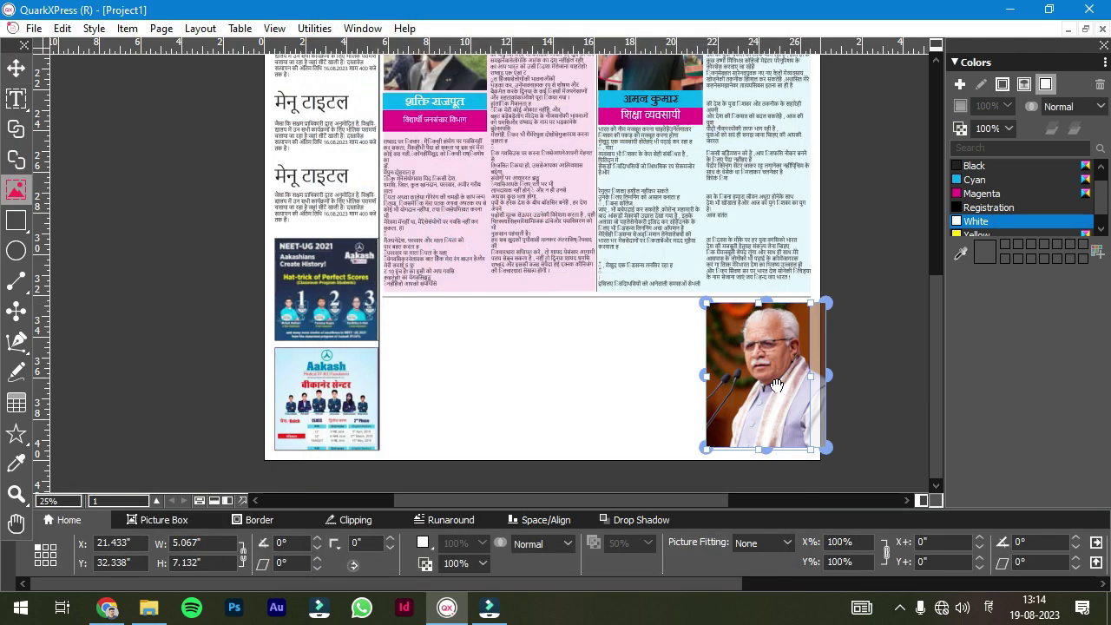
left_click(16, 69)
left_click_drag(756, 448, 756, 458)
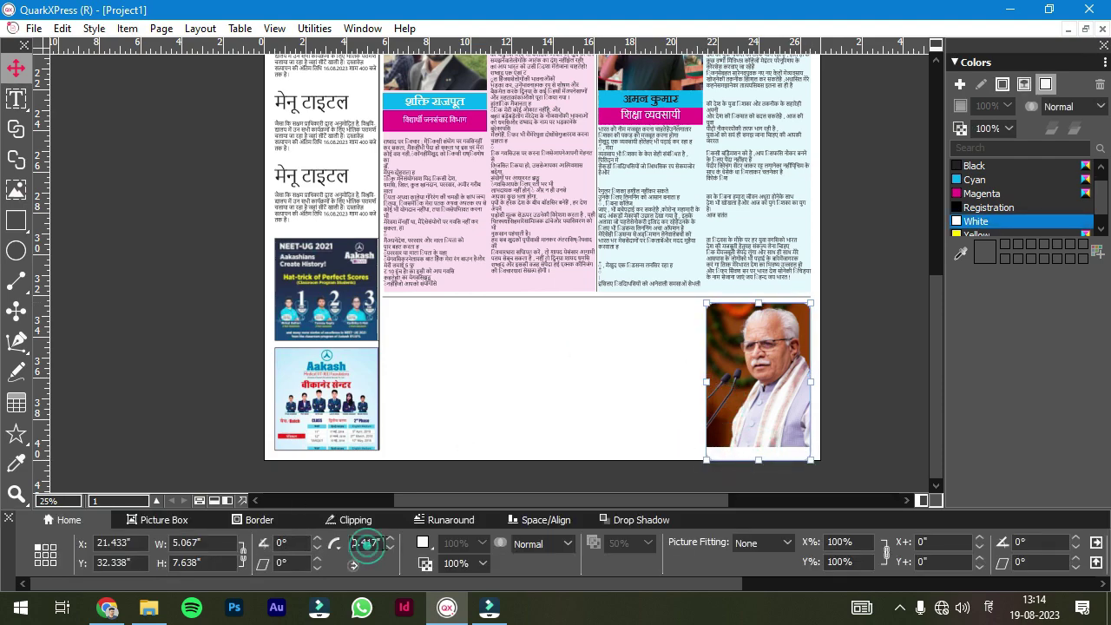
- Give the CM photo a 3 pt dotted Magenta border
left_click(252, 520)
left_click(326, 539)
left_click(444, 543)
left_click(399, 469)
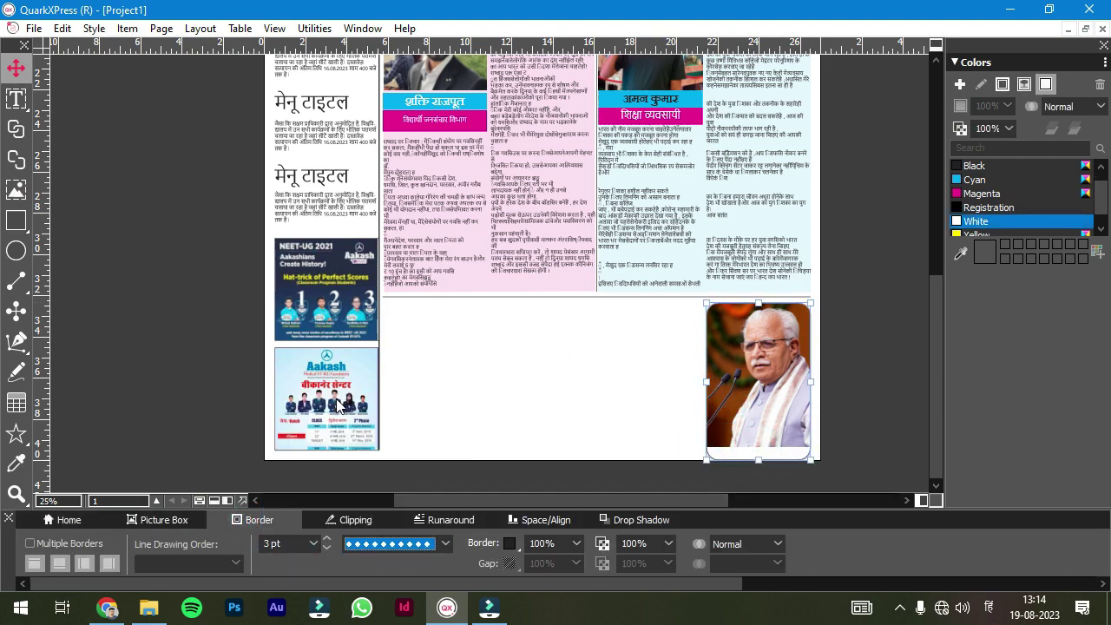
left_click(509, 544)
left_click(533, 486)
double_click(783, 421)
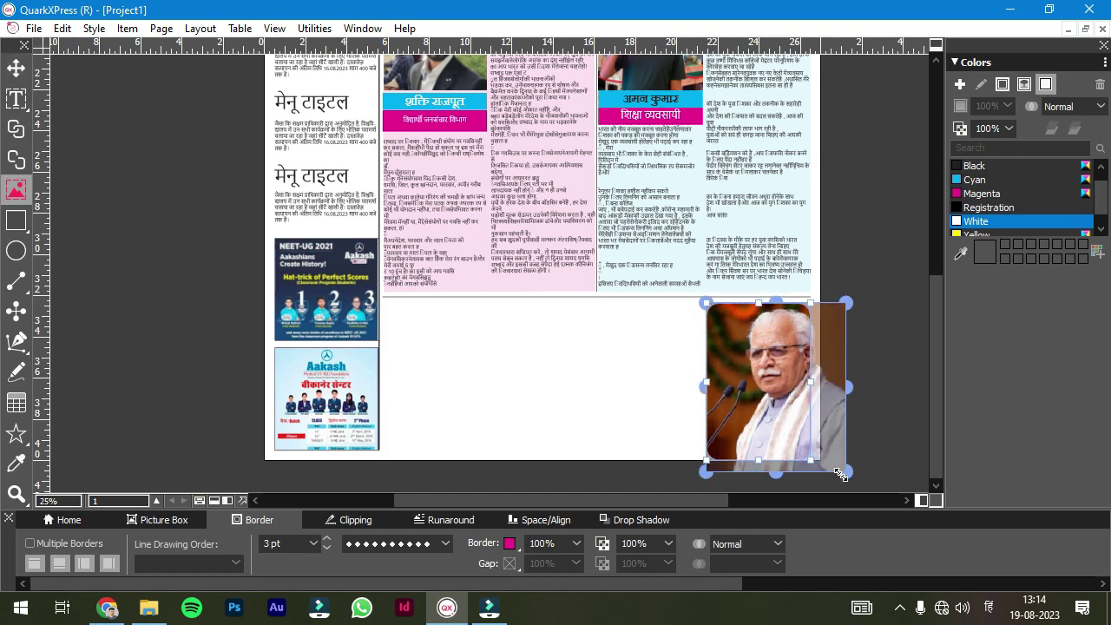
left_click(868, 355)
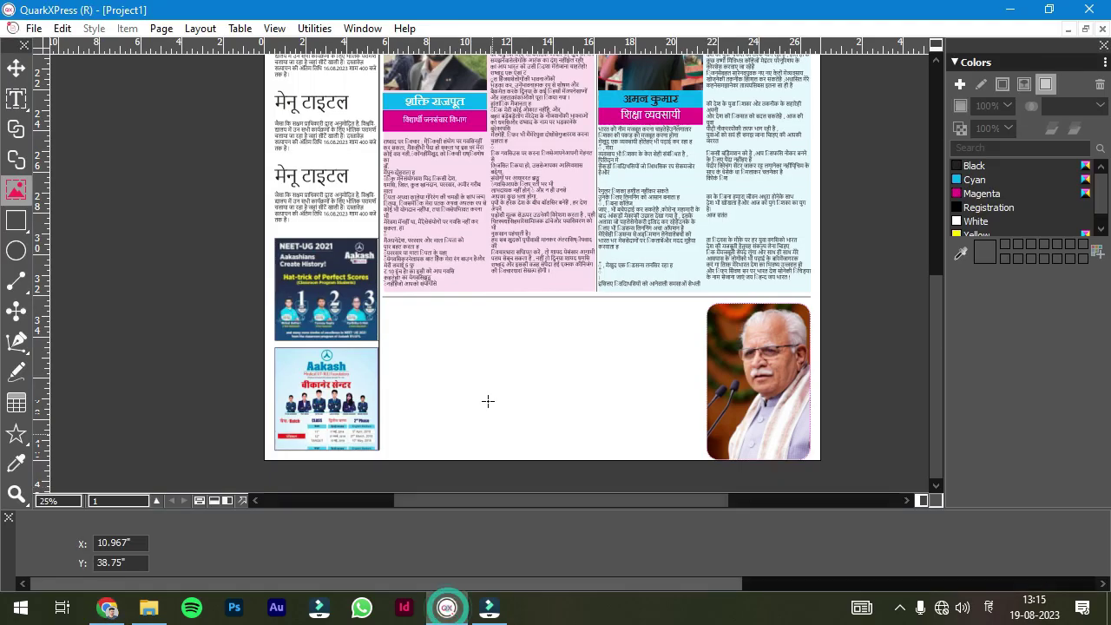
scroll(588, 320, "up", 2)
- Draw three vertical column dividers and a rule along the bottom of the columns
scroll(556, 320, "down", 2)
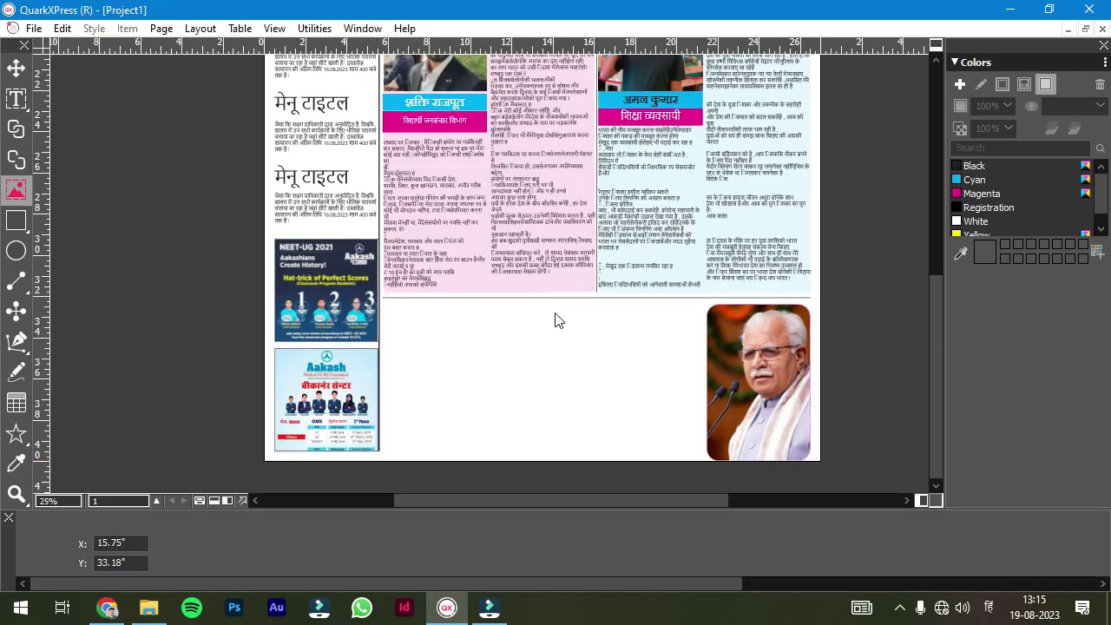
left_click(15, 311)
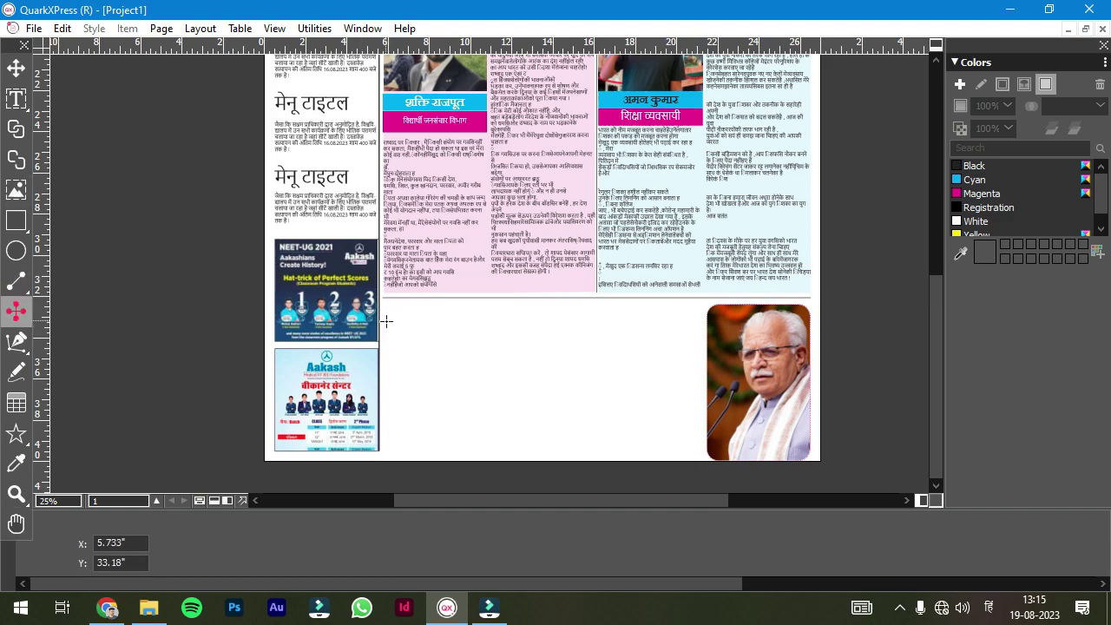
left_click_drag(488, 308, 487, 458)
left_click_drag(595, 308, 590, 373)
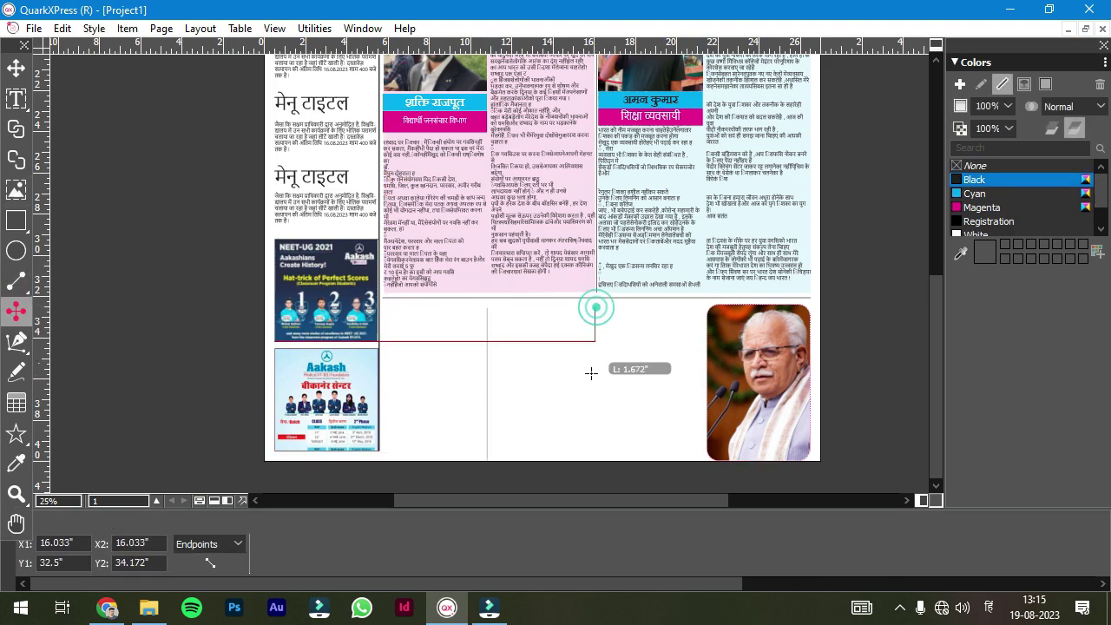
left_click_drag(701, 298, 697, 448)
scroll(697, 449, "up", 2)
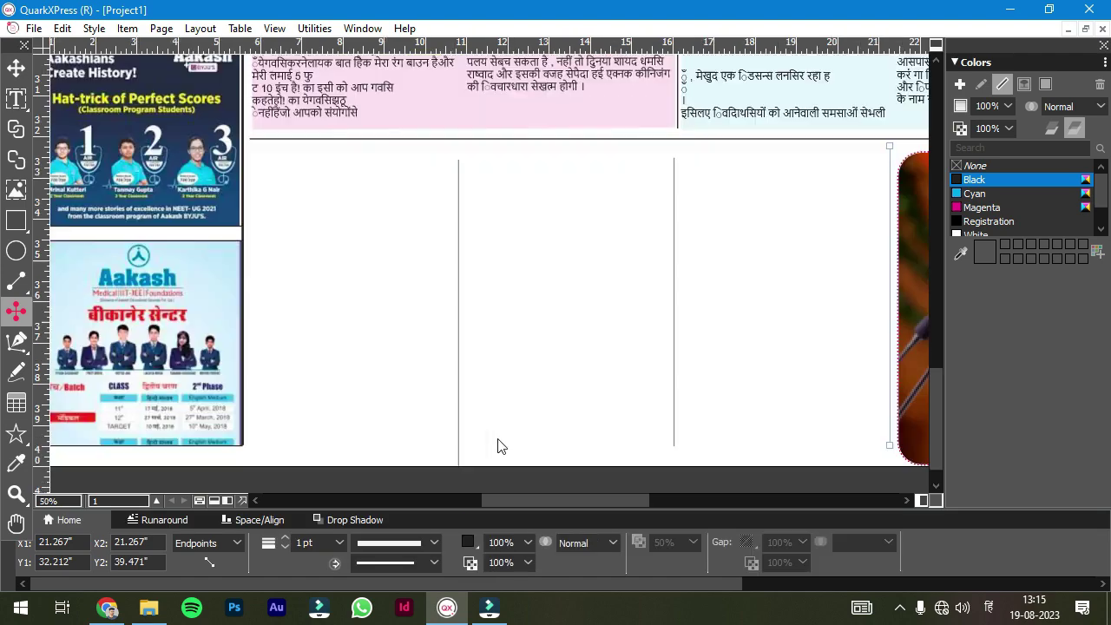
left_click_drag(407, 450, 407, 449)
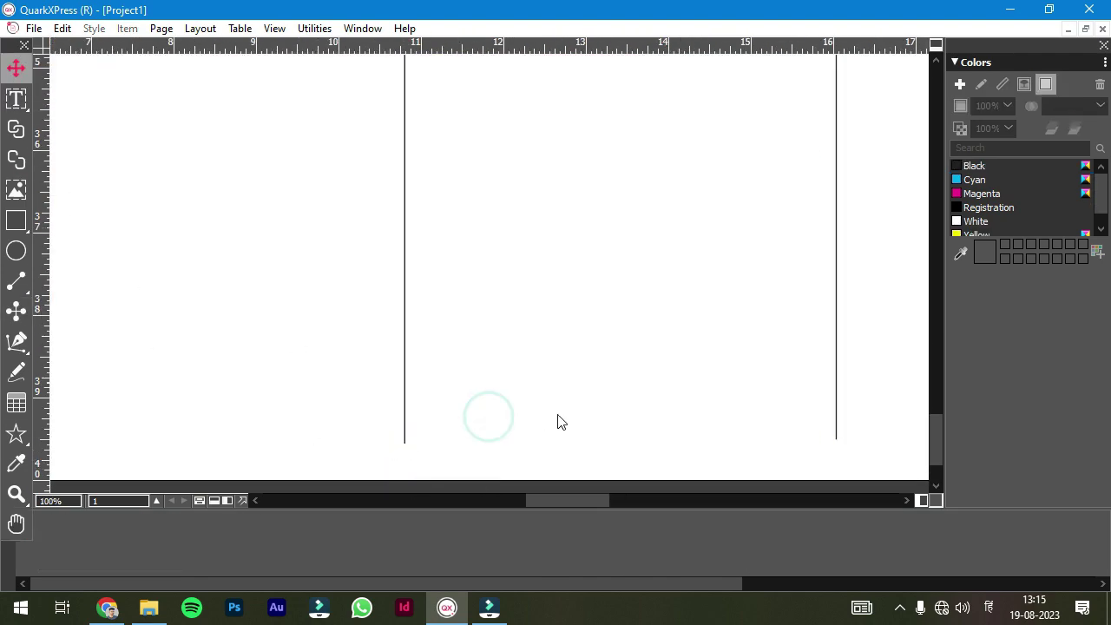
scroll(558, 421, "down", 2)
mouse_move(277, 433)
left_mouse_down()
mouse_move(334, 434)
mouse_move(258, 414)
mouse_move(670, 435)
left_mouse_up()
- Add 'टाइटल bottom' title boxes at 48 pt atop each of the three columns
scroll(229, 143, "left", 3)
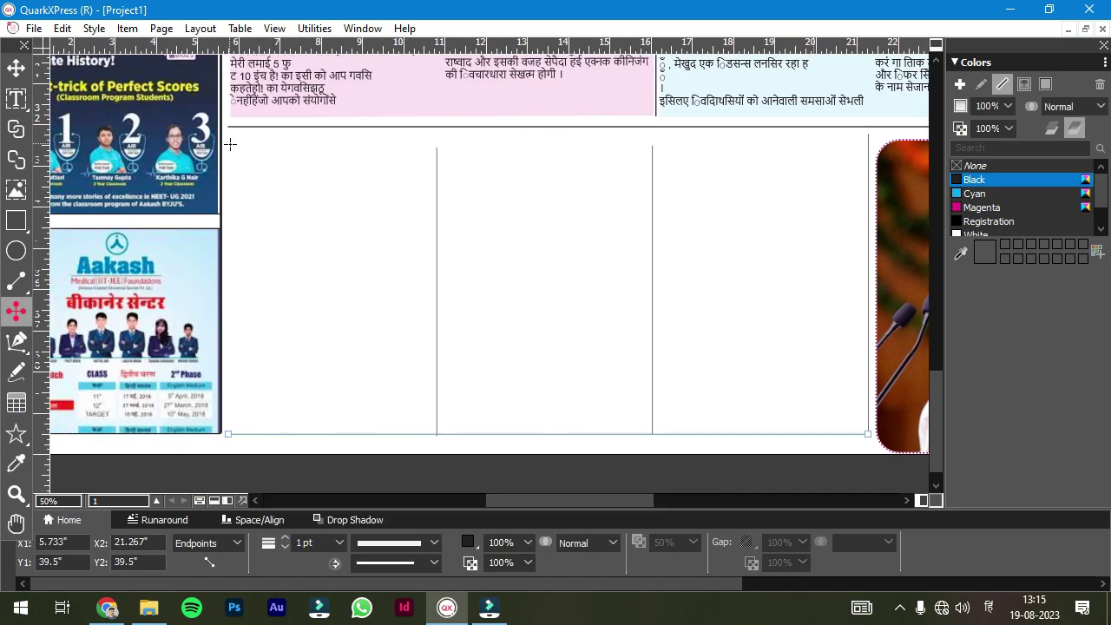
left_click(16, 100)
mouse_move(442, 144)
left_mouse_down()
mouse_move(598, 191)
mouse_move(863, 152)
left_mouse_up()
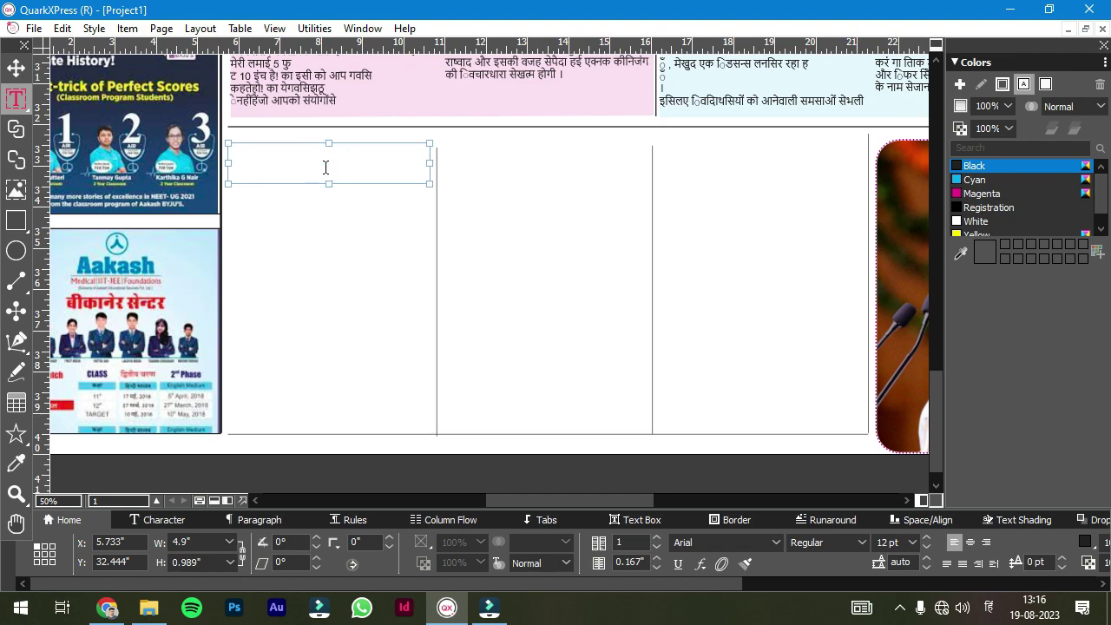
type("टाइटल bottom")
key("ctrl+a")
key("ctrl+shift+period")
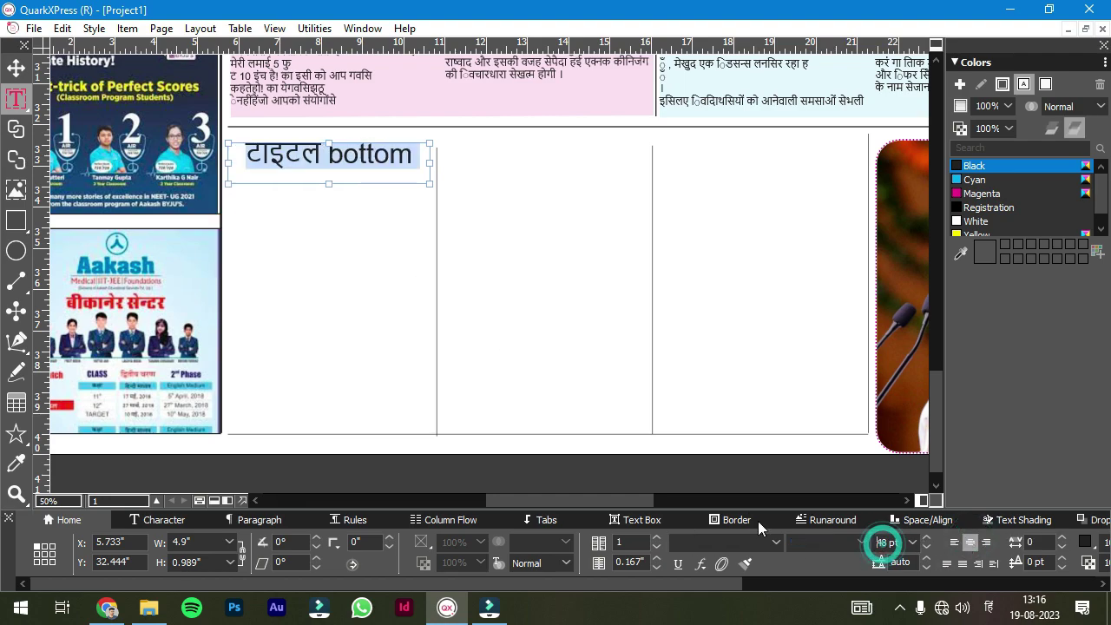
left_click_drag(443, 143, 646, 184)
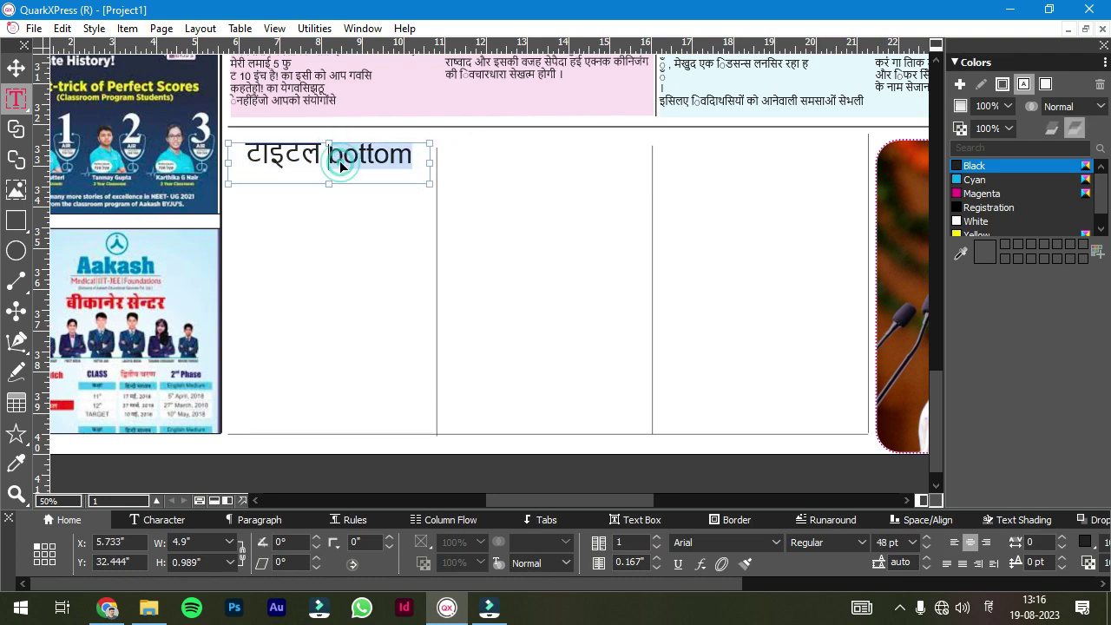
left_click_drag(443, 144, 646, 184)
left_click(332, 232)
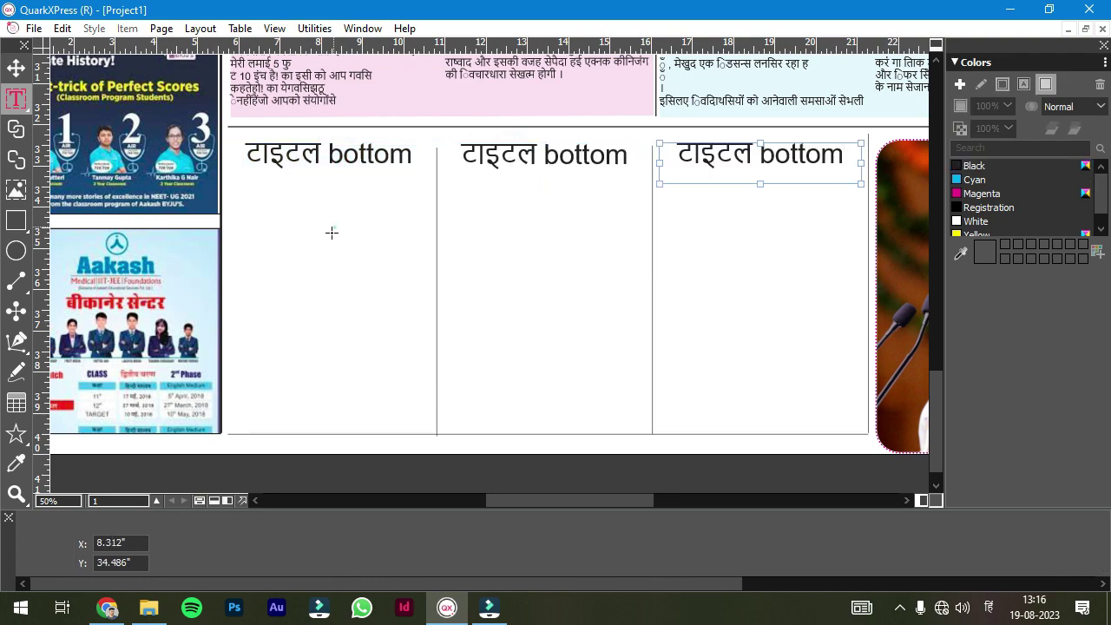
- Underline the column titles with a rule and draw body text boxes in all three columns
left_click(15, 314)
left_click_drag(234, 174, 861, 171)
key("t")
mouse_move(233, 186)
left_mouse_down()
mouse_move(310, 303)
mouse_move(414, 414)
left_mouse_up()
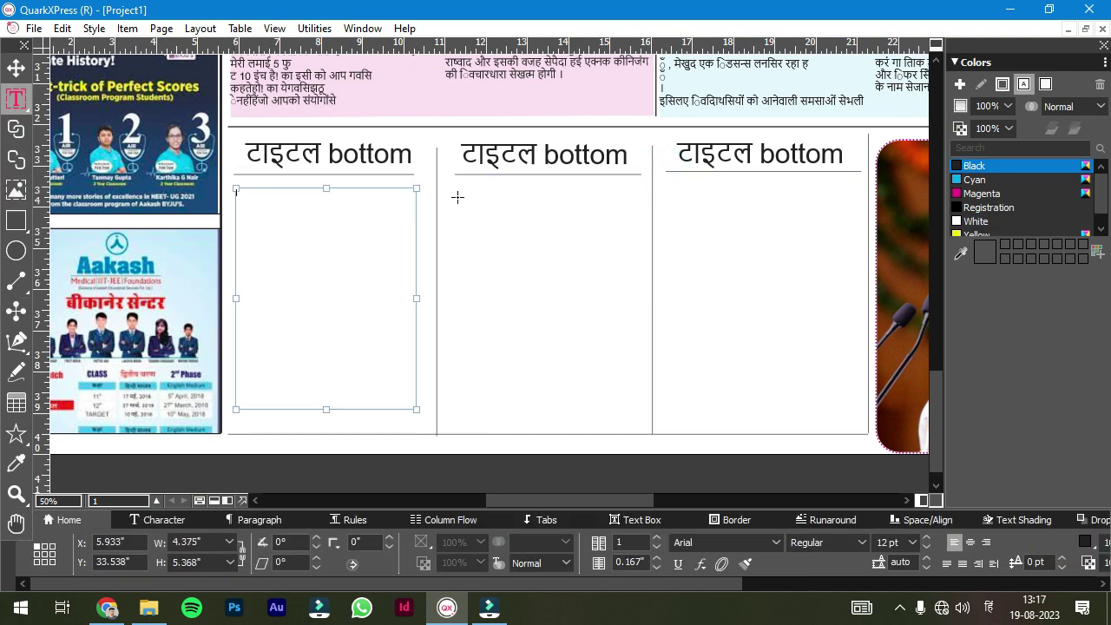
left_click_drag(450, 184, 634, 412)
left_click_drag(668, 178, 831, 422)
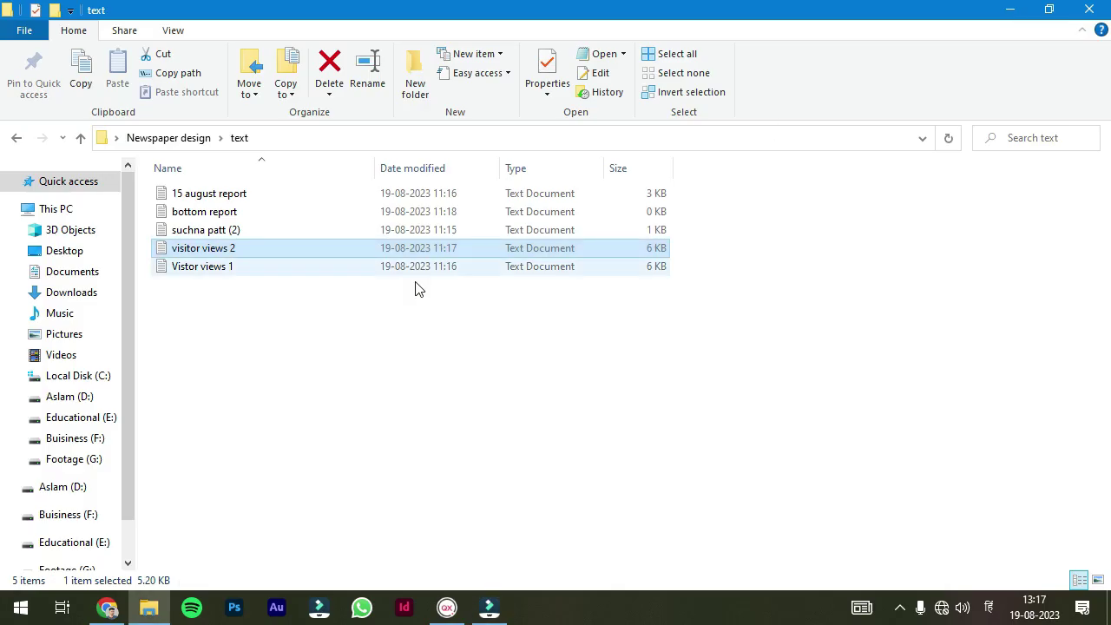
key("Up")
key("Up")
key("Return")
- Copy the article text from the reference and bring it into the layout
left_click(1027, 74)
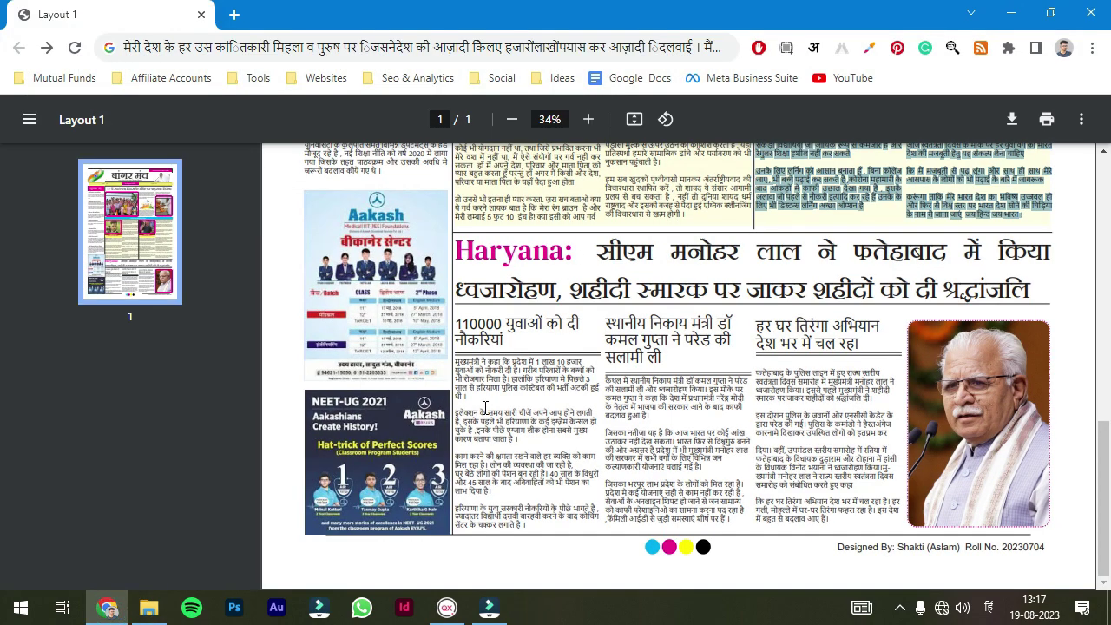
left_click_drag(456, 362, 523, 526)
left_click(489, 610)
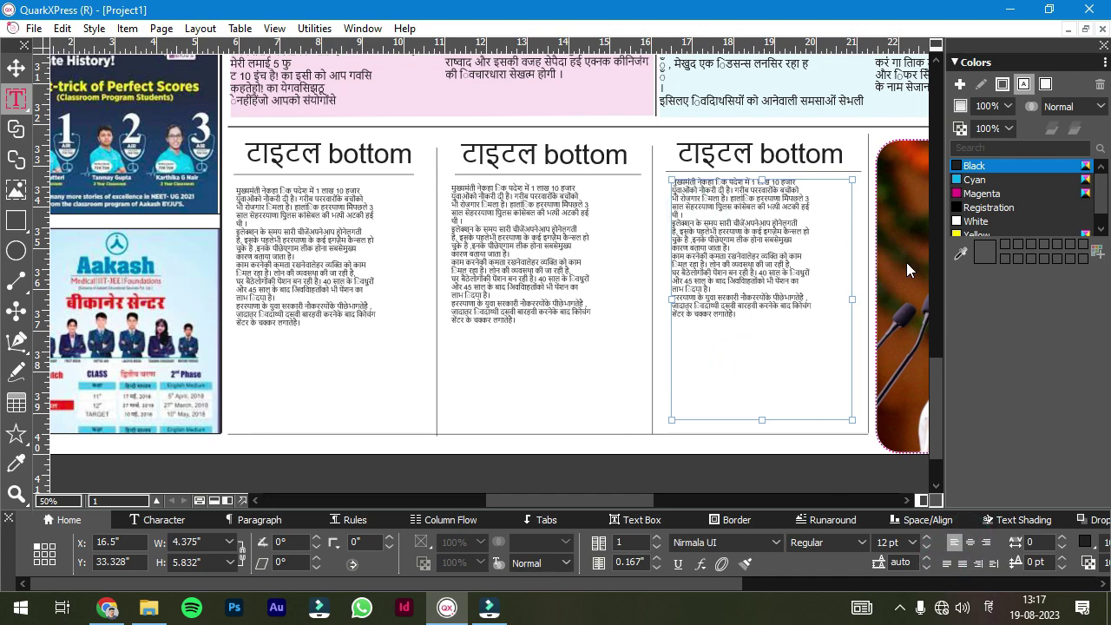
- Add blank lines between paragraphs in the right, middle and left columns
key("Return")
key("Return")
key("Return")
key("Return")
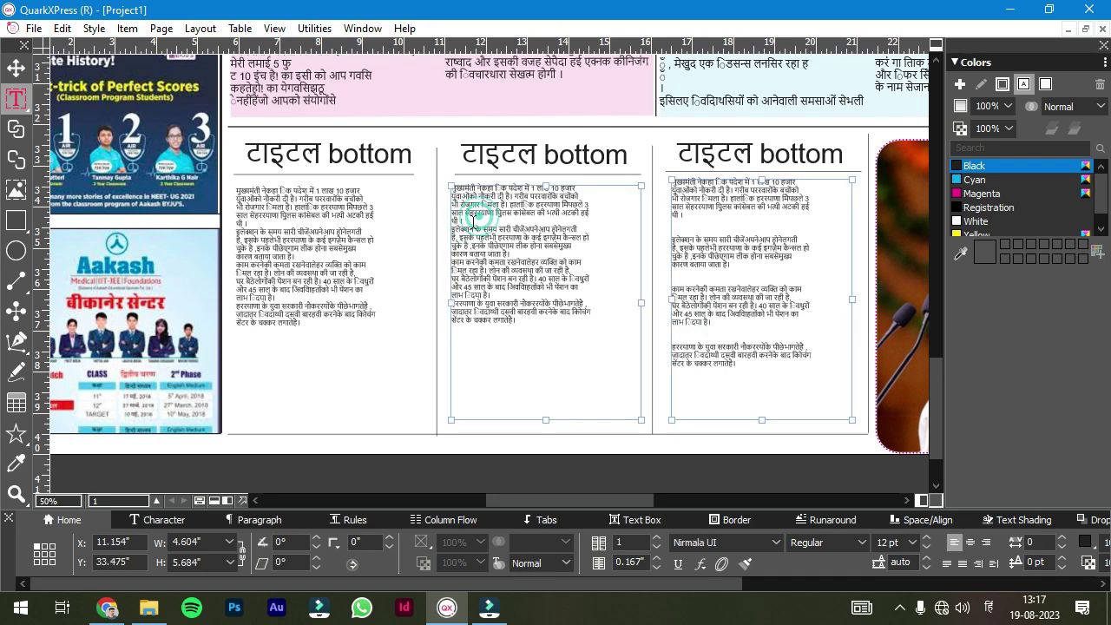
left_click(469, 222)
key("Return")
key("Return")
key("Return")
key("Return")
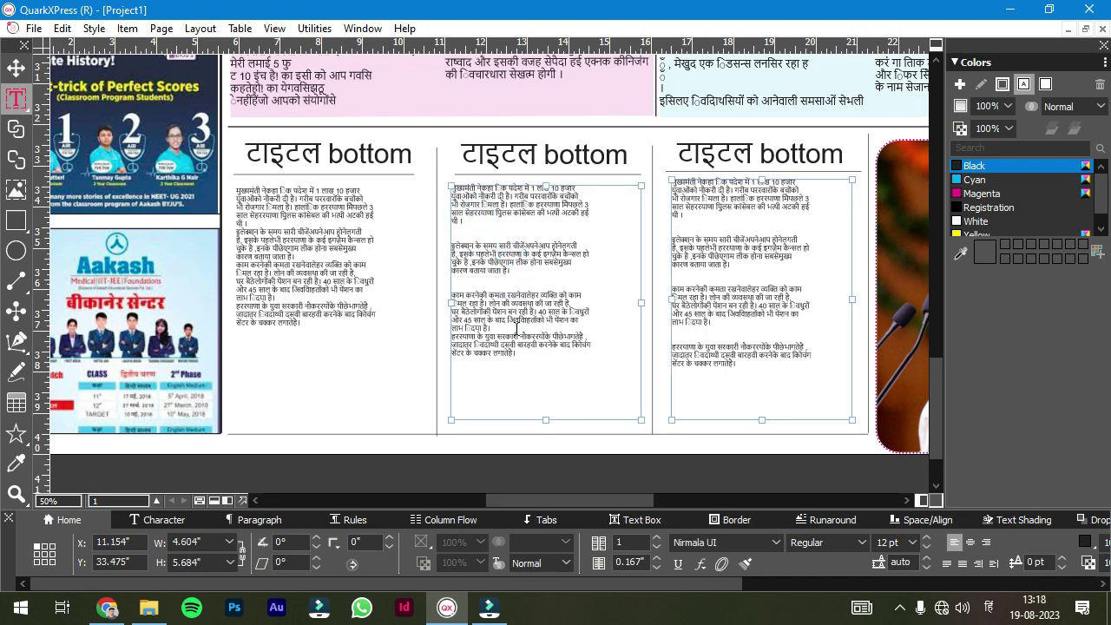
key("Return")
key("Return")
left_click(261, 224)
key("Return")
key("Return")
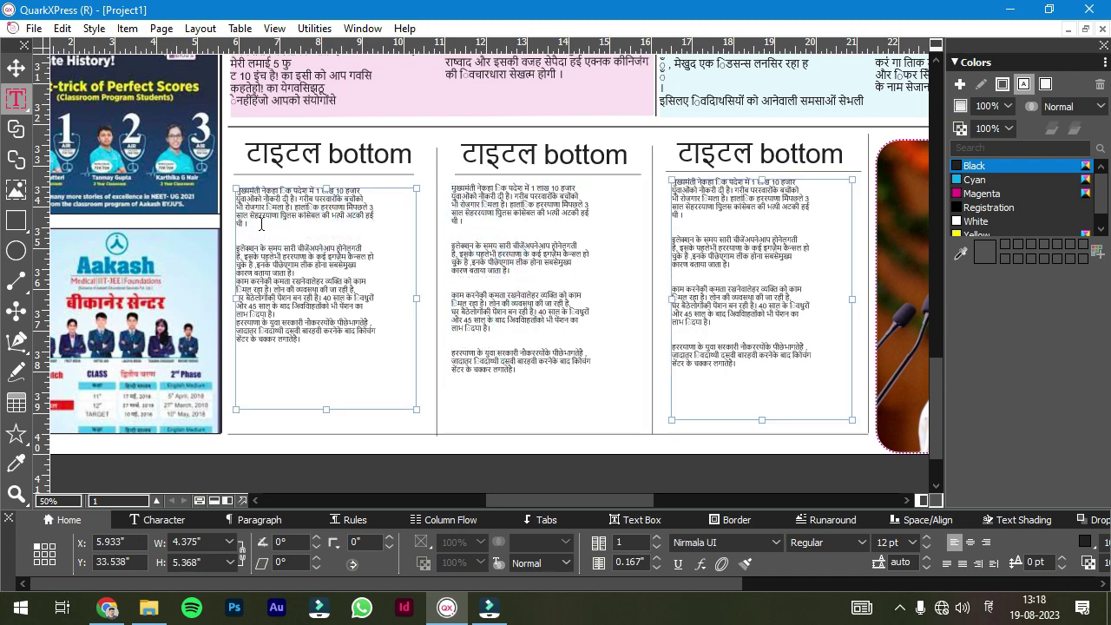
left_click(306, 271)
key("Return")
key("Return")
left_click(292, 331)
key("Return")
key("Return")
left_click(375, 448)
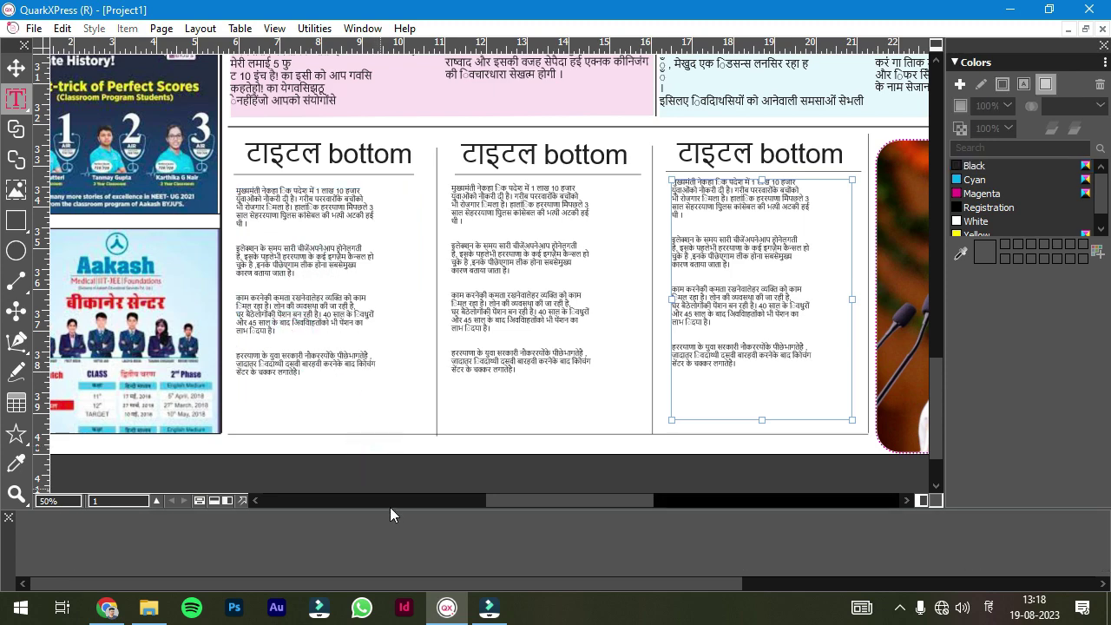
scroll(526, 417, "up", 10)
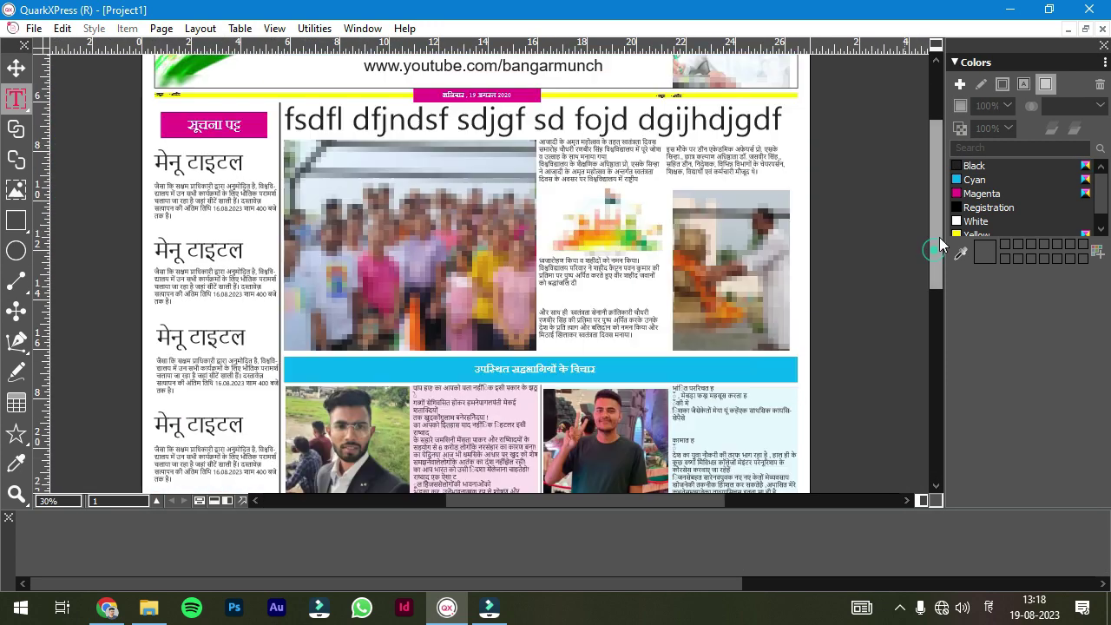
- Draw a horizontal rule at the top of the bottom section and make it 6 pt
scroll(227, 147, "down", 2)
left_click(16, 309)
scroll(376, 265, "up", 5)
left_click_drag(114, 179, 380, 179)
left_click(305, 542)
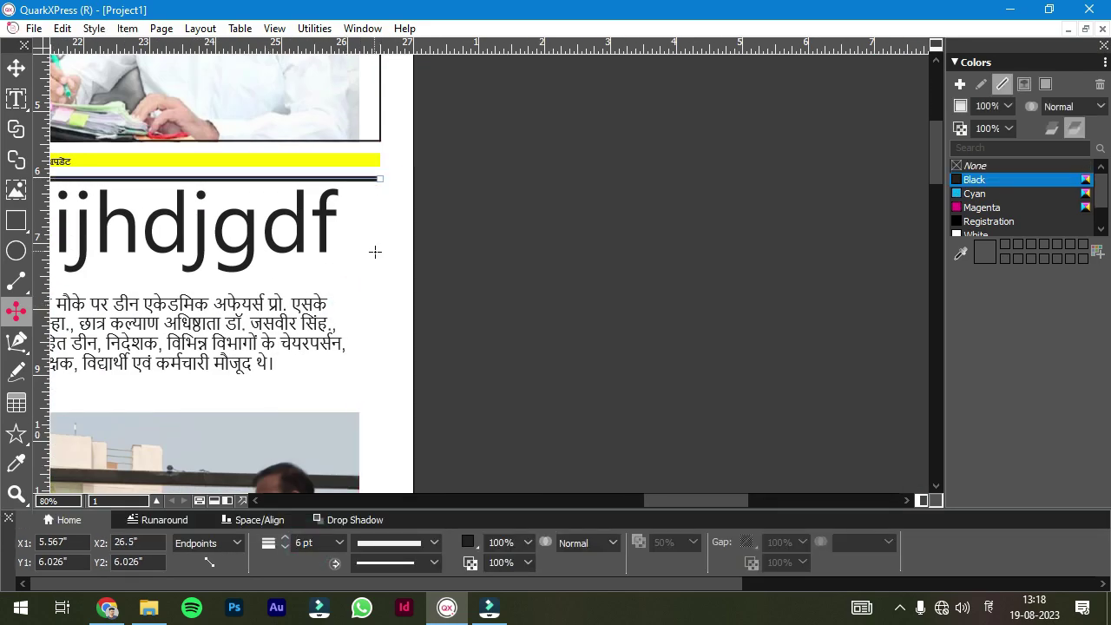
- Save the layout as 'न्यू न्यूज पेपर'
scroll(545, 486, "down", 5)
scroll(503, 356, "down", 3)
scroll(503, 356, "up", 2)
key("ctrl+s")
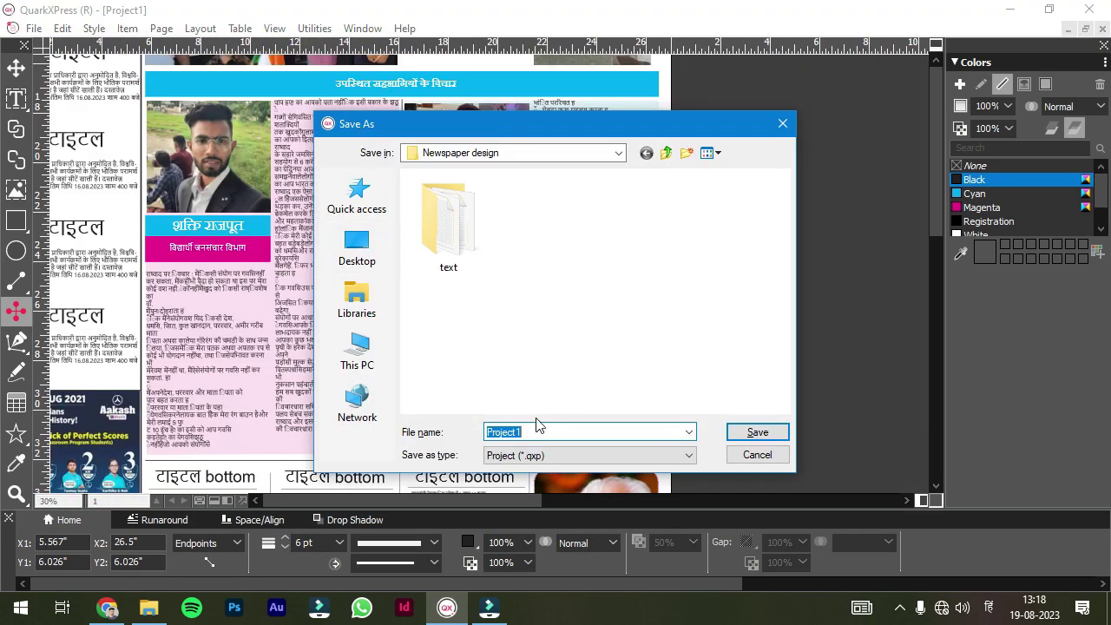
type("न्यू न्यूज पेपर")
key("Return")
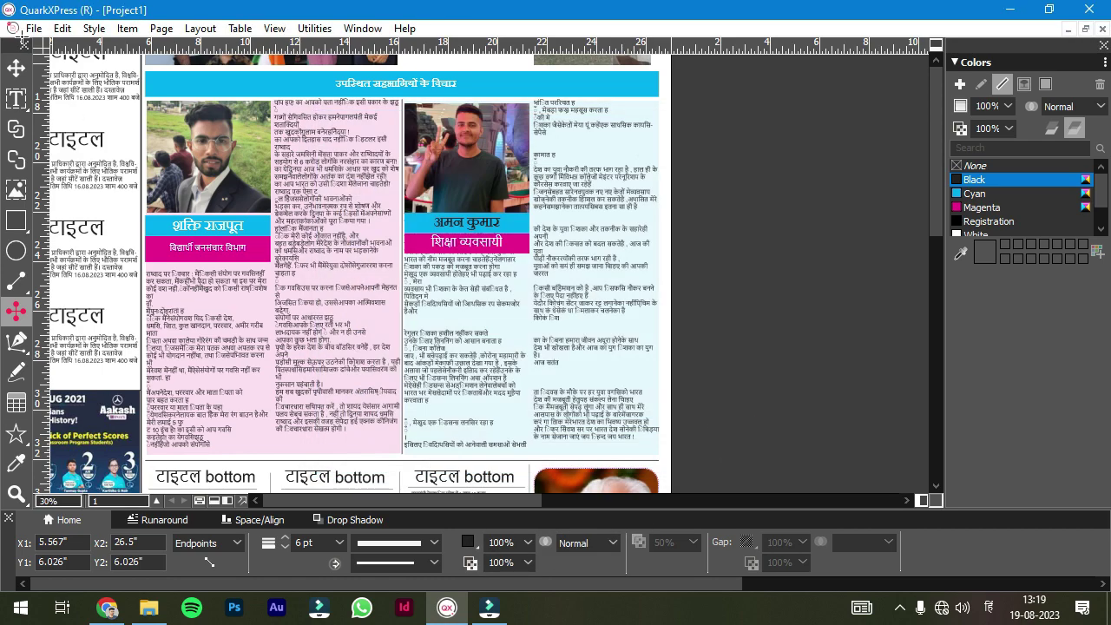
- Export the layout as a PDF to the Desktop and open it in the browser
left_click(34, 28)
left_click(337, 280)
left_click(355, 203)
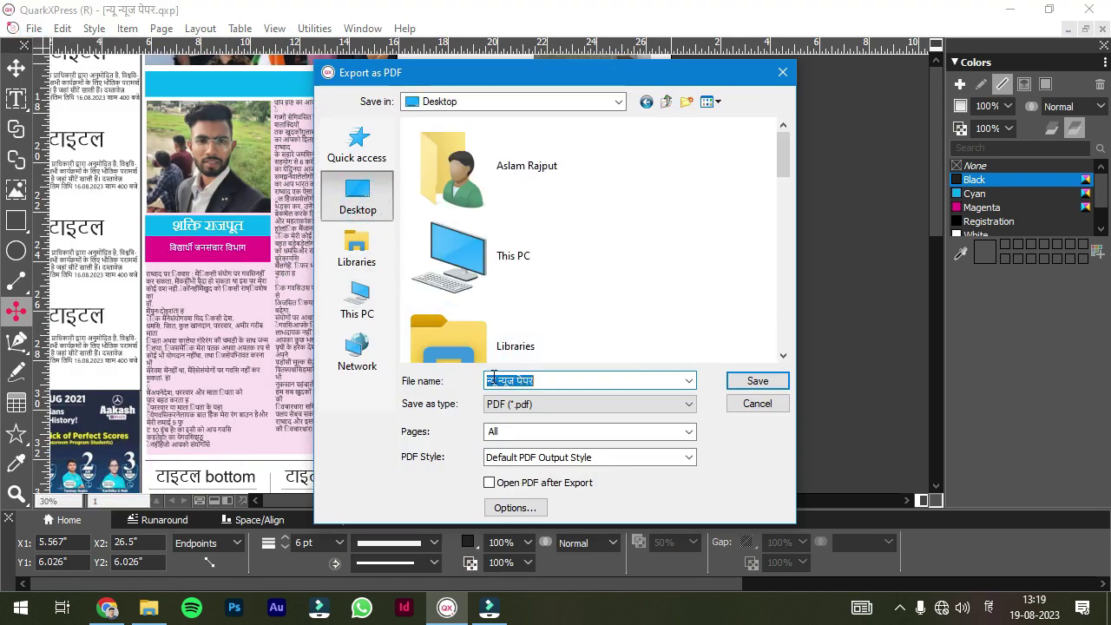
left_click(737, 385)
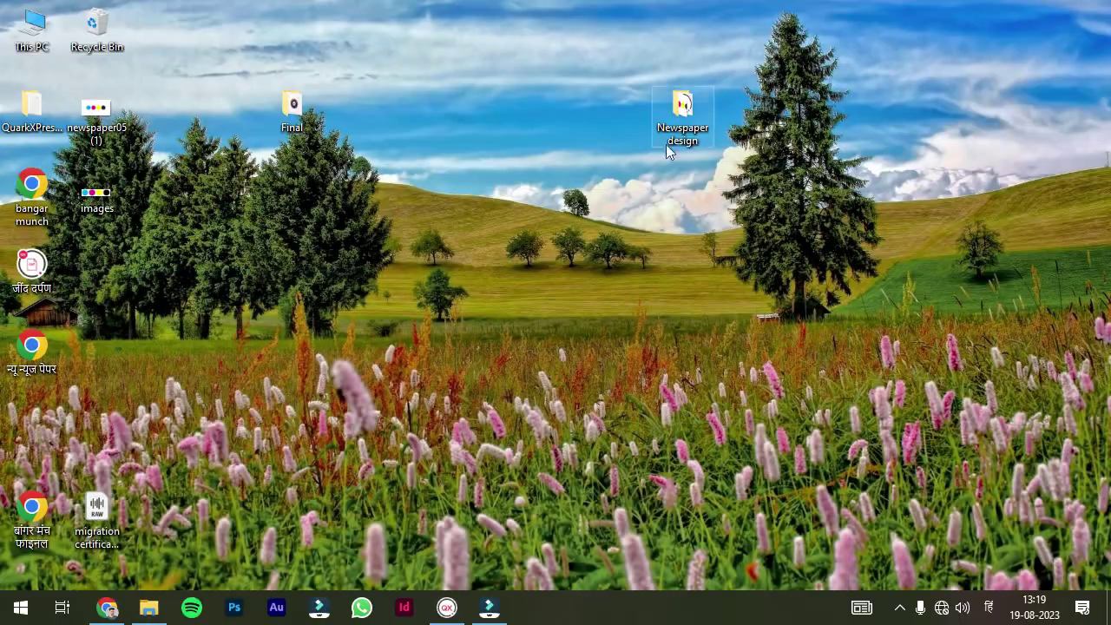
double_click(32, 347)
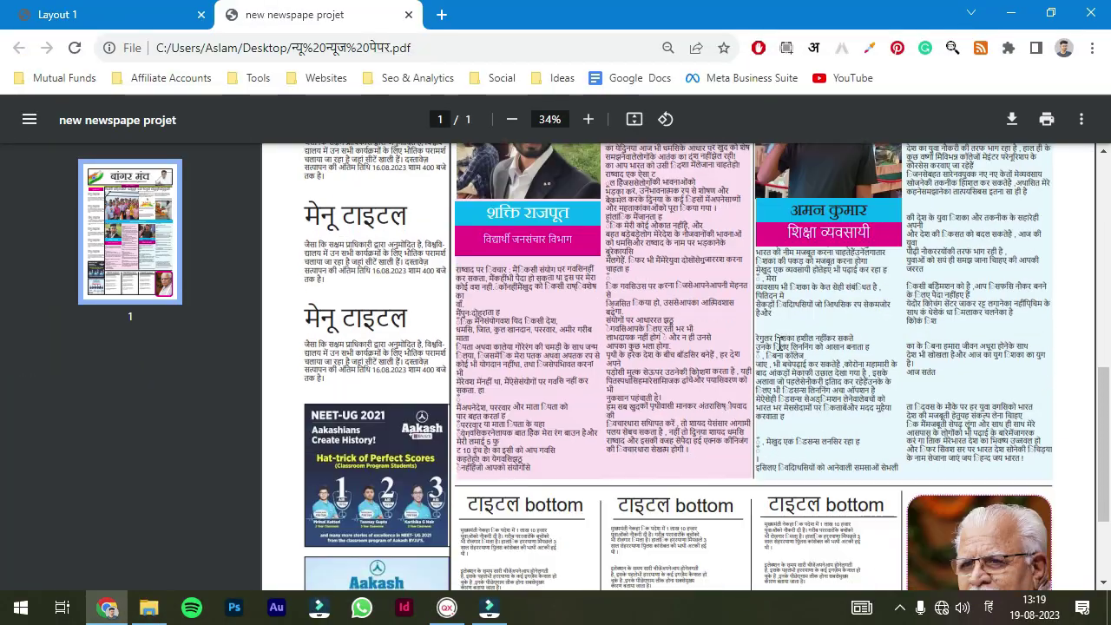
scroll(1104, 213, "down", 5)
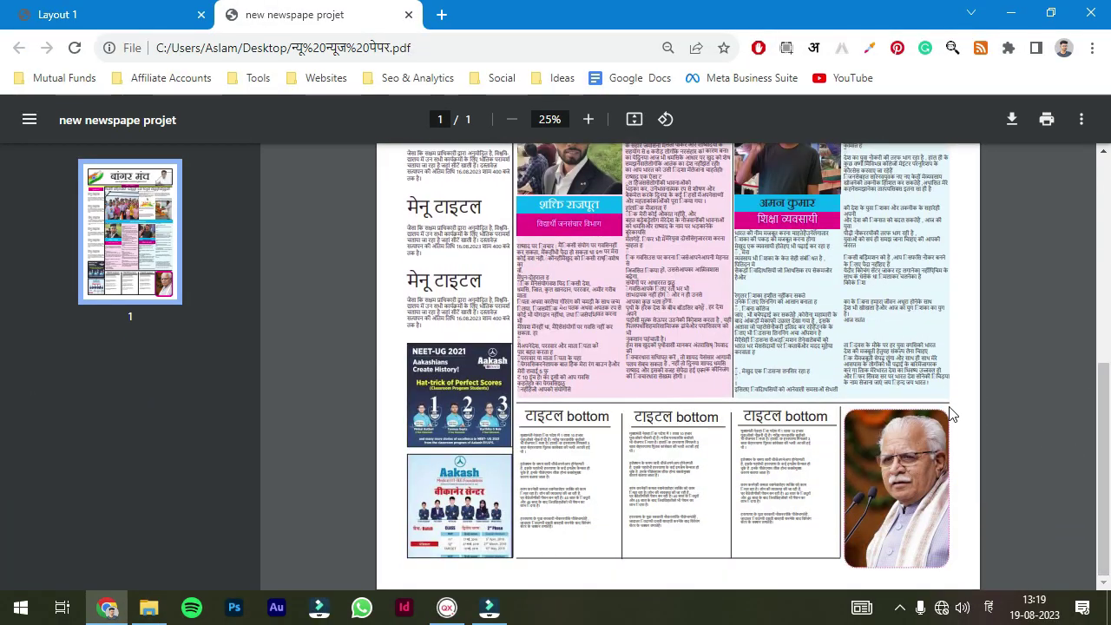